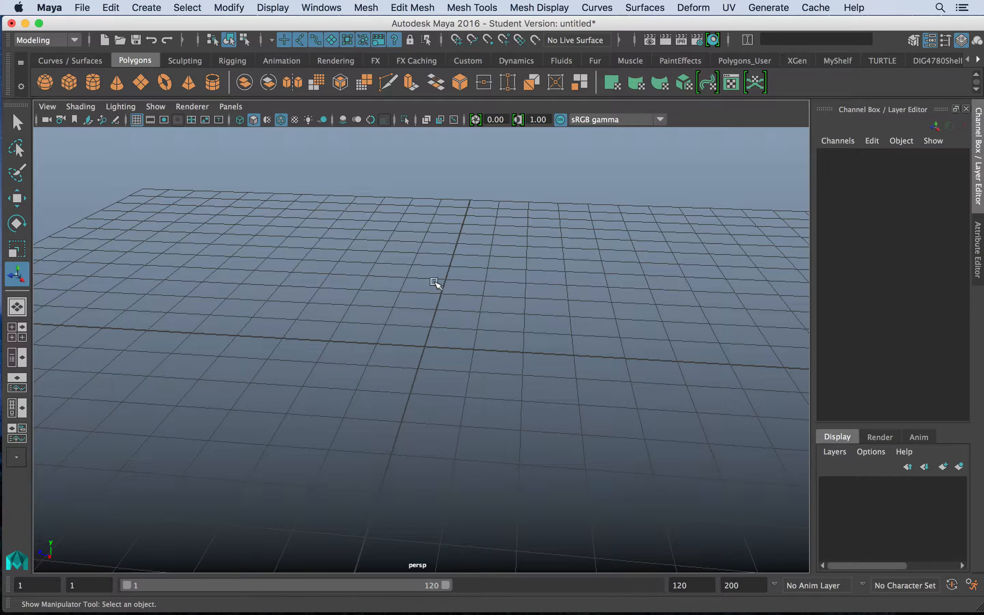
Step: Create a new project named New_Project on the Desktop with the default folder locations
click(81, 8)
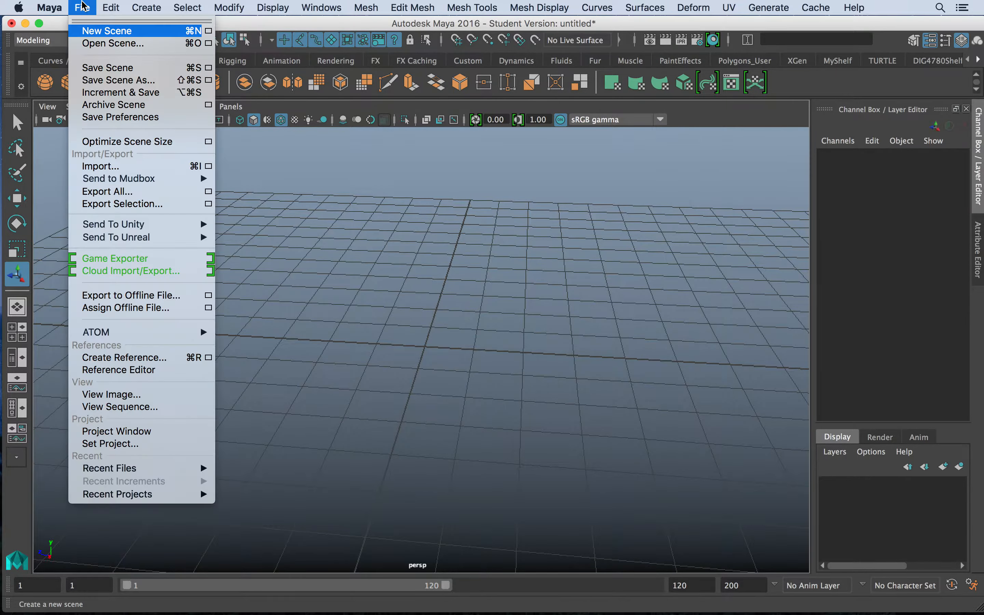
click(105, 434)
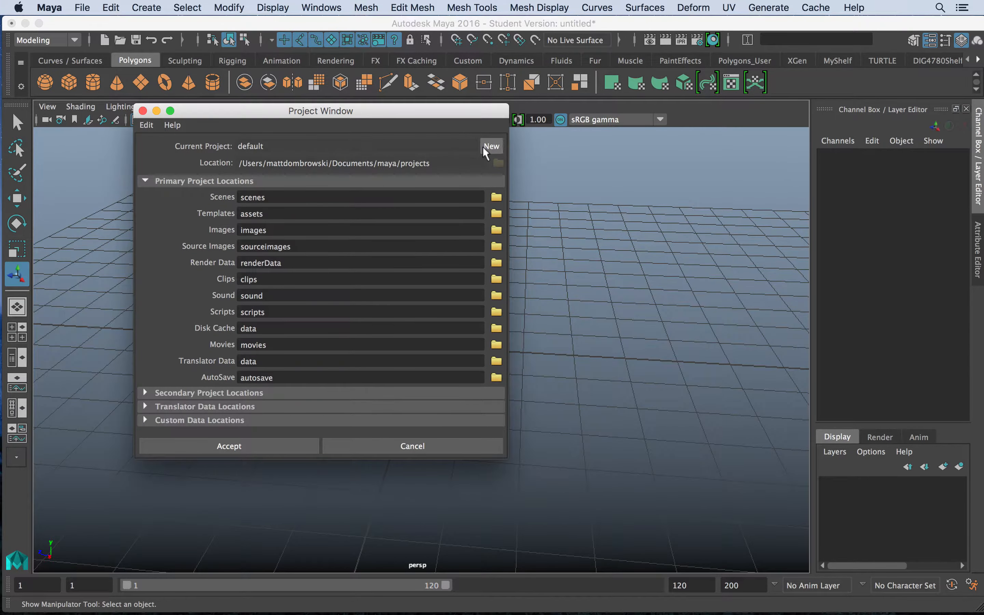
click(483, 147)
click(499, 162)
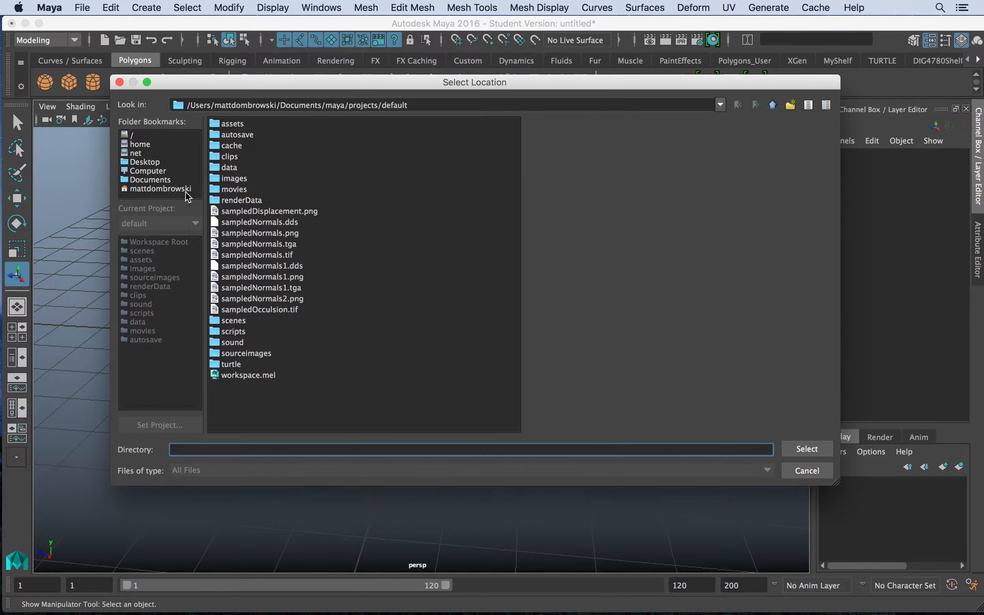
click(145, 161)
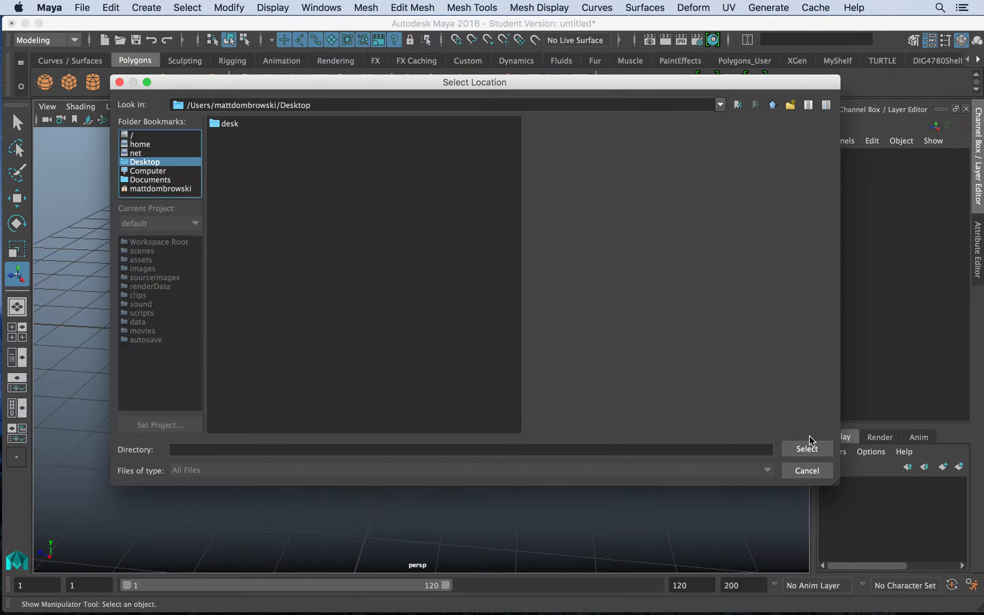
click(807, 448)
click(282, 447)
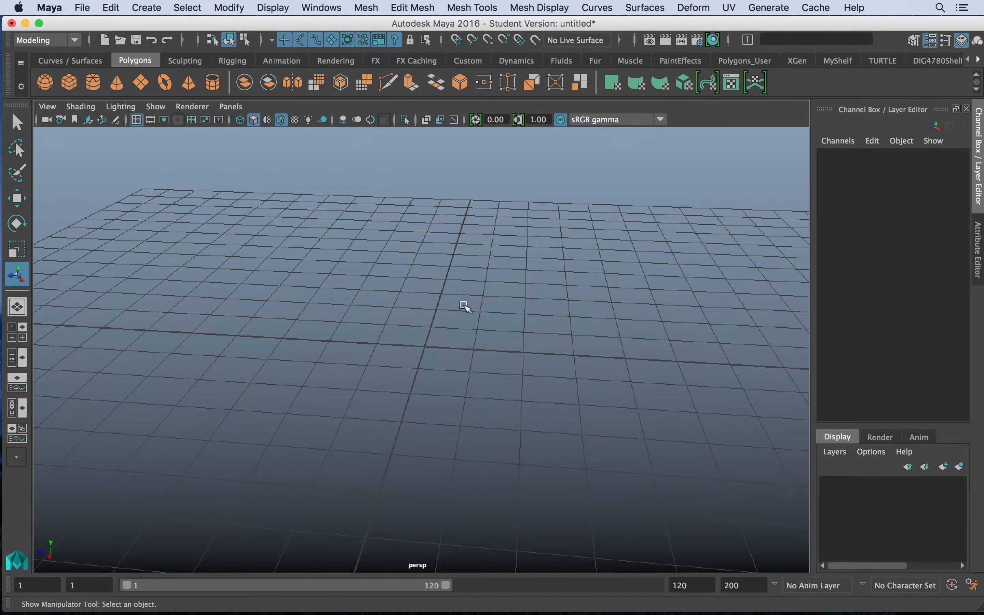
Step: Save the scene as CrateStart in the project's scenes folder, accepting the student version notice
alt+drag(464, 305, 464, 325)
alt+drag(618, 306, 665, 336)
alt+middle_drag(665, 336, 606, 333)
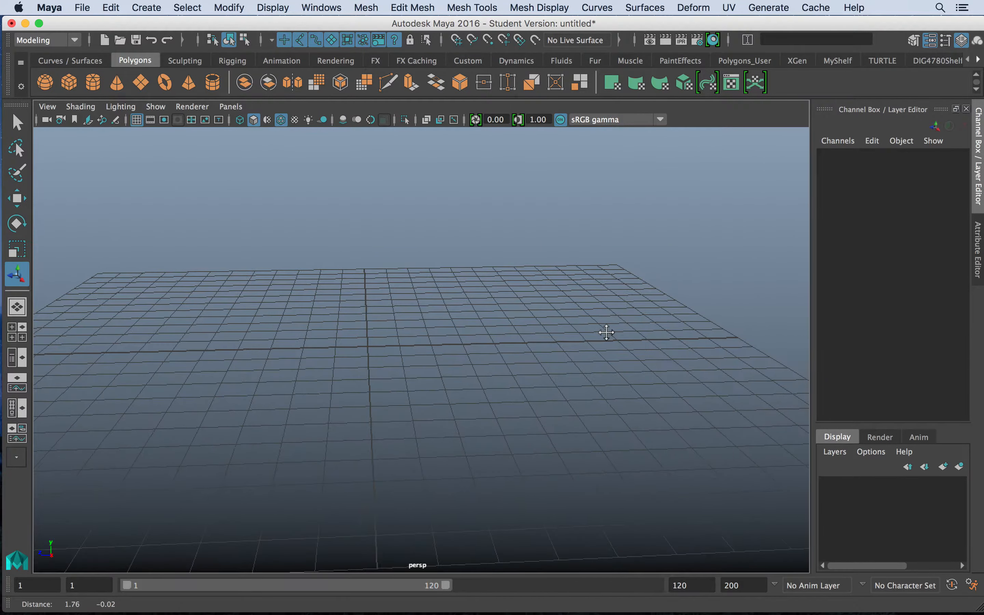
click(82, 9)
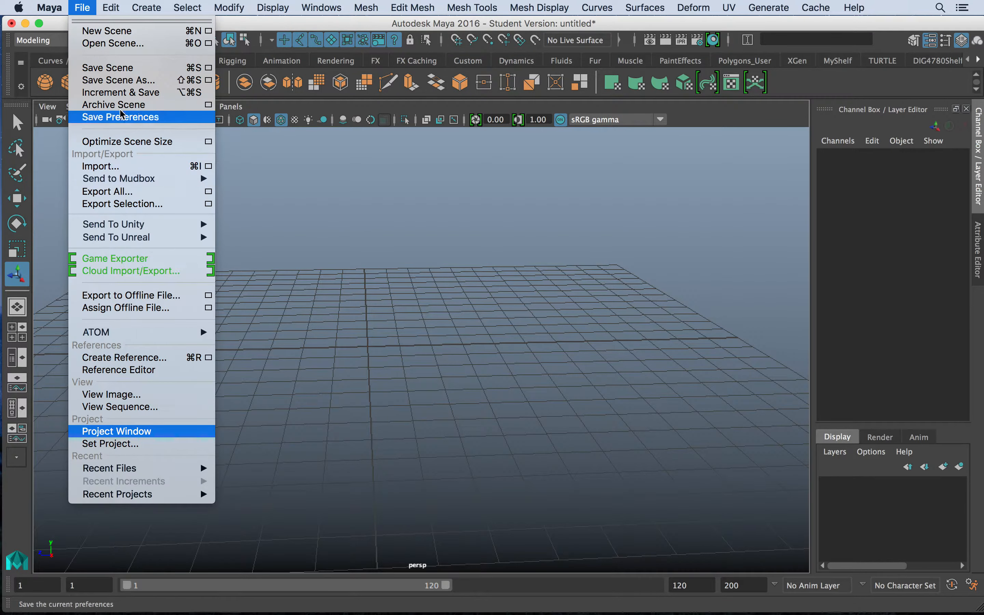
click(123, 69)
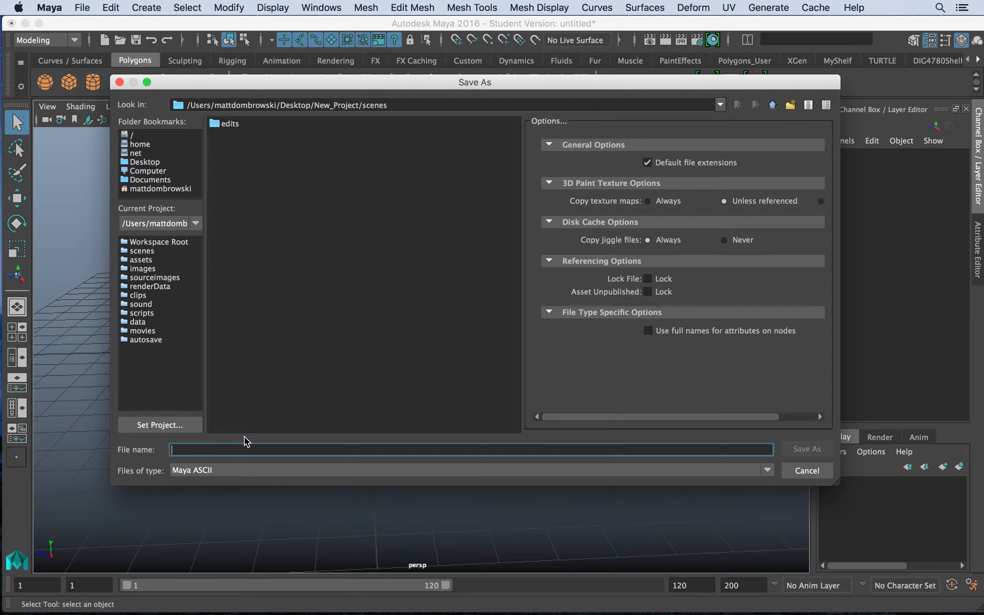
text(CrateStar)
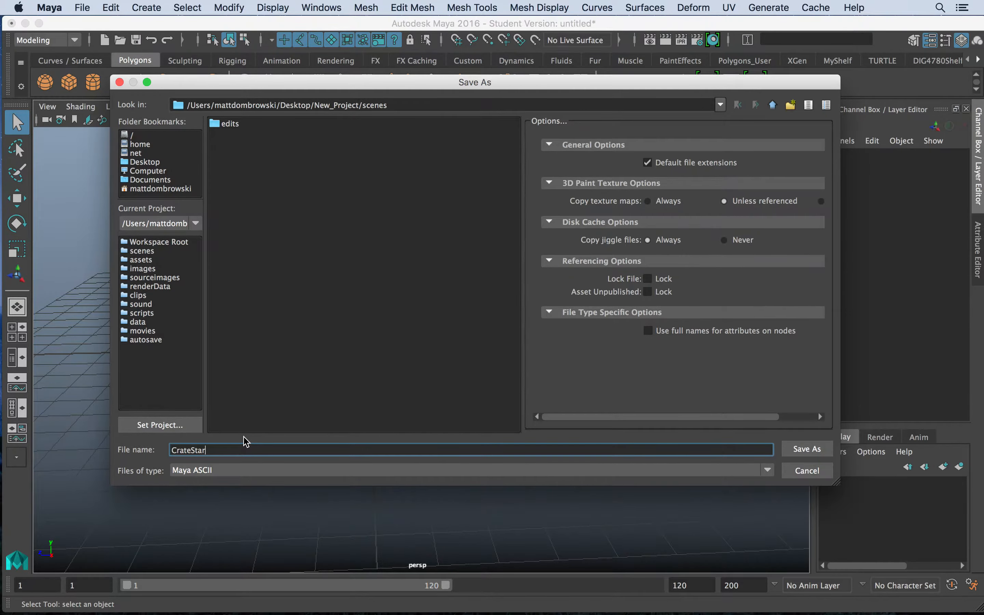
key(Return)
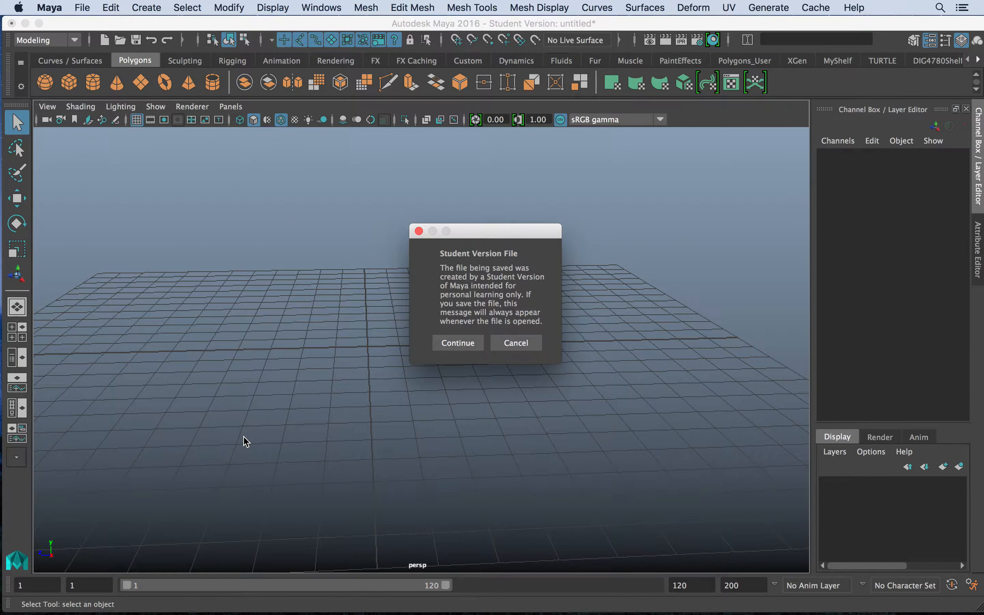
click(458, 343)
key(t)
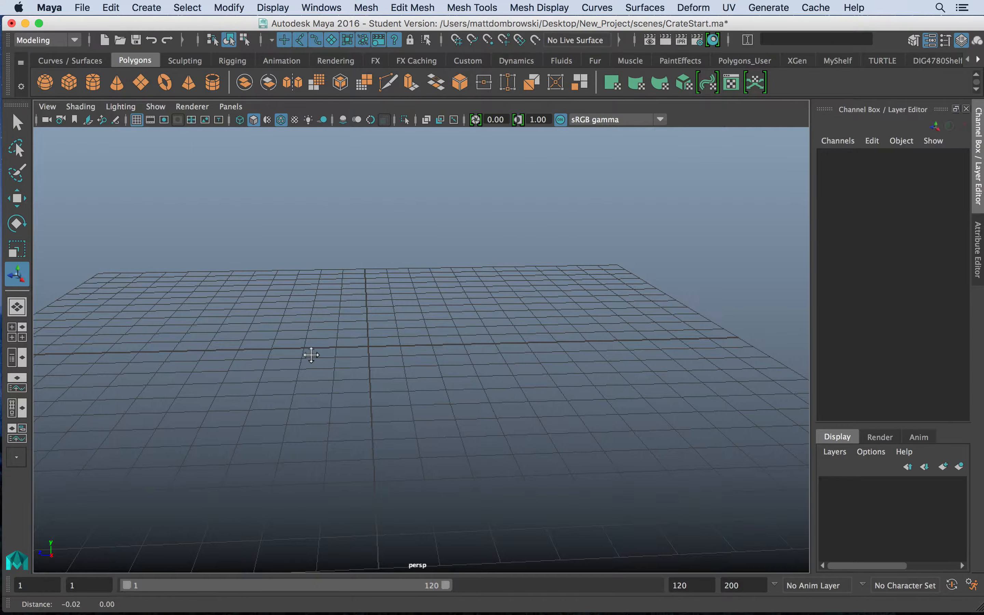
Step: Create a polygon cube at the grid's origin and scale it uniformly to about 7.89
alt+middle_drag(310, 351, 386, 359)
alt+drag(387, 359, 463, 358)
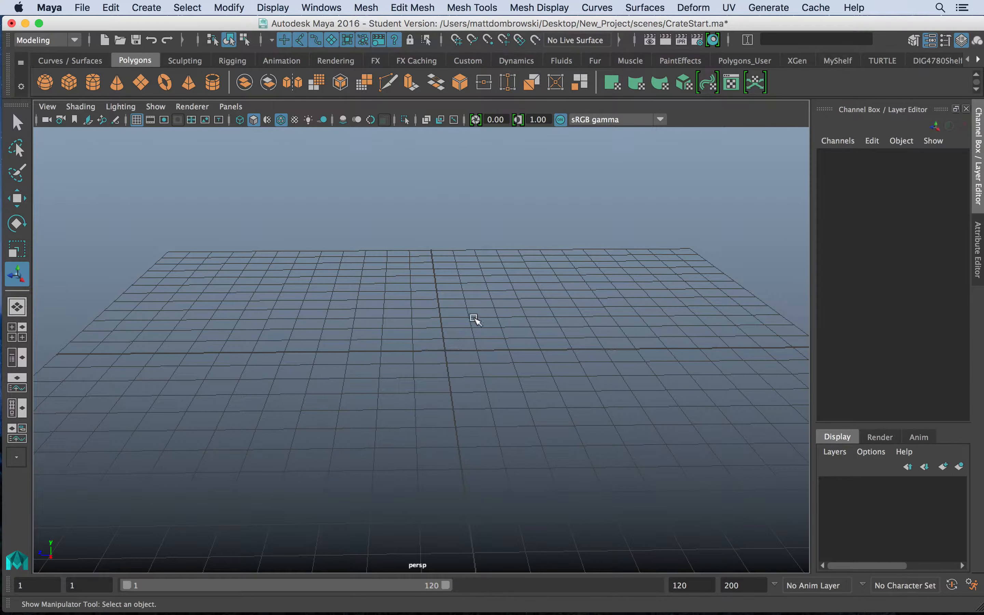
alt+drag(512, 345, 490, 348)
click(93, 82)
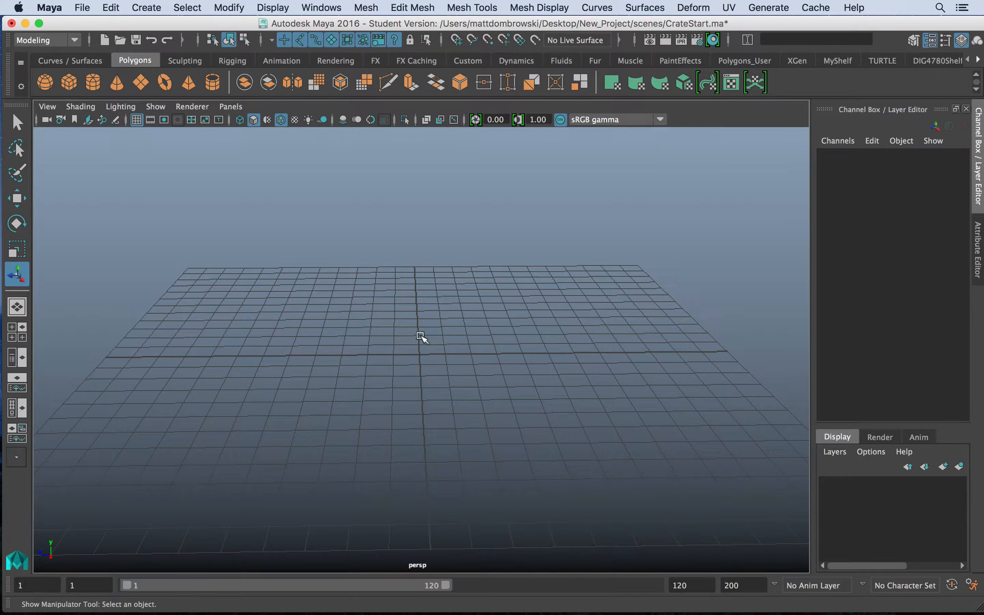
shift+right_drag(420, 335, 412, 369)
key(r)
drag(416, 353, 536, 374)
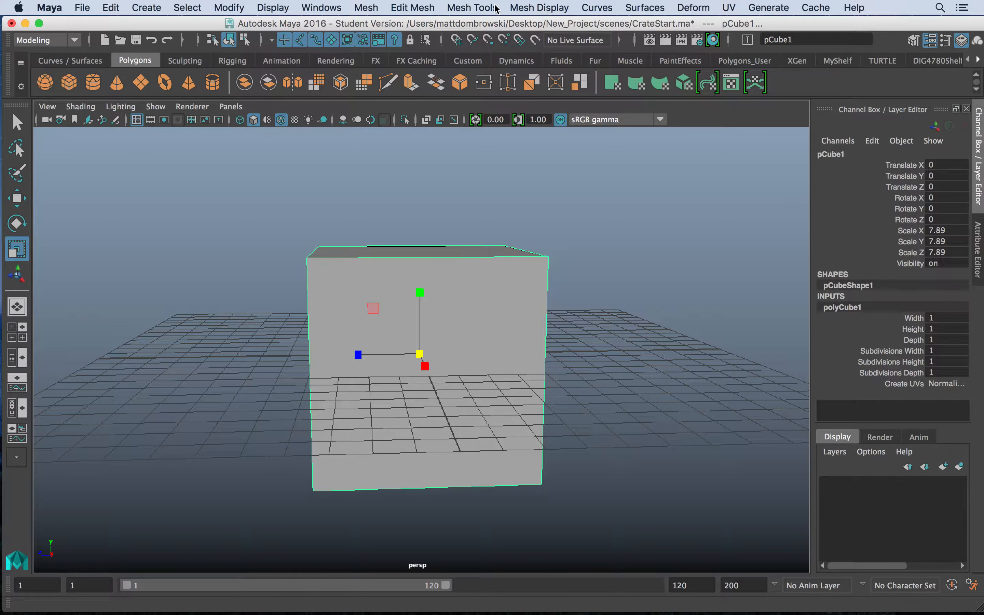
Step: Select all six faces of the cube and extrude them with Keep Faces Together off
click(426, 9)
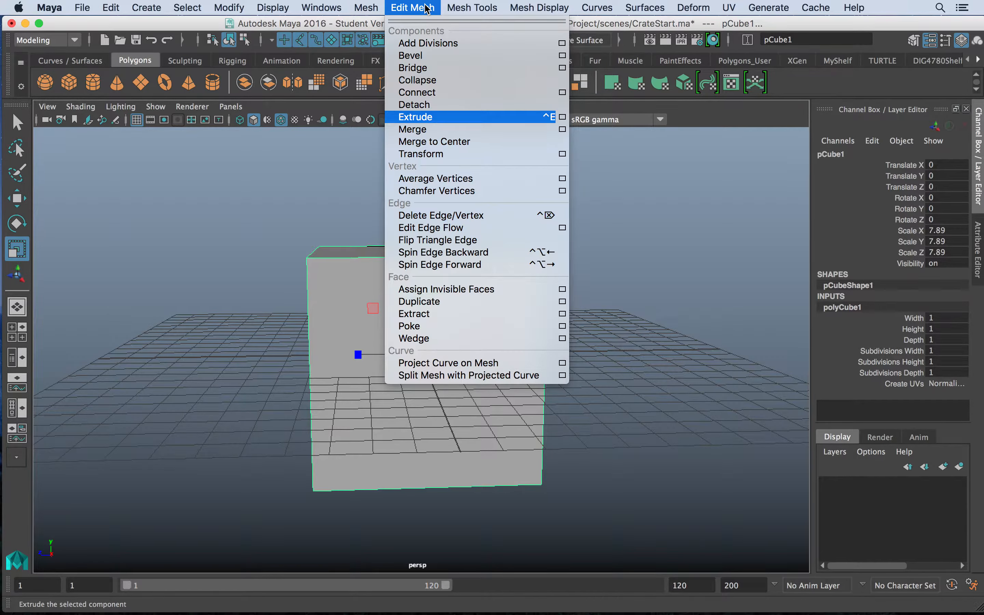
click(427, 8)
right_drag(404, 276, 409, 243)
drag(202, 222, 650, 545)
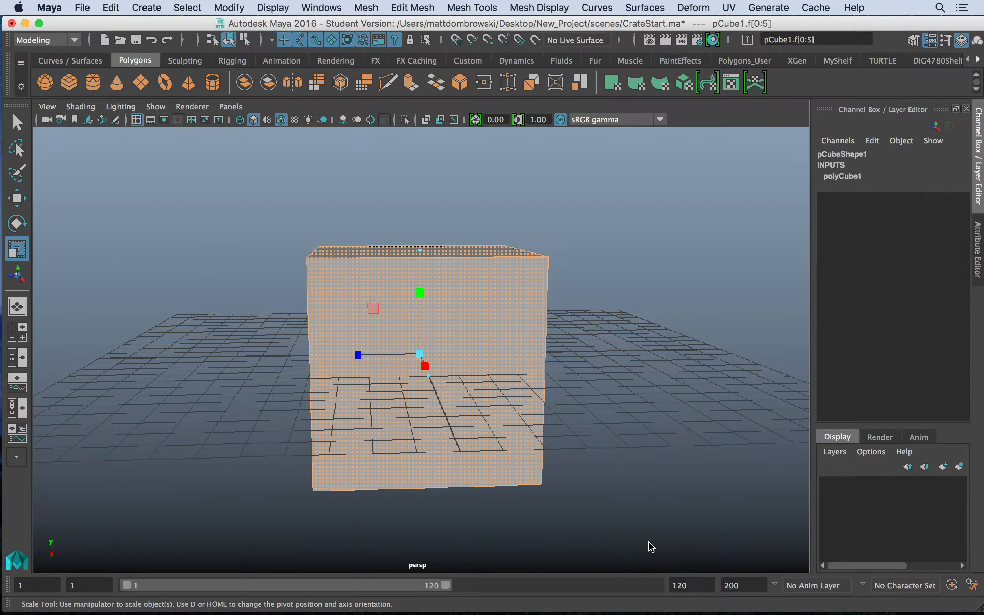
alt+drag(527, 429, 455, 407)
click(413, 8)
click(441, 120)
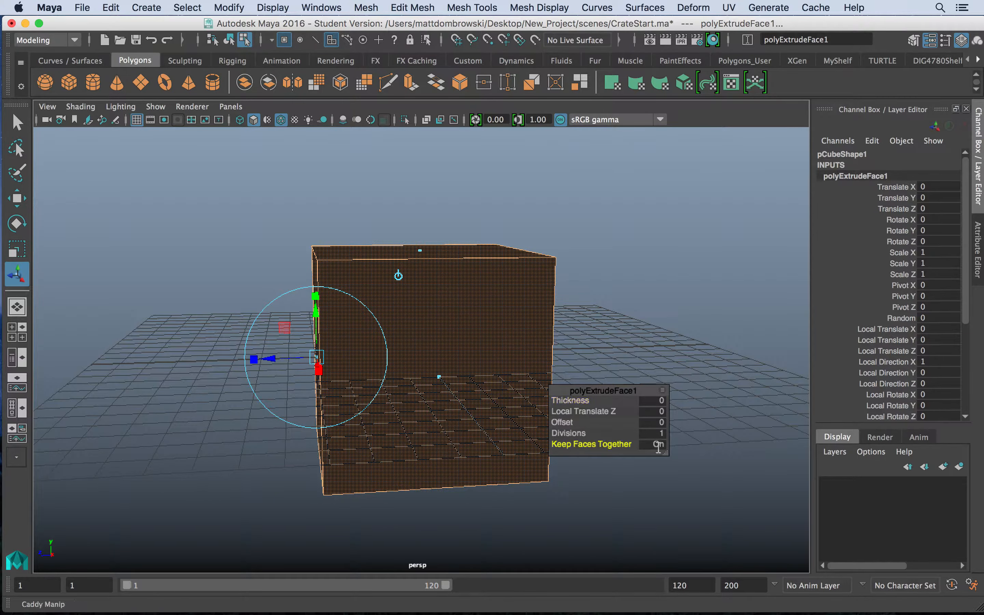
click(622, 445)
alt+drag(331, 386, 375, 402)
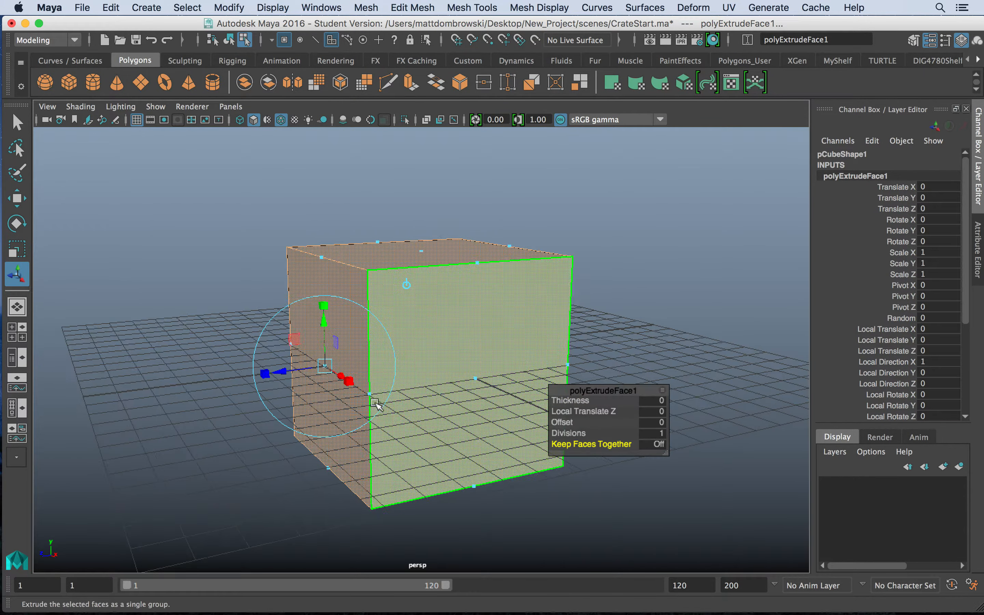
Step: Scale the extruded faces inward uniformly to about 0.817, leaving a border frame on each side
drag(295, 371, 320, 367)
key(ctrl+z)
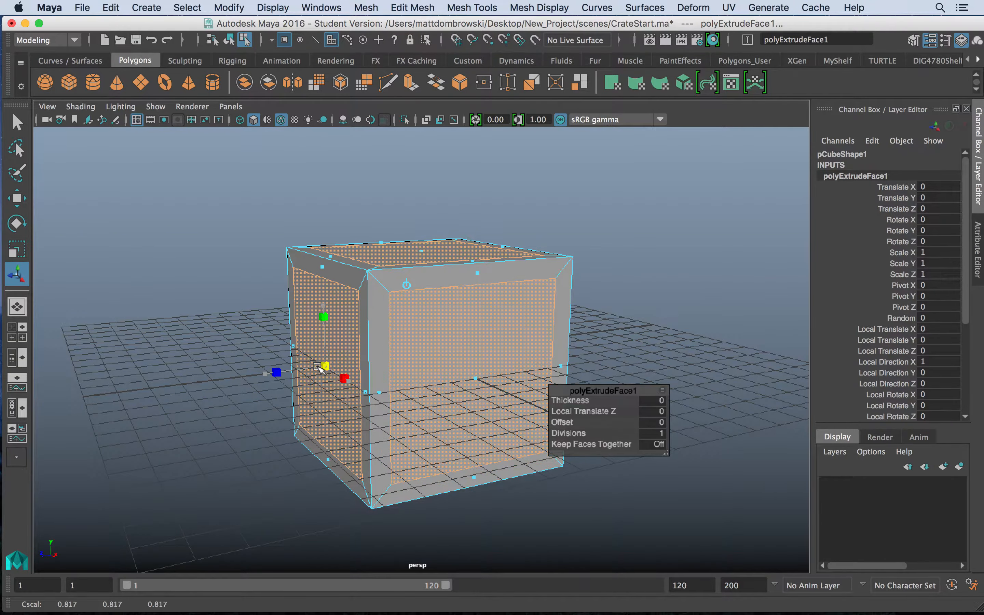
alt+drag(264, 321, 347, 367)
key(super+z)
Step: Extrude the inset faces again, push them inward to a Local Translate Z of about -0.648, and return to object mode
key(ctrl+e)
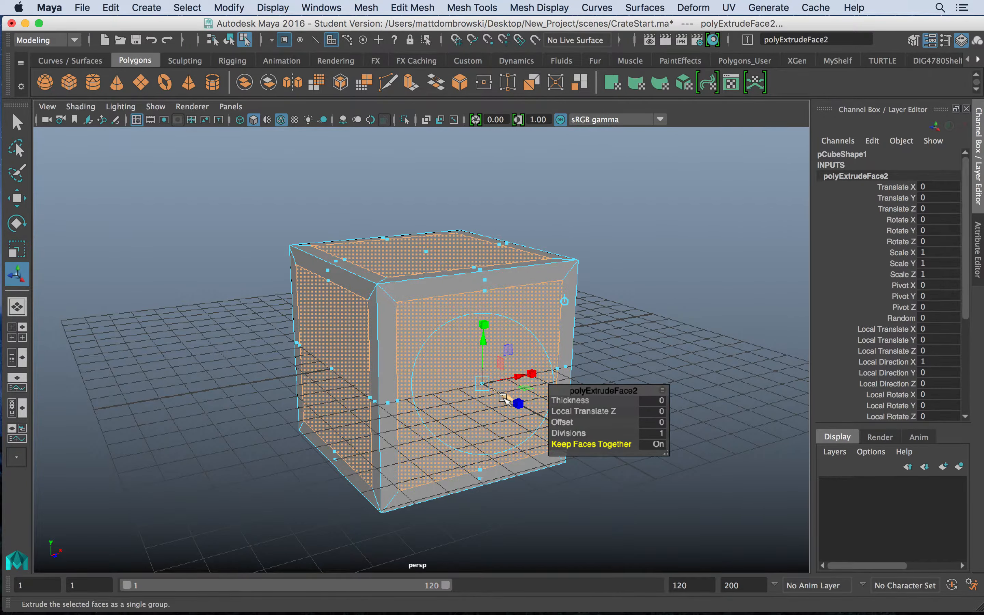
drag(508, 400, 387, 366)
right_click(460, 273)
click(525, 188)
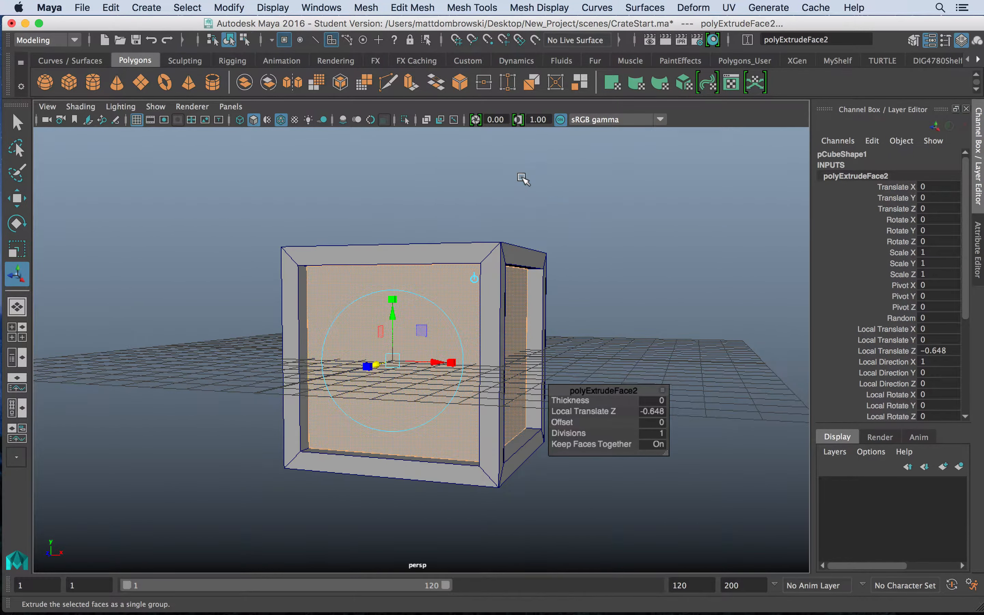
alt+drag(480, 303, 522, 362)
key(q)
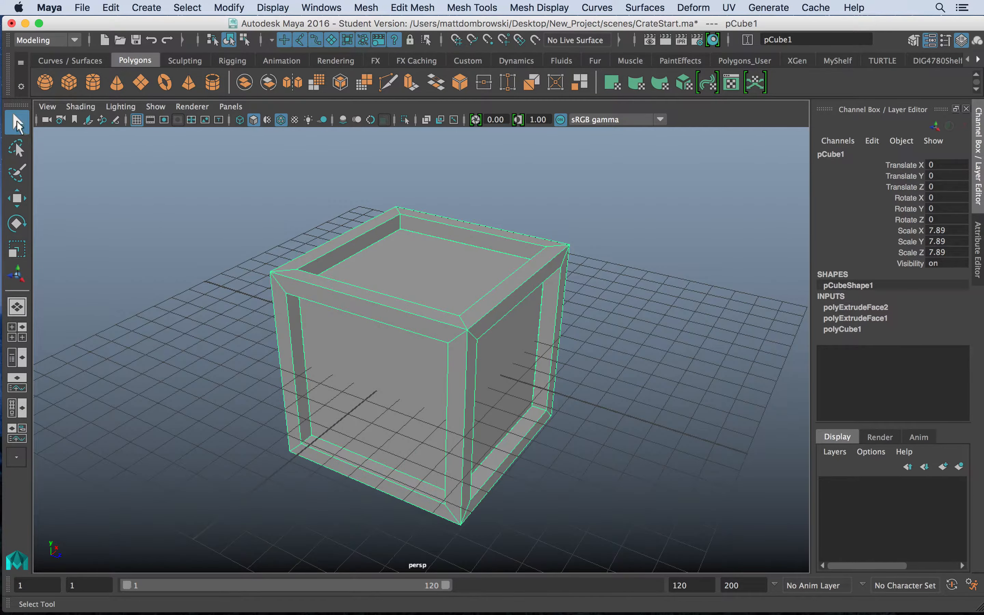
alt+drag(409, 286, 410, 320)
right_drag(399, 207, 402, 178)
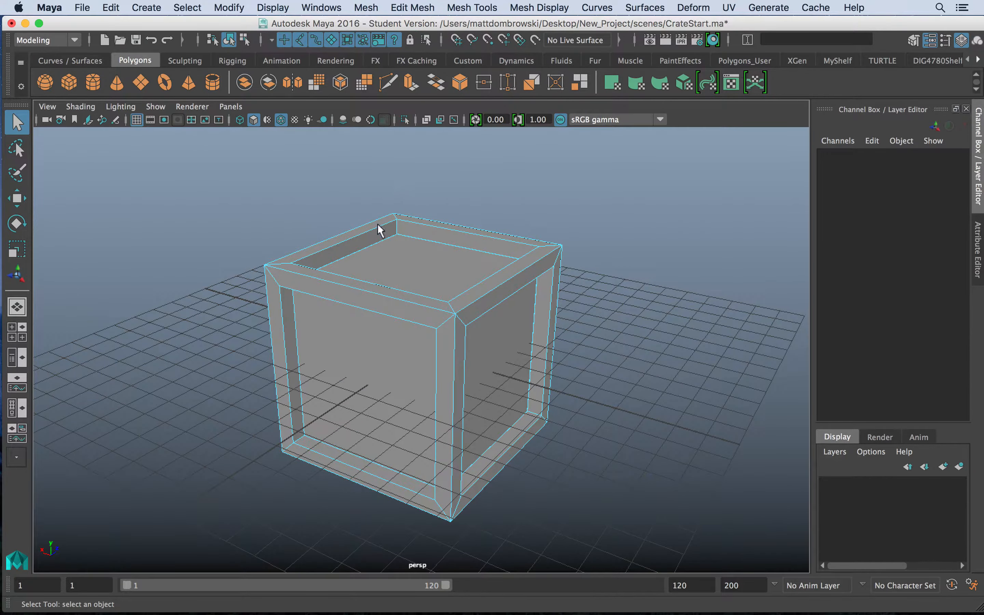
click(366, 293)
alt+drag(385, 292, 428, 307)
right_drag(373, 207, 420, 192)
Step: Bevel all edges of the crate with a fraction of 0.1 and 2 segments, then return to object mode
click(422, 6)
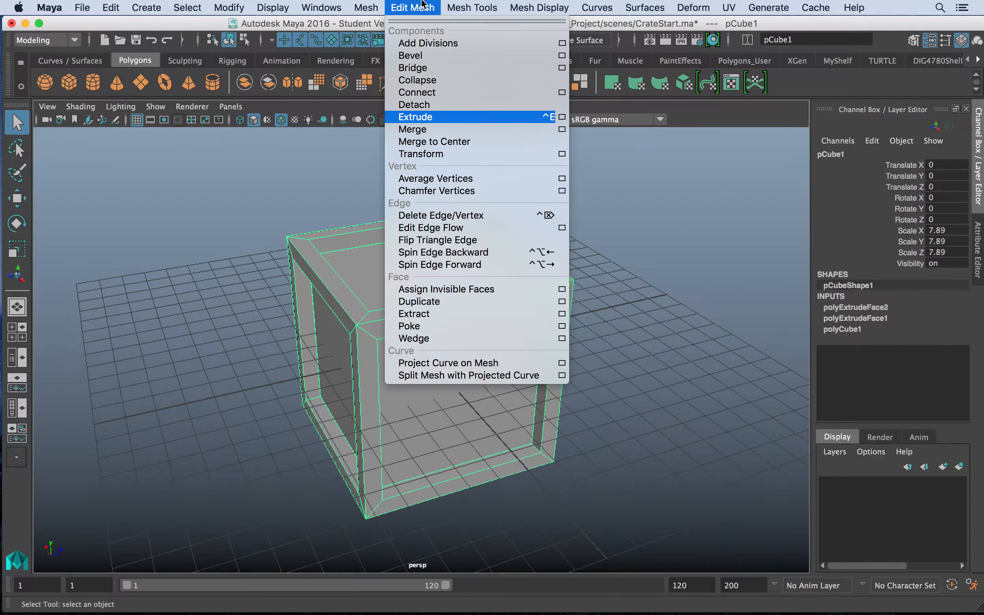
click(411, 56)
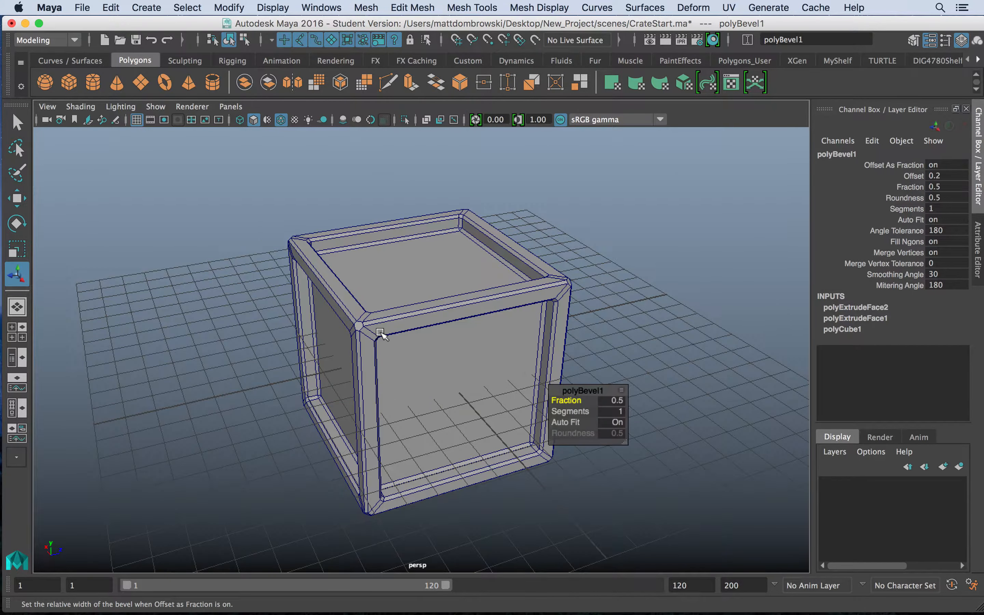
scroll(380, 332, up, 10)
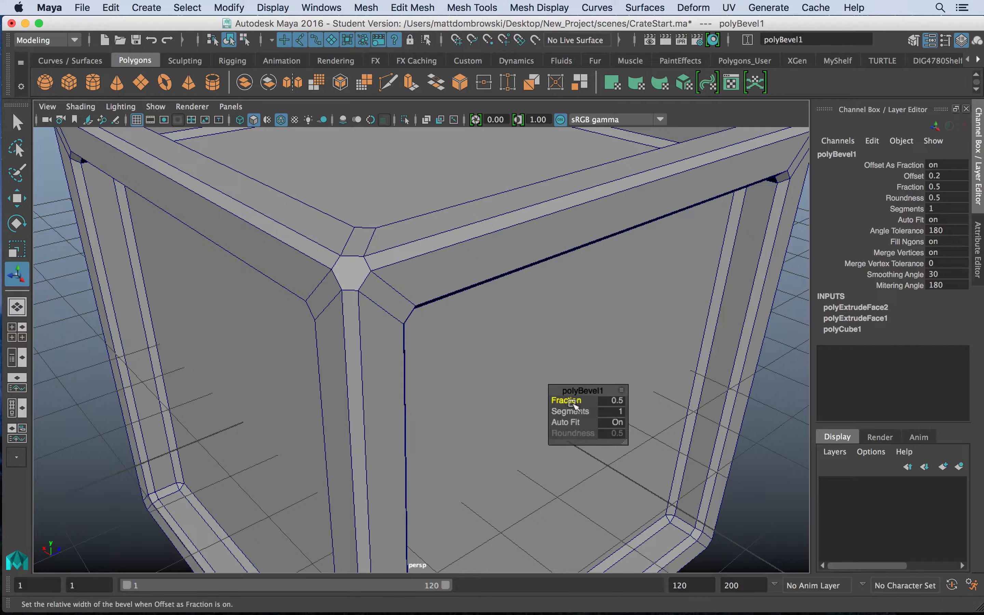
mouse_move(573, 400)
mouse_down()
mouse_move(564, 400)
mouse_move(584, 411)
mouse_up()
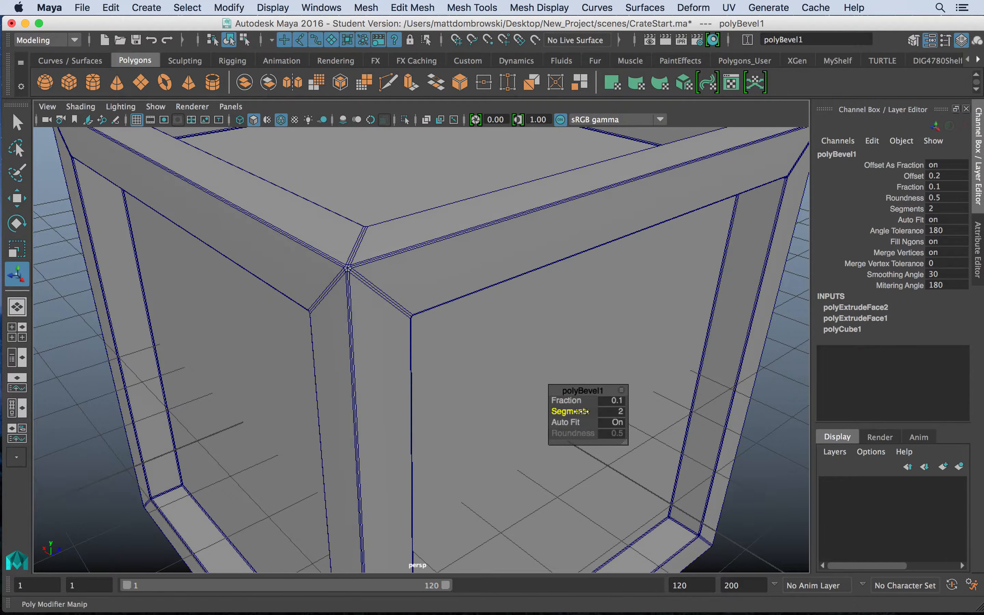
alt+drag(364, 377, 303, 367)
right_drag(549, 152, 595, 130)
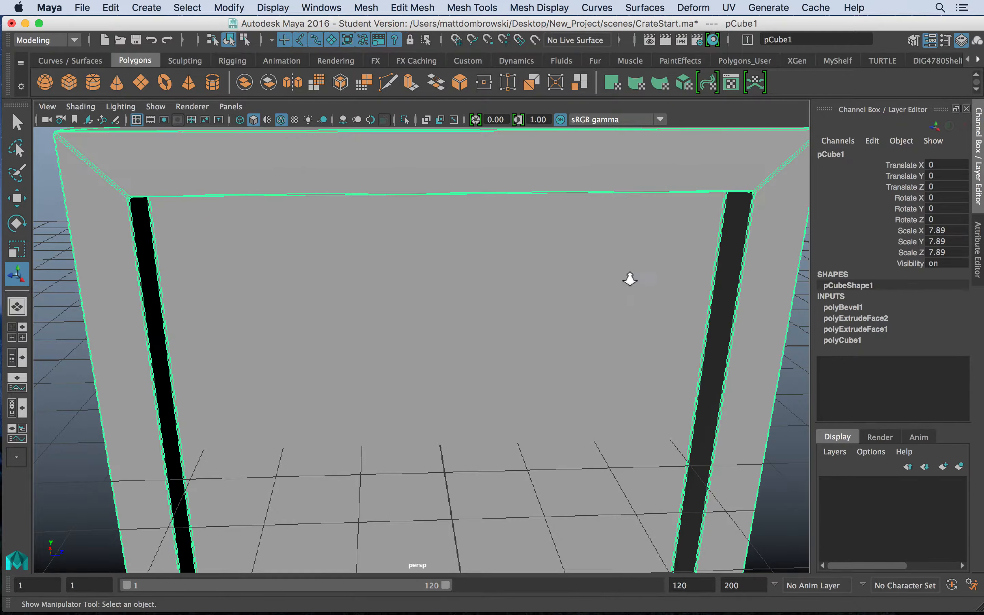
Step: Examine the crate's beveled edges and corners up close and from several angles
key(f)
click(638, 325)
mouse_move(658, 319)
alt+mouse_down()
mouse_move(487, 352)
mouse_move(466, 281)
mouse_move(663, 306)
alt+mouse_up()
alt+drag(478, 273, 470, 299)
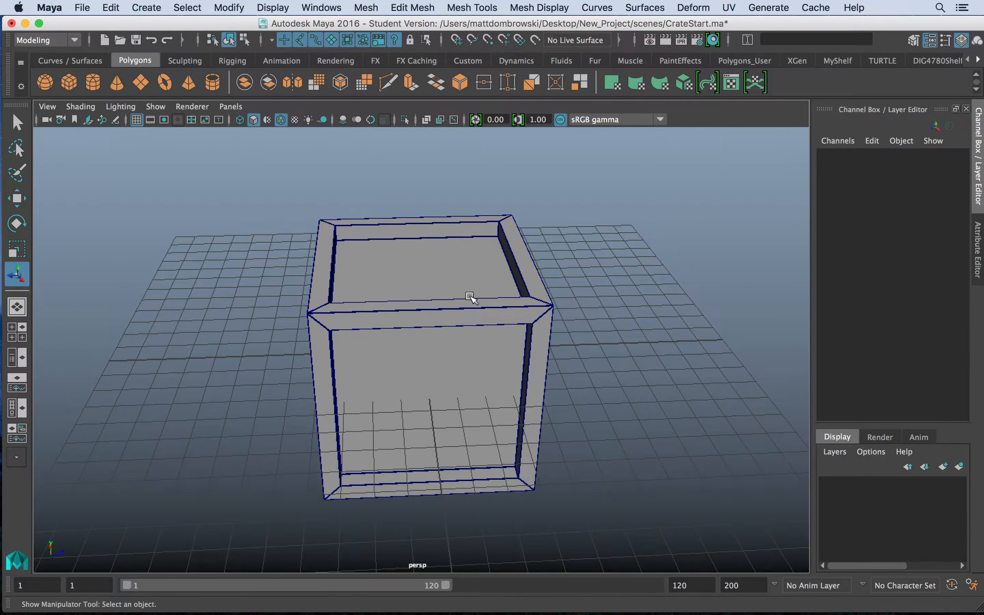
alt+right_drag(470, 298, 649, 455)
mouse_move(348, 214)
alt+mouse_down()
mouse_move(358, 234)
mouse_move(366, 224)
alt+mouse_up()
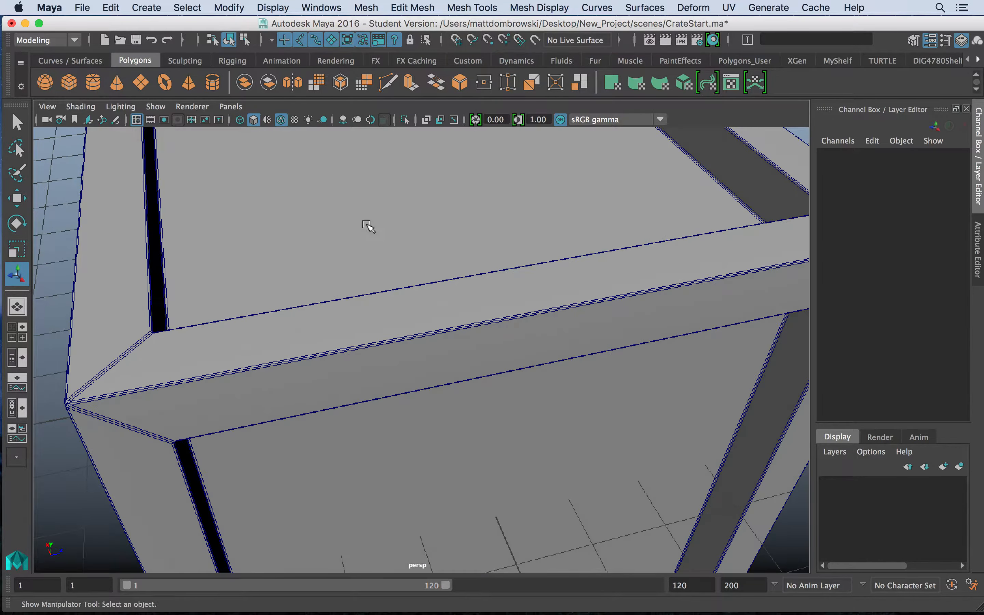
alt+right_drag(366, 224, 288, 206)
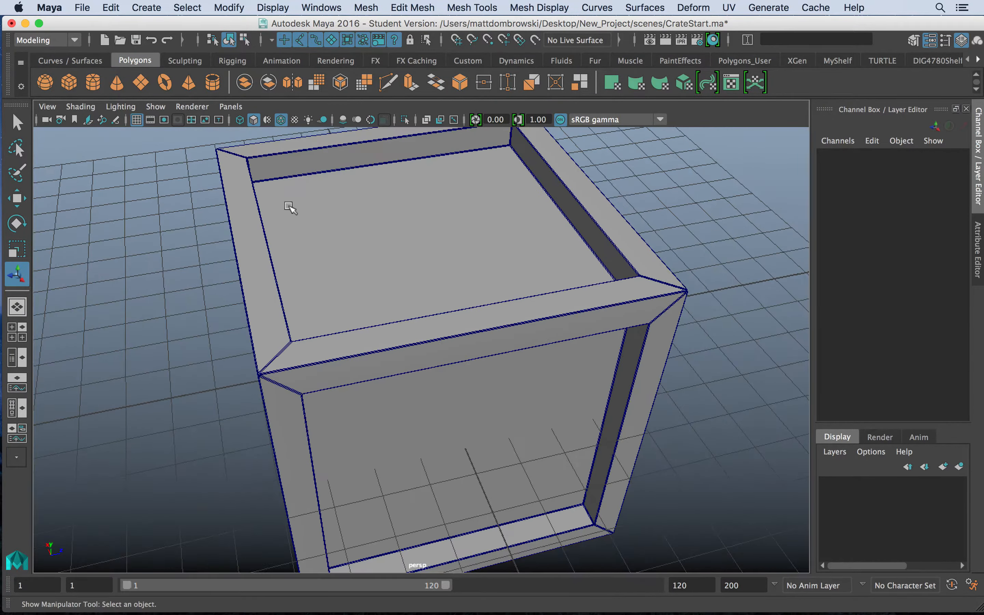
alt+drag(413, 381, 547, 331)
alt+middle_drag(547, 348, 505, 261)
alt+right_drag(504, 261, 317, 285)
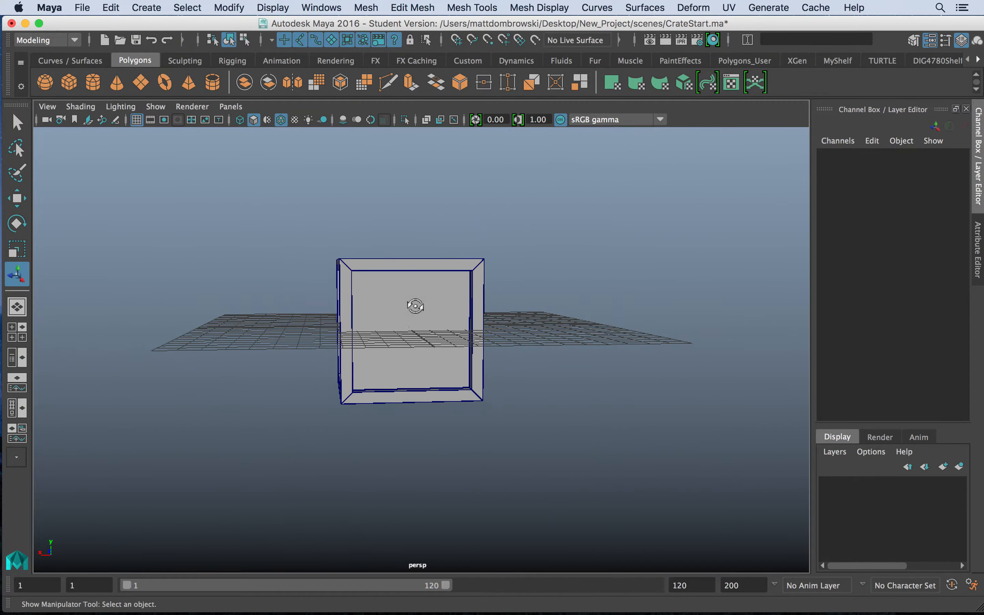
alt+drag(415, 306, 555, 314)
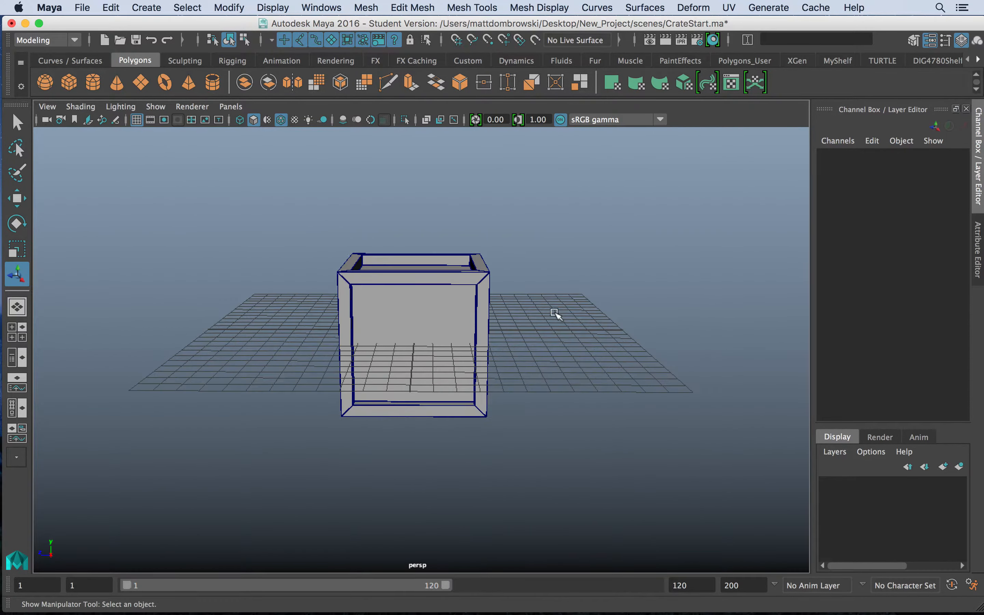
Step: Select the crate and apply Add Divisions to the whole mesh
click(376, 321)
click(434, 6)
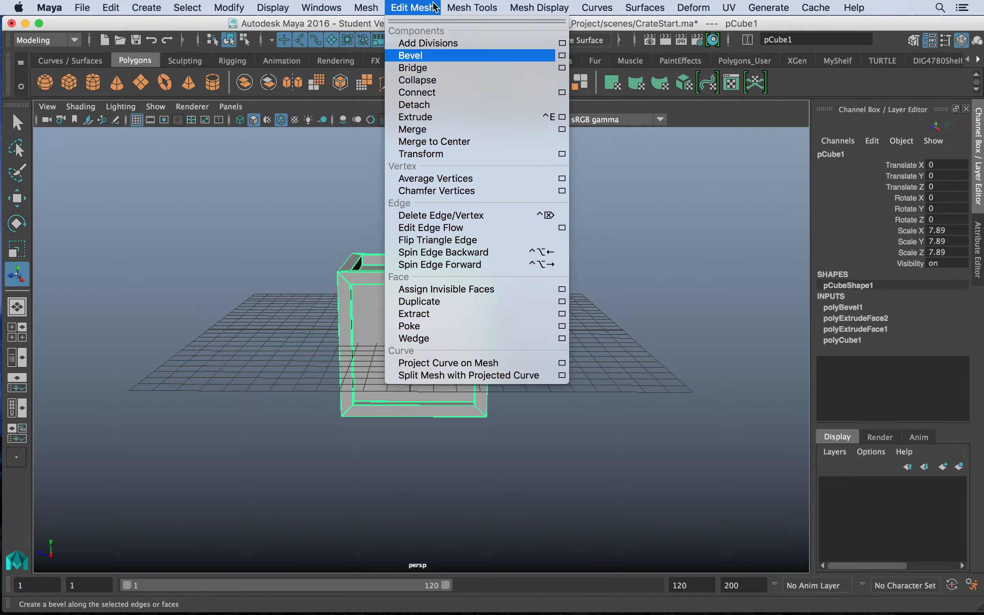
click(426, 43)
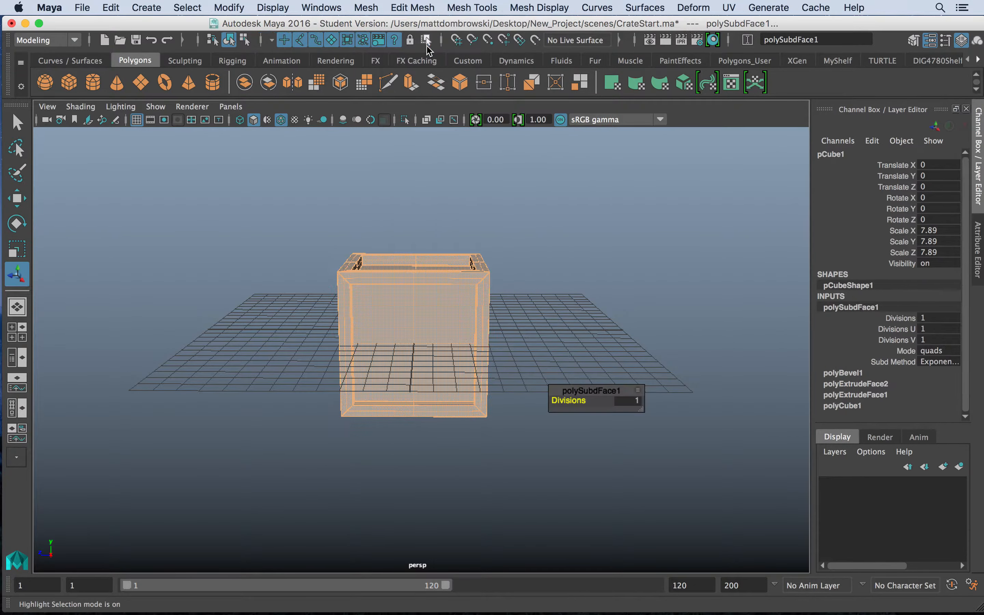
Step: Put the crate on a new display layer and name the layer LowPoly
click(561, 332)
alt+drag(486, 308, 384, 299)
right_drag(441, 268, 481, 218)
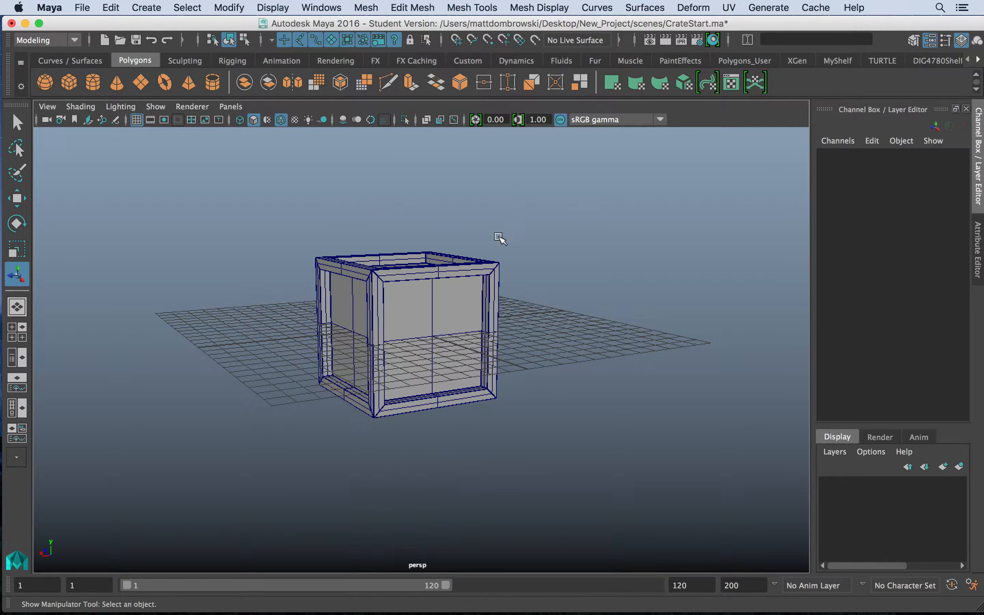
alt+drag(501, 238, 384, 287)
click(385, 288)
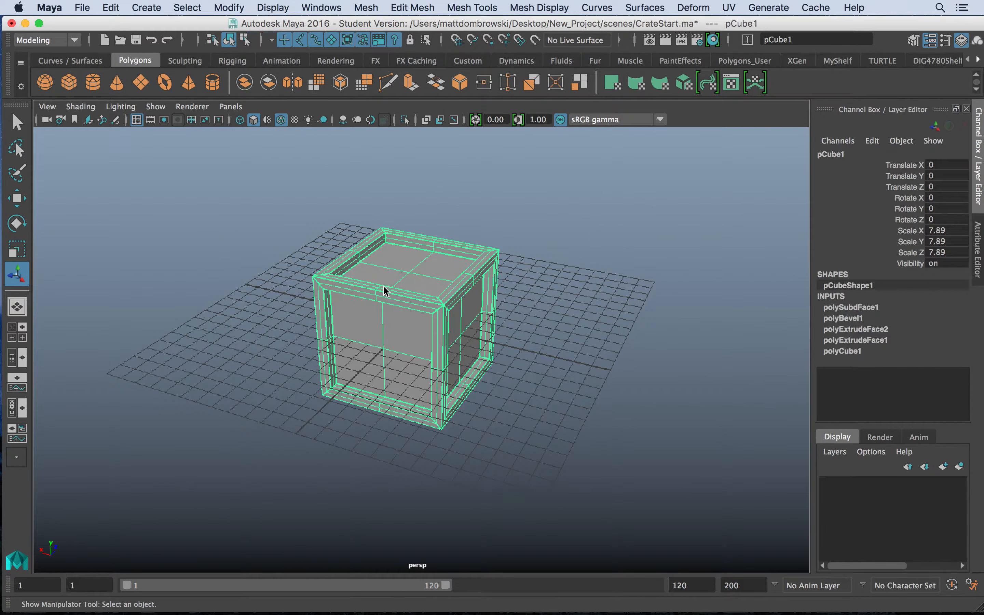
click(959, 466)
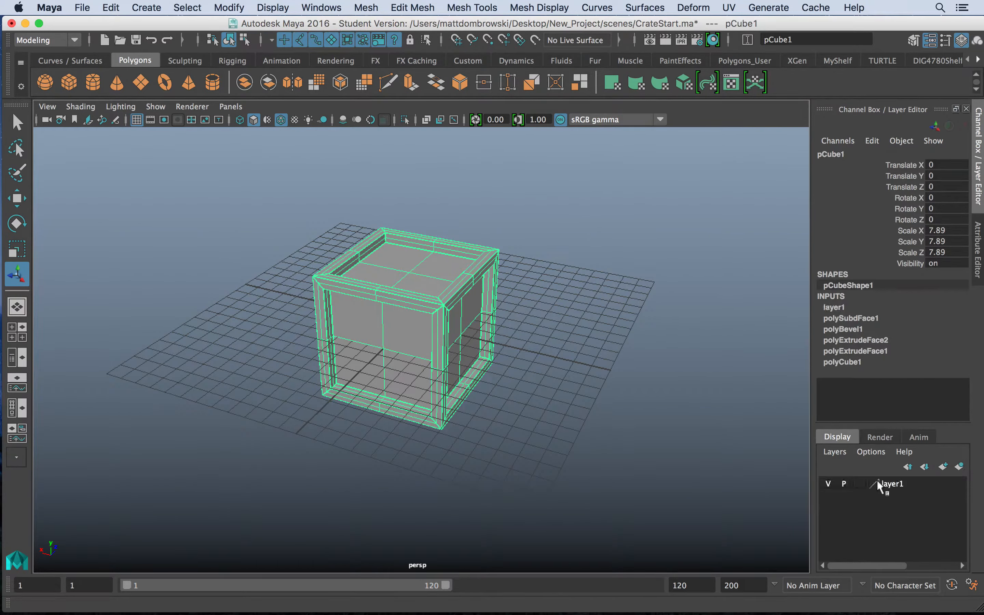
click(887, 483)
double_click(887, 483)
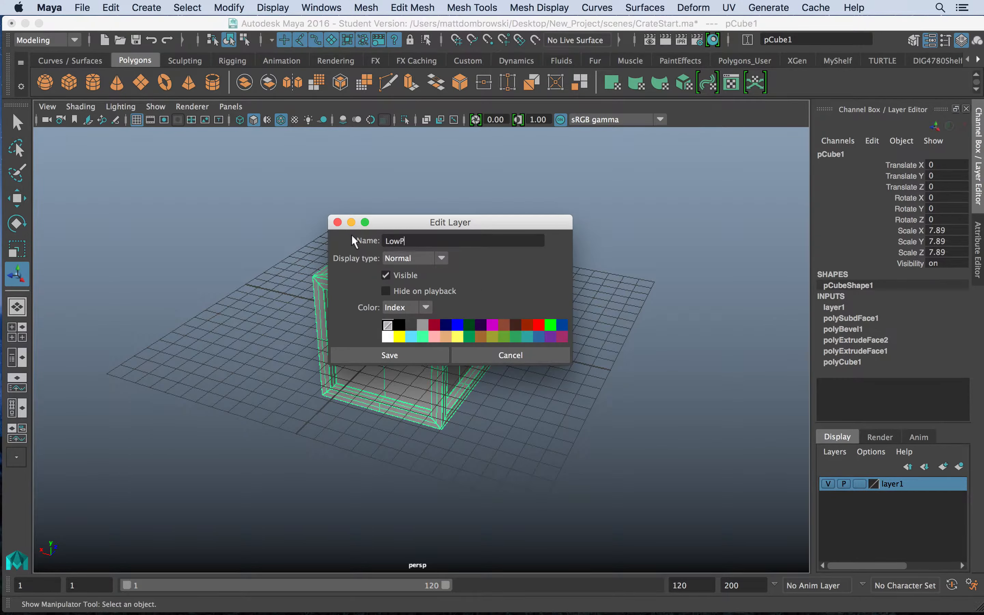
click(396, 355)
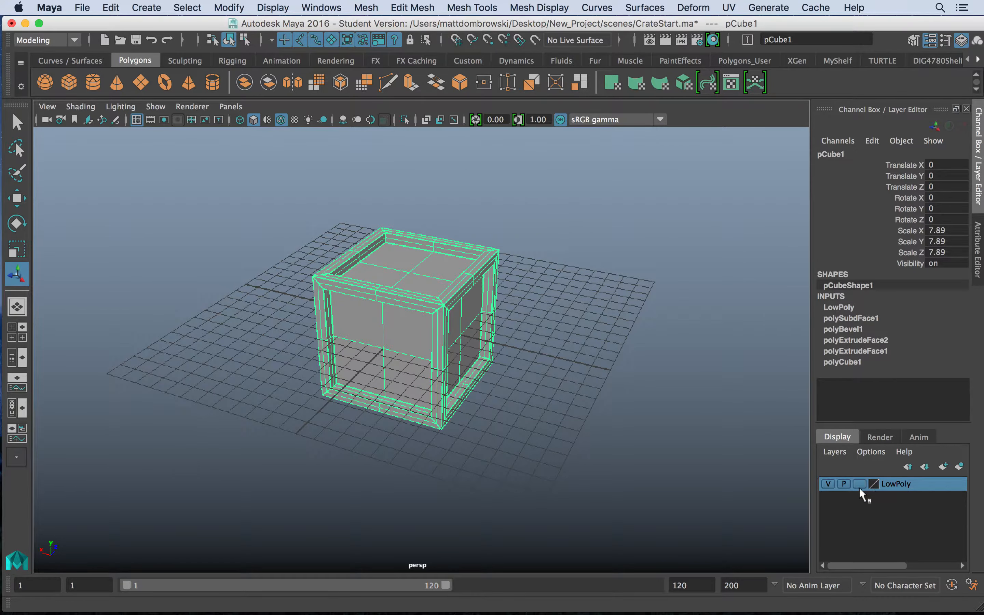
Step: Duplicate the crate and move the copy beside the original to a Translate X of about 9.738
key(ctrl+d)
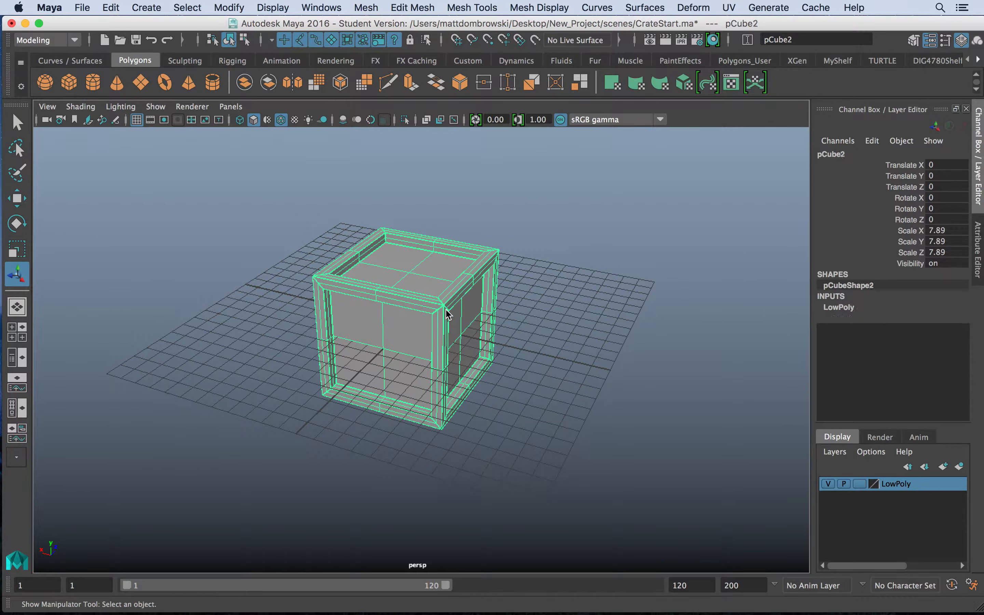
key(w)
drag(376, 321, 241, 290)
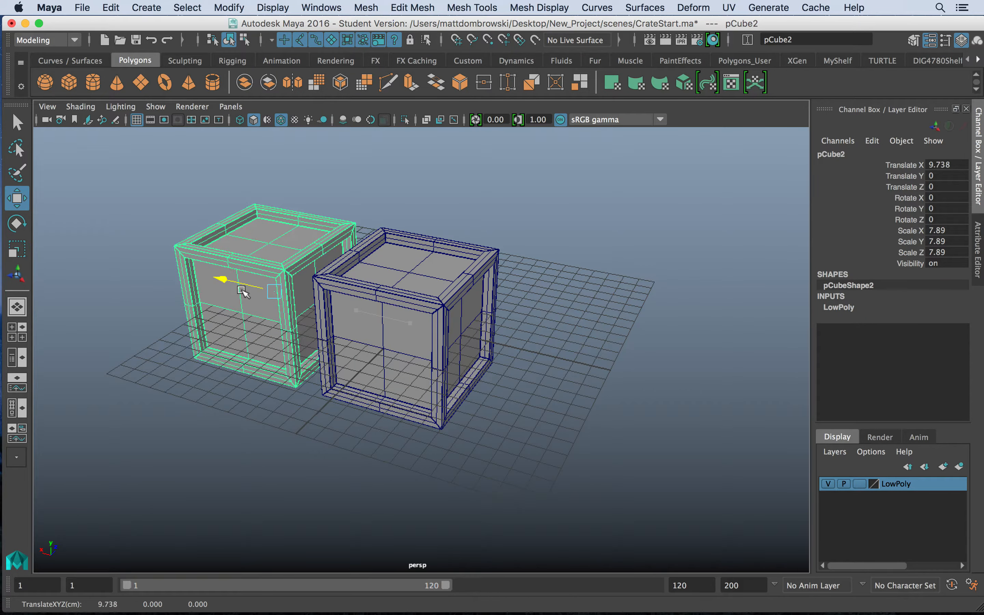
Step: Remove the duplicate crate from the LowPoly layer and hide that layer
click(827, 483)
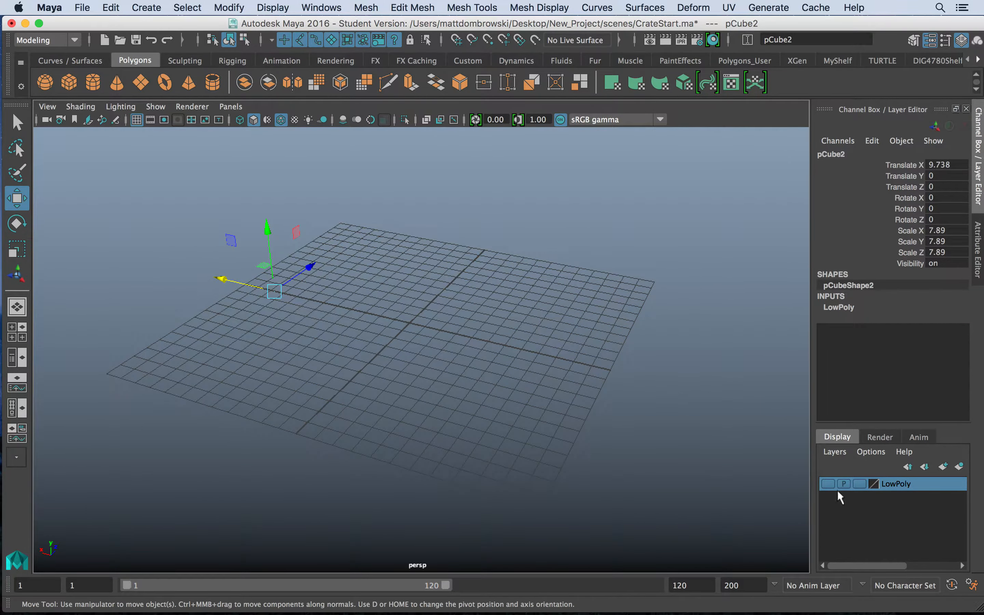
click(826, 483)
right_click(904, 485)
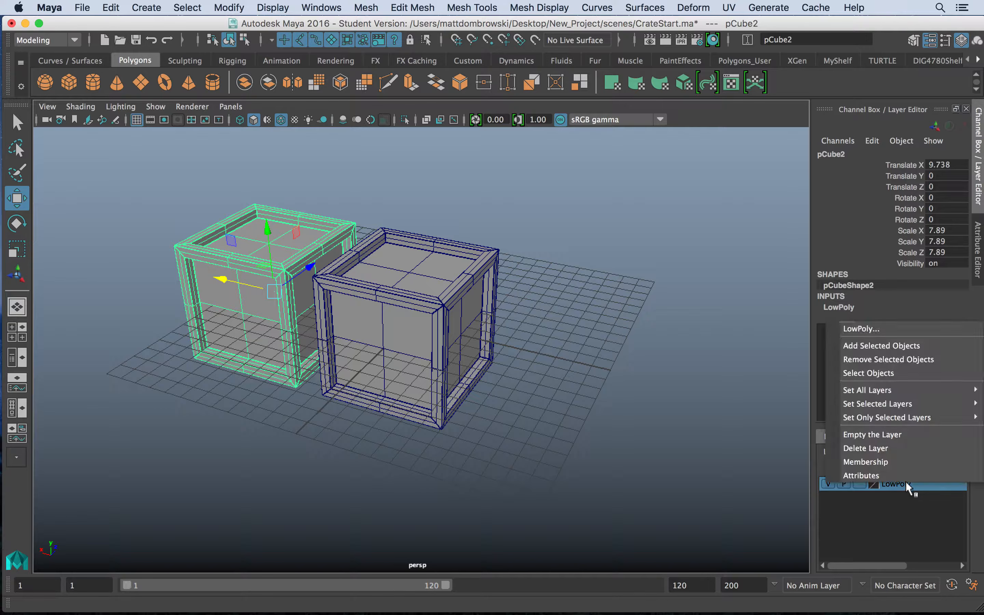
click(894, 360)
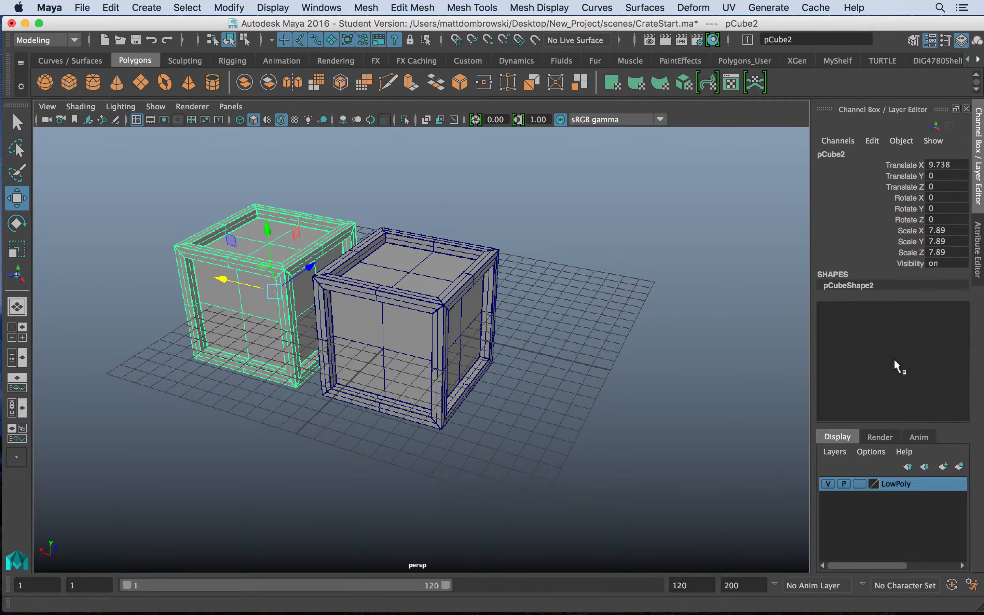
click(827, 484)
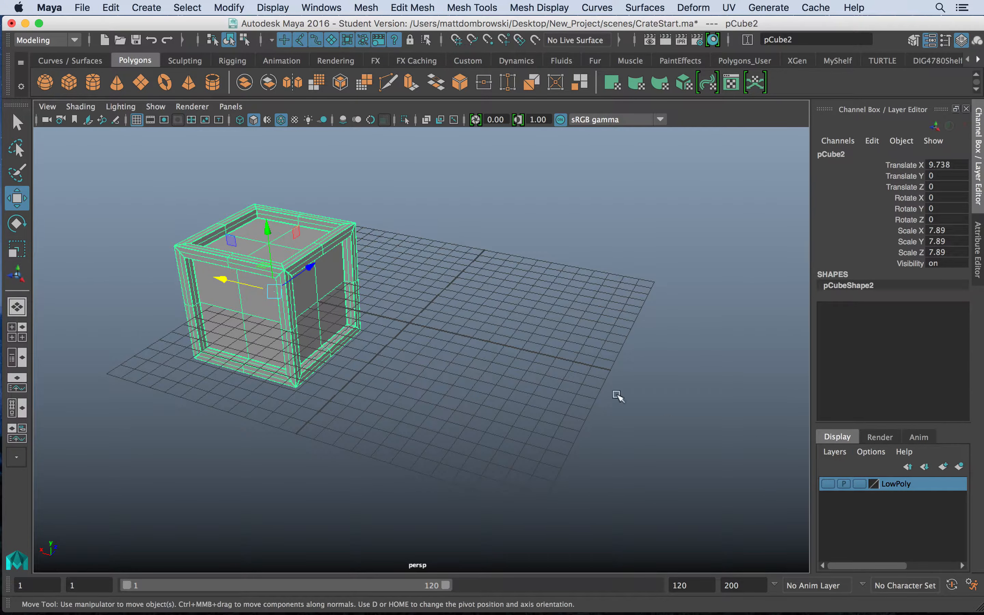
Step: Set the duplicate crate's Translate X to 0 and deselect it
drag(220, 278, 341, 280)
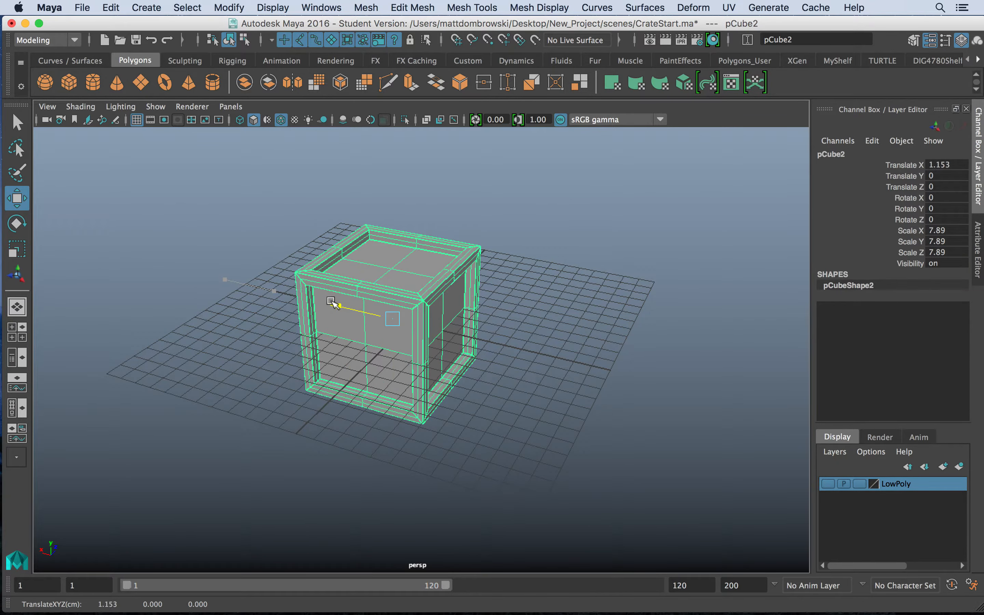
key(ctrl+z)
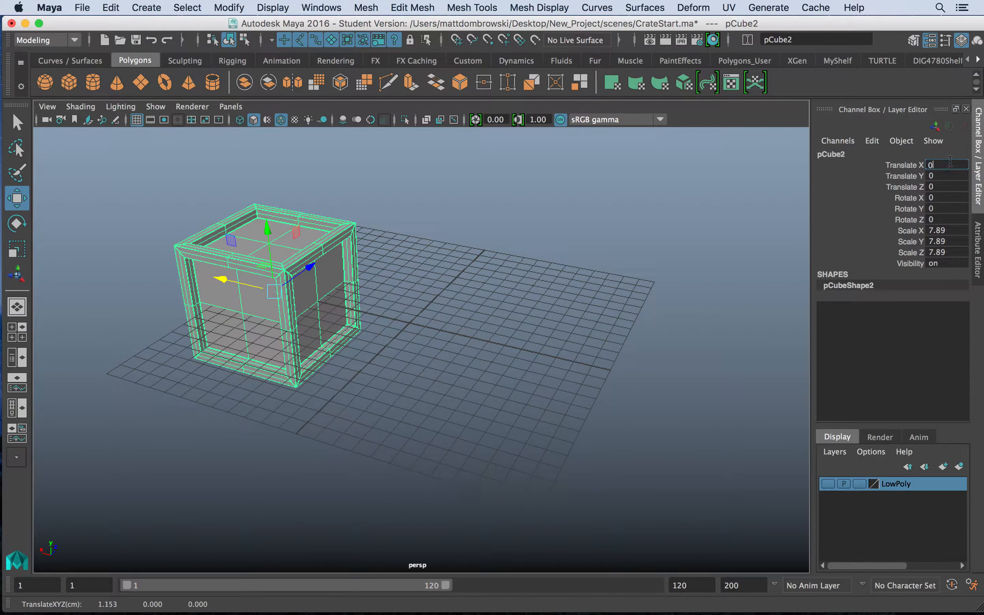
key(Return)
alt+drag(532, 365, 487, 299)
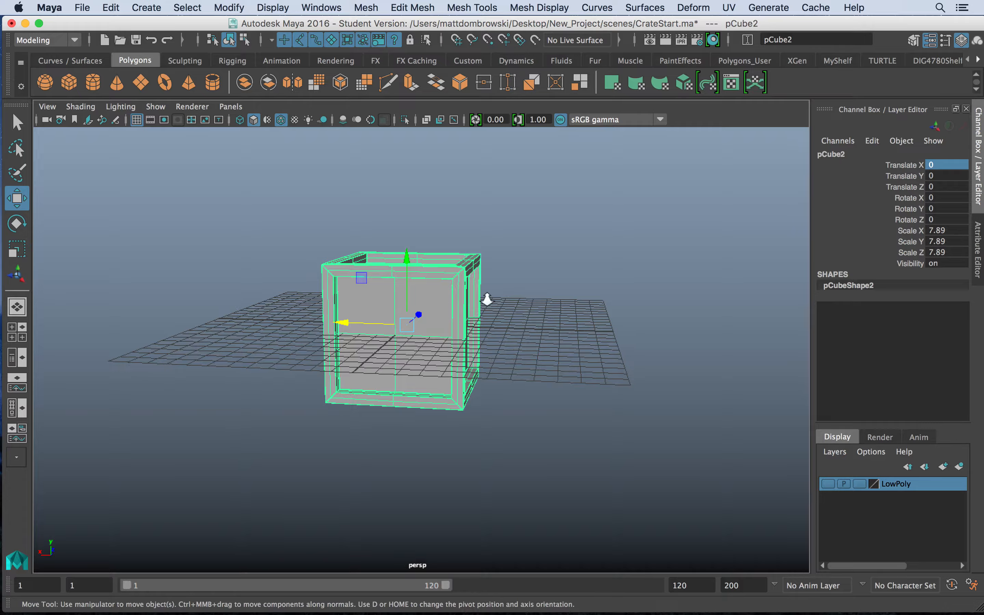
alt+right_drag(487, 299, 619, 415)
alt+drag(465, 320, 431, 339)
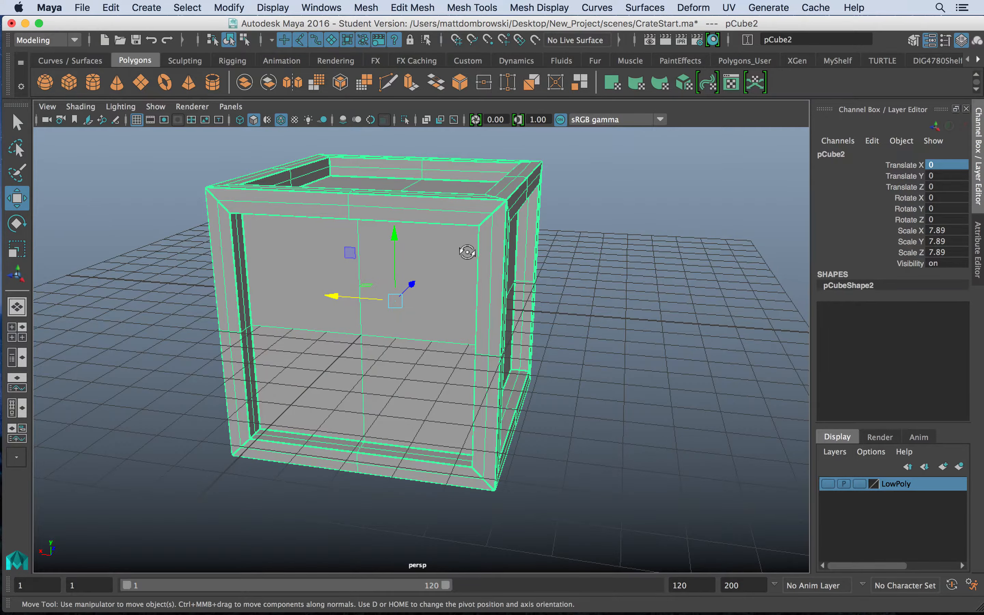
mouse_move(466, 252)
alt+mouse_down()
mouse_move(463, 314)
mouse_move(468, 268)
alt+mouse_up()
click(610, 345)
Step: Select the duplicate crate in object mode and turn on its smooth mesh preview
alt+drag(610, 345, 319, 325)
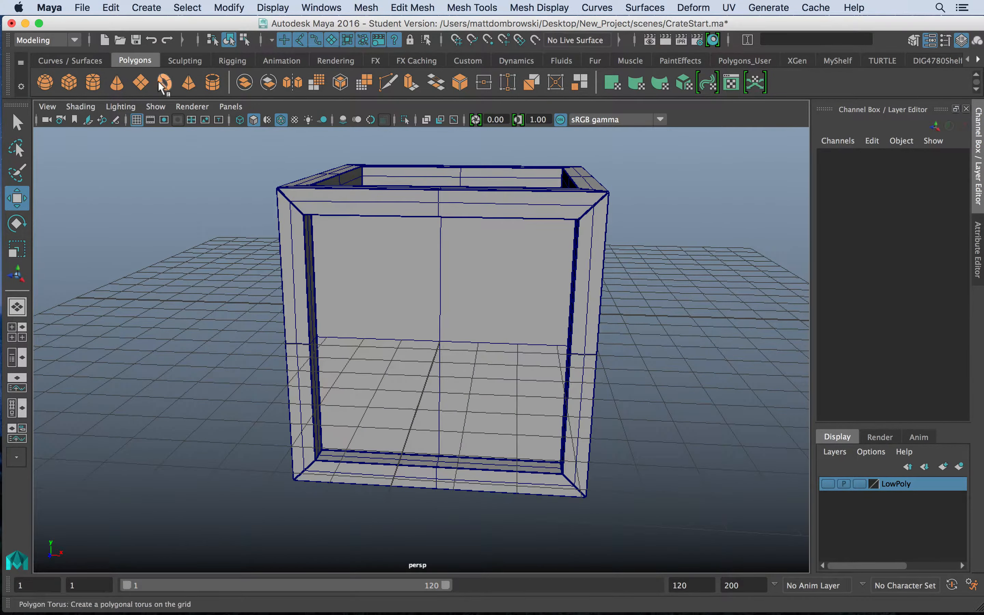
click(387, 83)
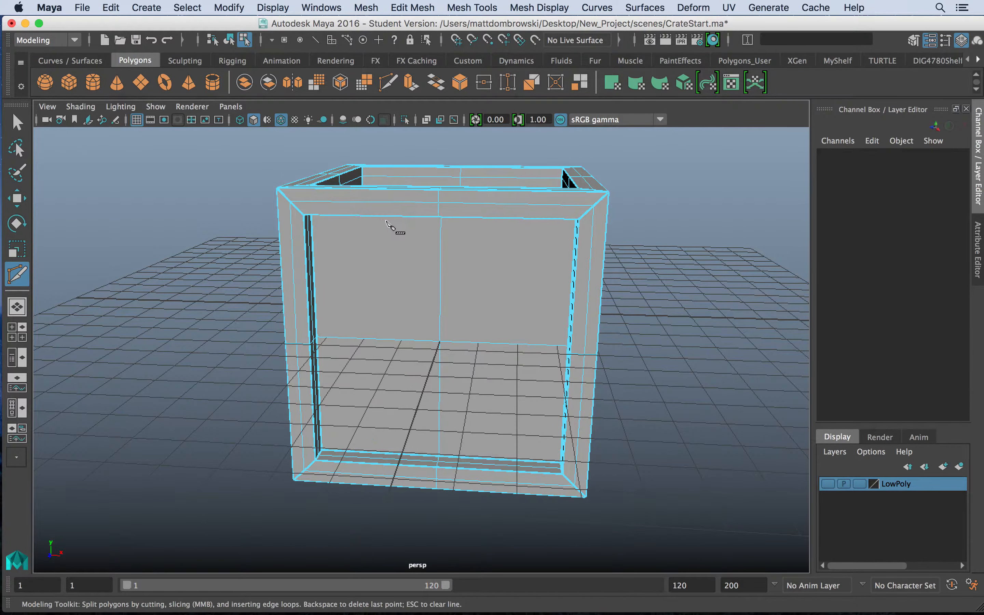
alt+drag(369, 214, 378, 206)
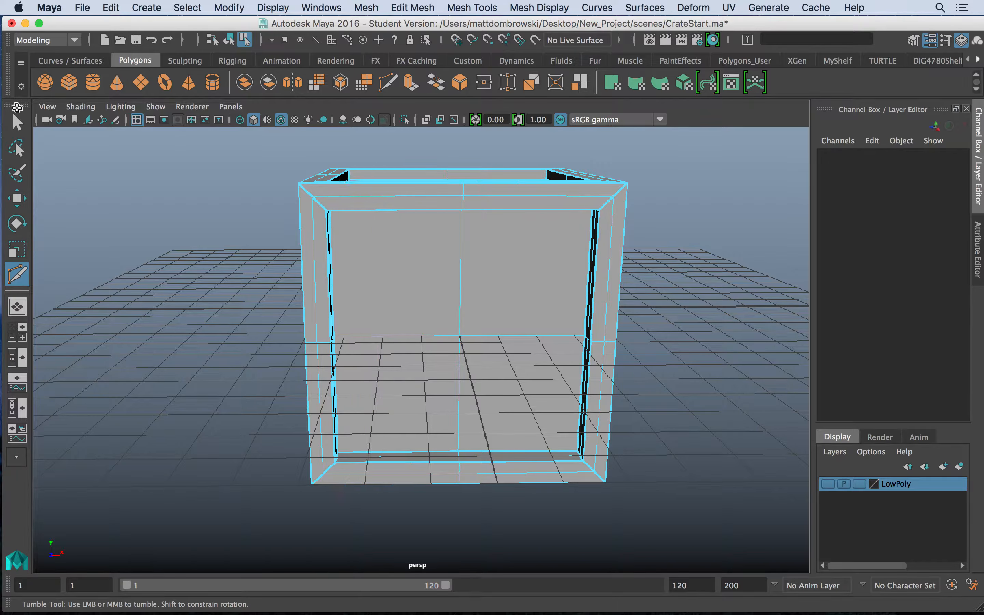
click(17, 124)
right_click(360, 198)
click(413, 203)
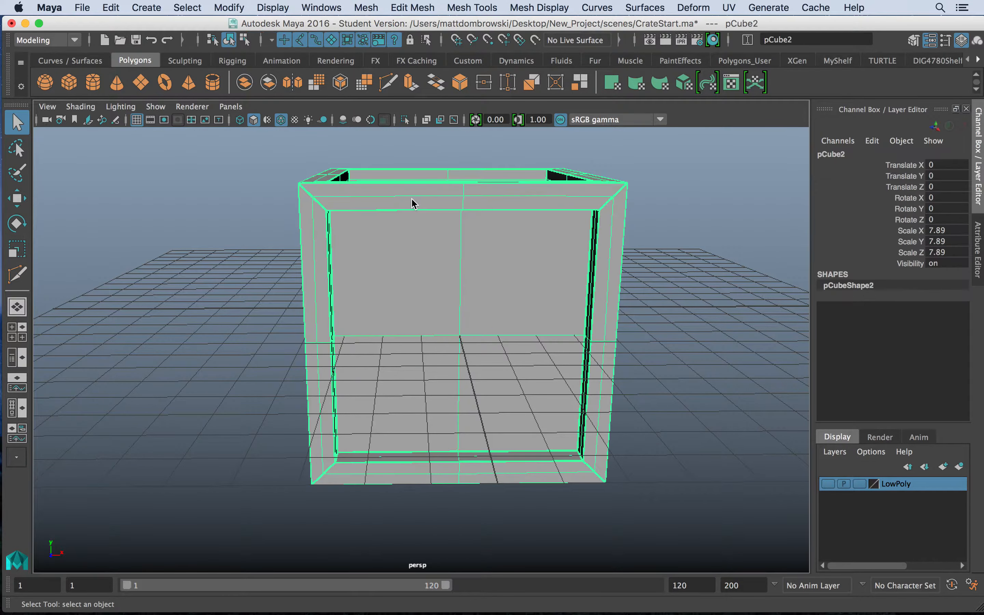
key(ctrl+b)
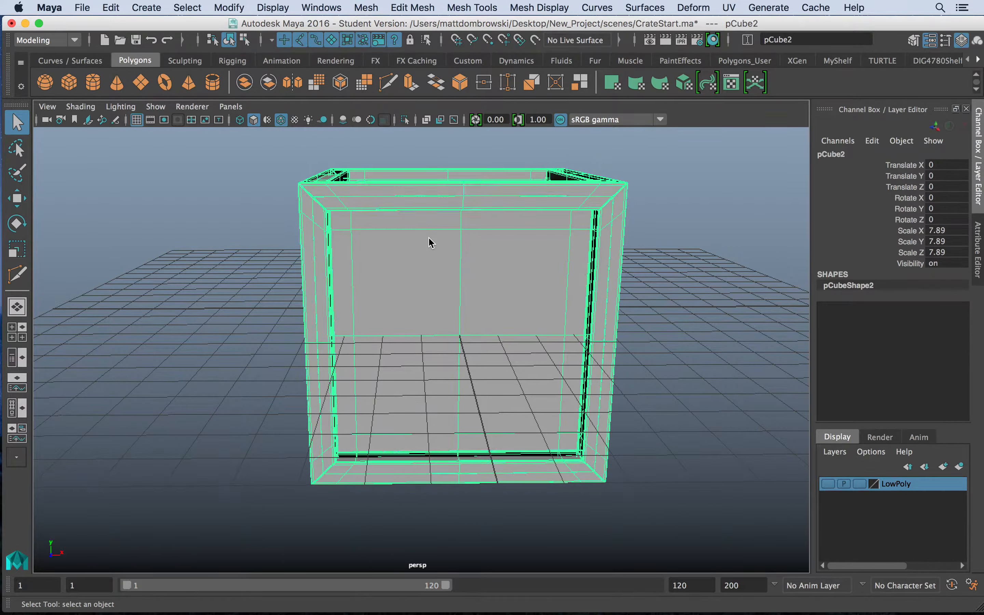
Step: Insert two vertical edge loops around the crate with Multi-Cut, forming a narrow strip left of the front panel's center
click(183, 239)
alt+drag(183, 239, 351, 235)
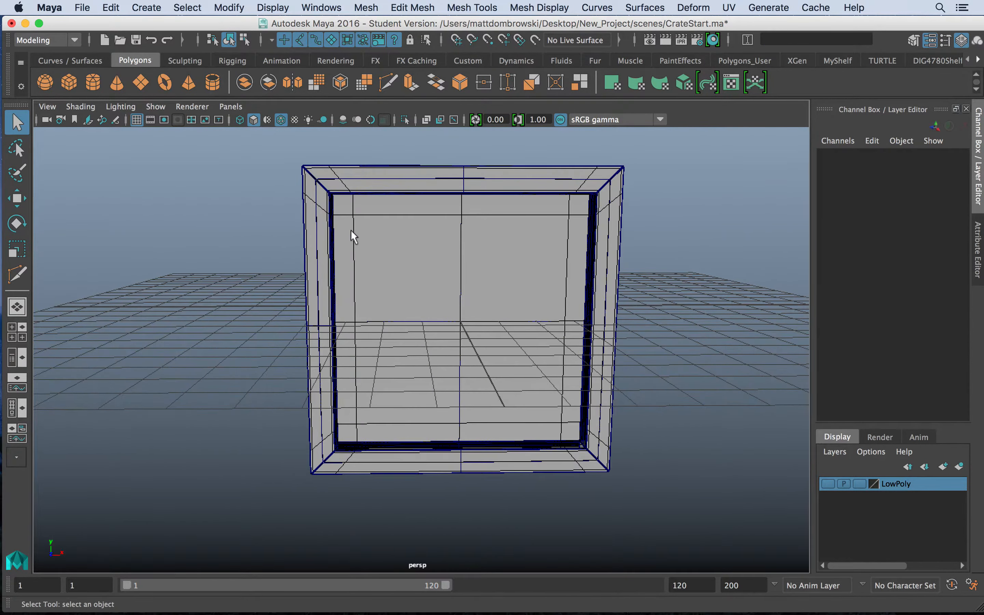
click(387, 82)
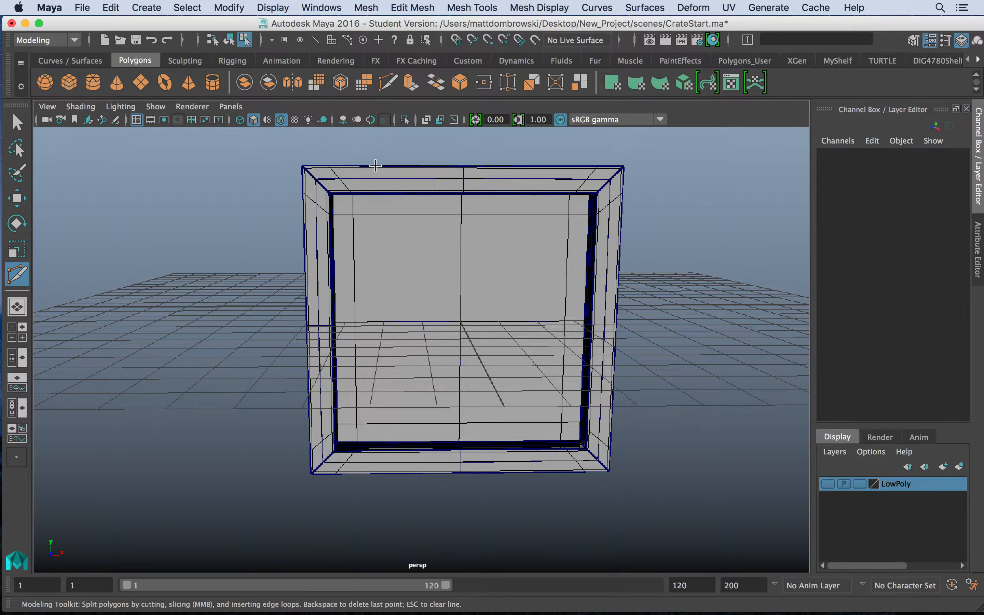
key(alt)
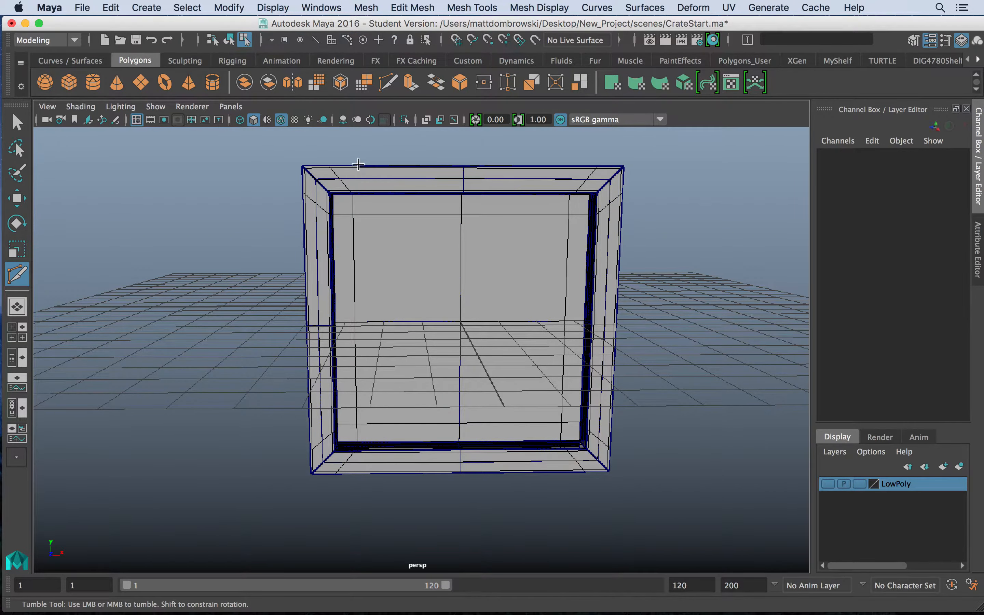
alt+drag(372, 222, 413, 239)
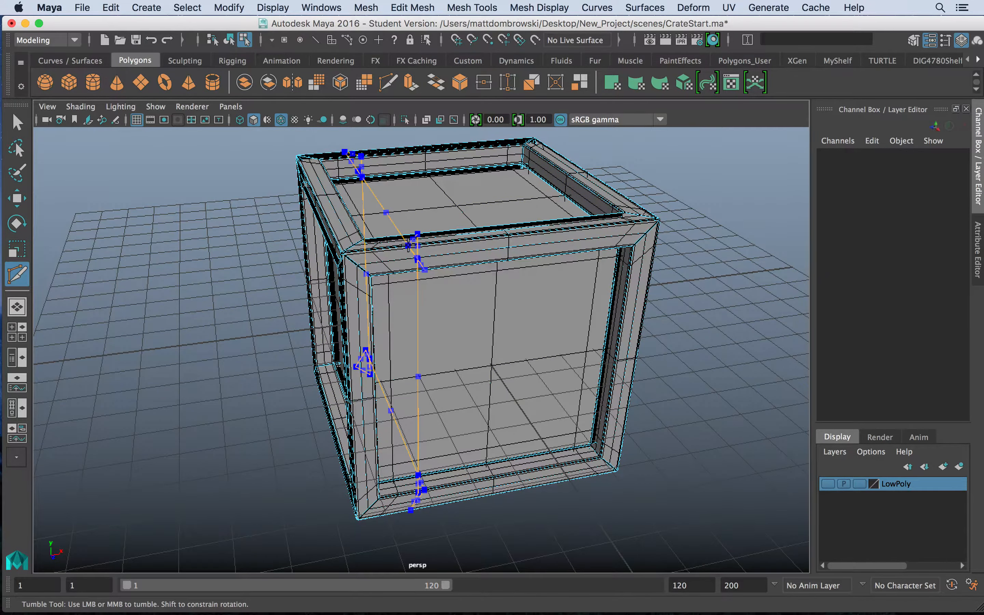
ctrl+click(457, 261)
alt+drag(457, 260, 407, 228)
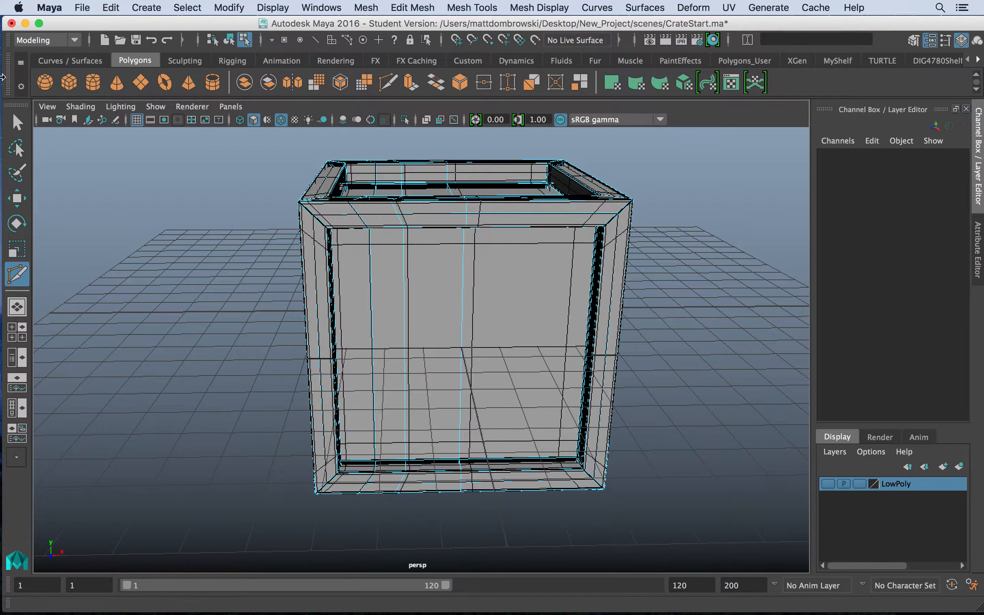
Step: Extrude the upper and lower faces of the front panel's narrow strip outward to a Local Translate Z of 0.541
click(15, 121)
alt+drag(371, 301, 401, 247)
right_drag(402, 228, 402, 248)
click(420, 265)
click(420, 265)
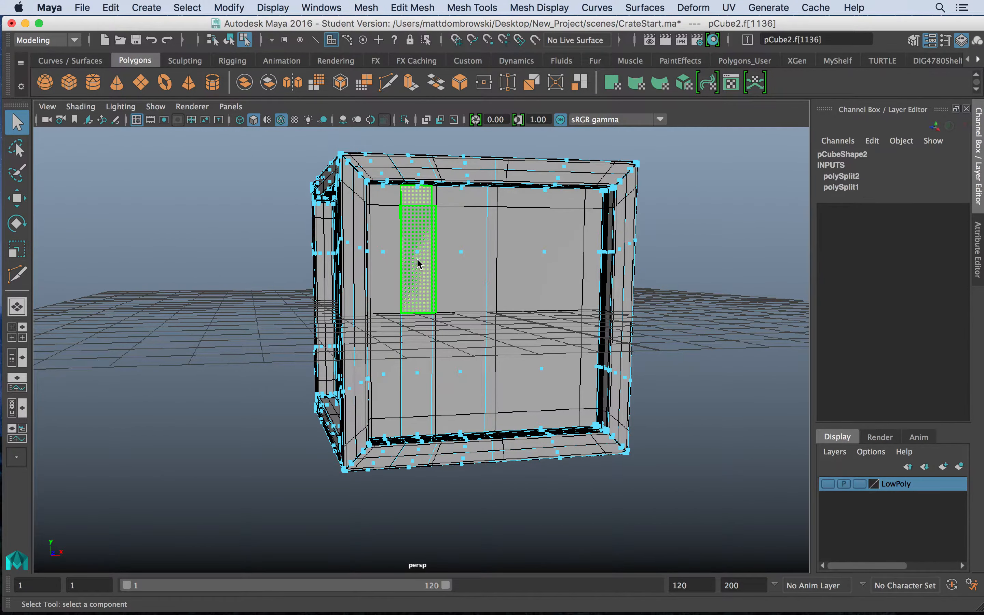
shift+click(420, 373)
alt+drag(421, 374, 480, 418)
click(410, 82)
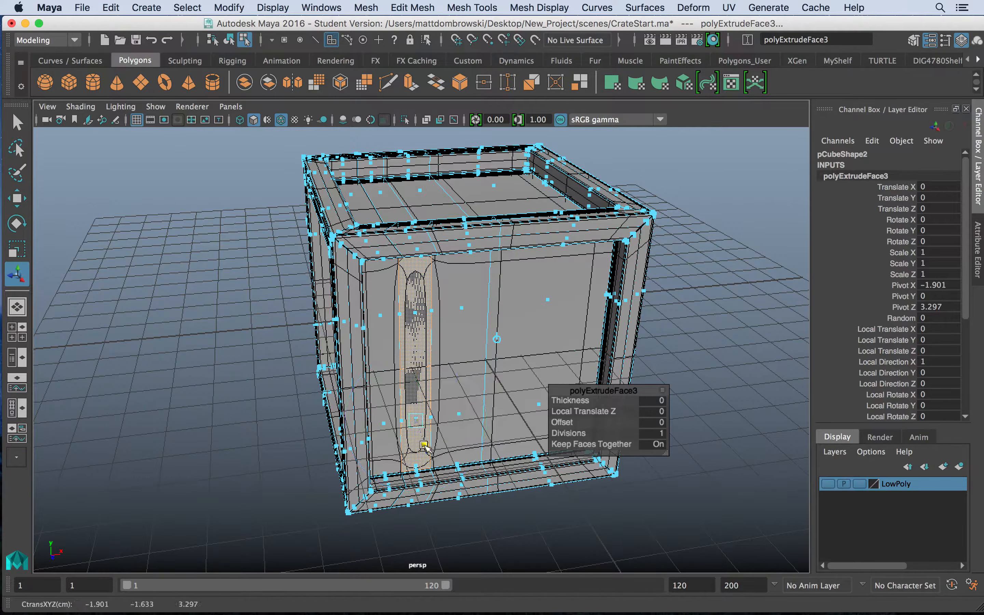
drag(427, 452, 408, 315)
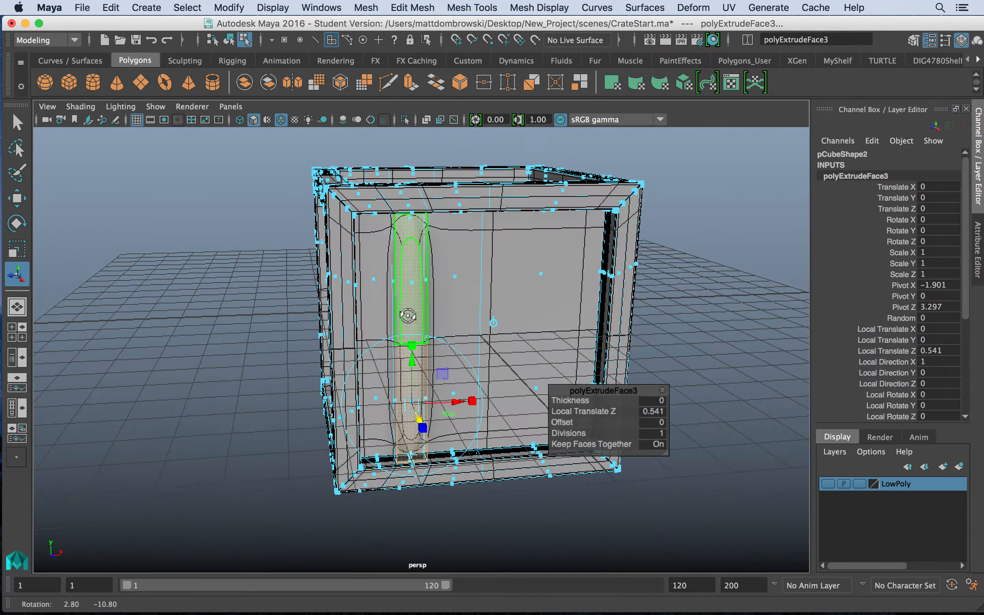
Step: Insert horizontal edge loops near the upper and lower ends of the extruded strip, then return to object mode
click(388, 82)
key(ctrl)
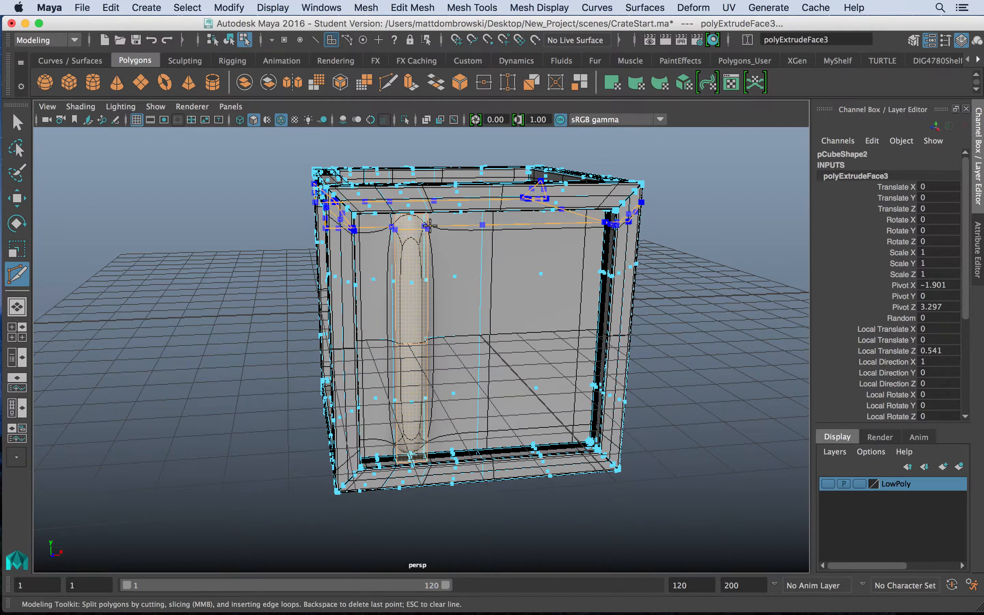
ctrl+click(428, 225)
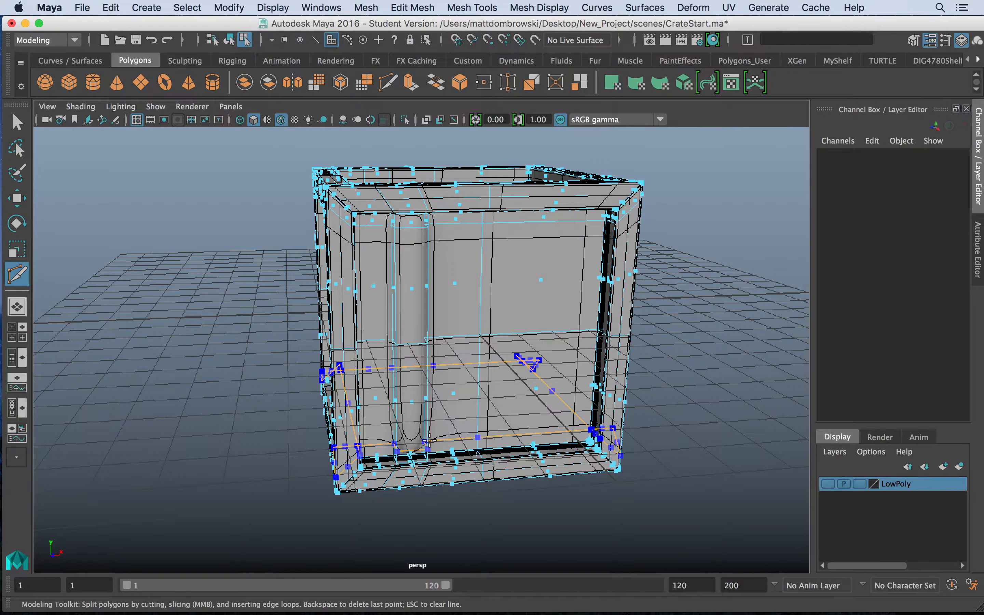
click(477, 436)
key(q)
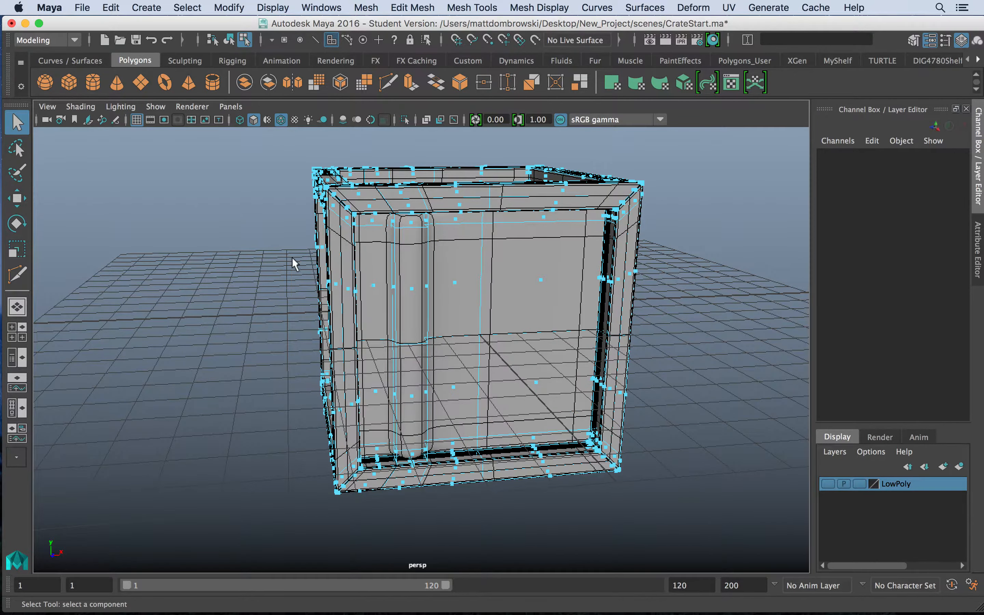
key(F8)
alt+drag(270, 307, 368, 178)
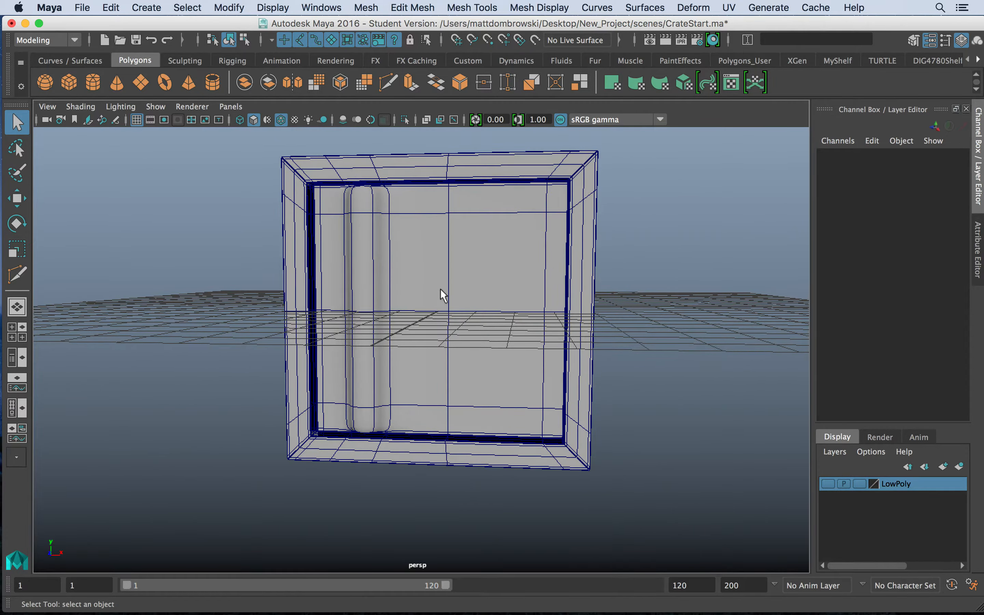
alt+drag(440, 291, 437, 321)
Step: Undo the strip's horizontal edge loops, its extrusion and the two vertical edge loops on the crate
key(F8)
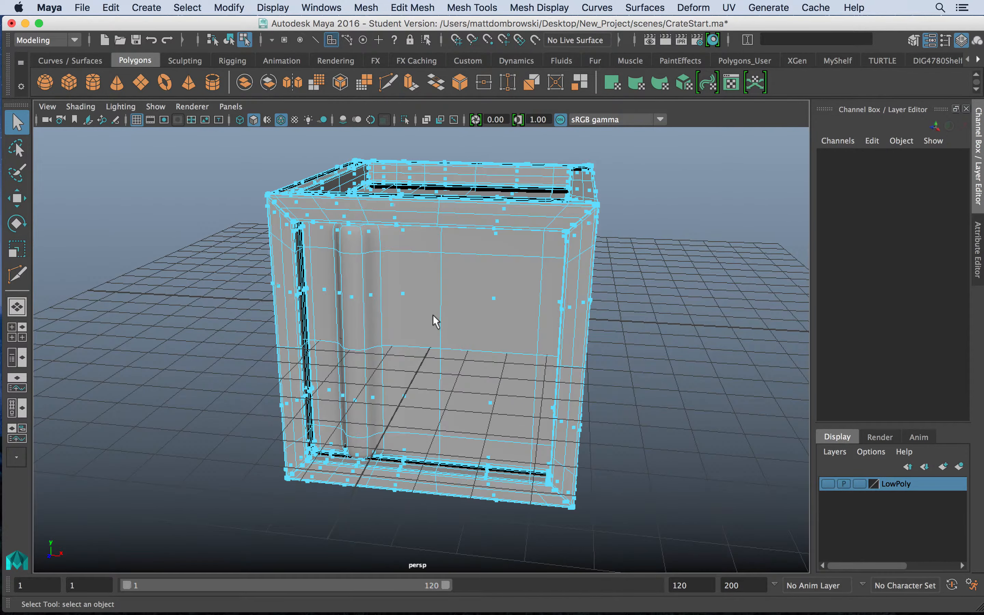
key(z)
key(z)
key(z)
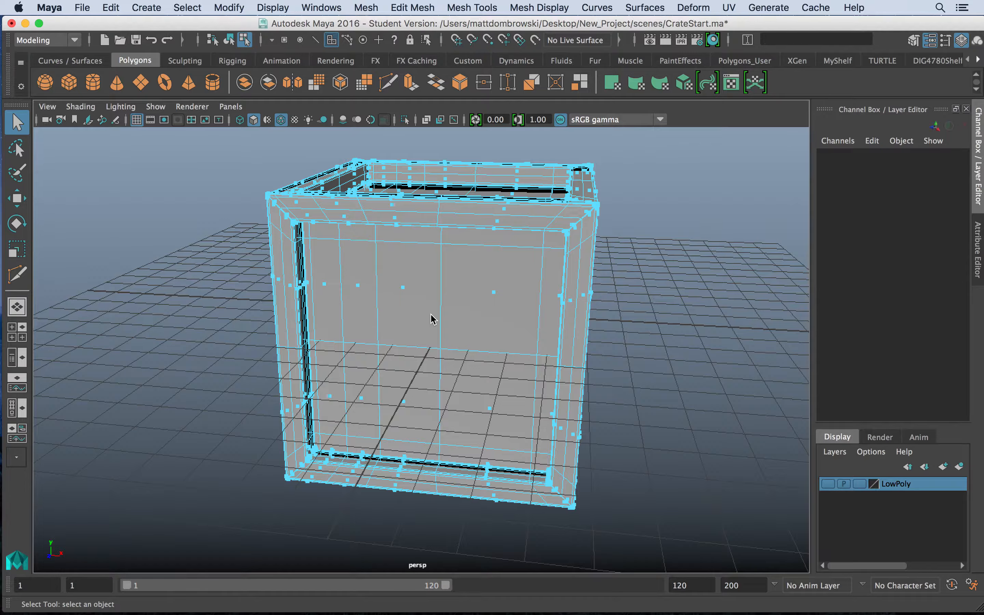
alt+drag(394, 335, 424, 325)
key(z)
key(z)
key(z)
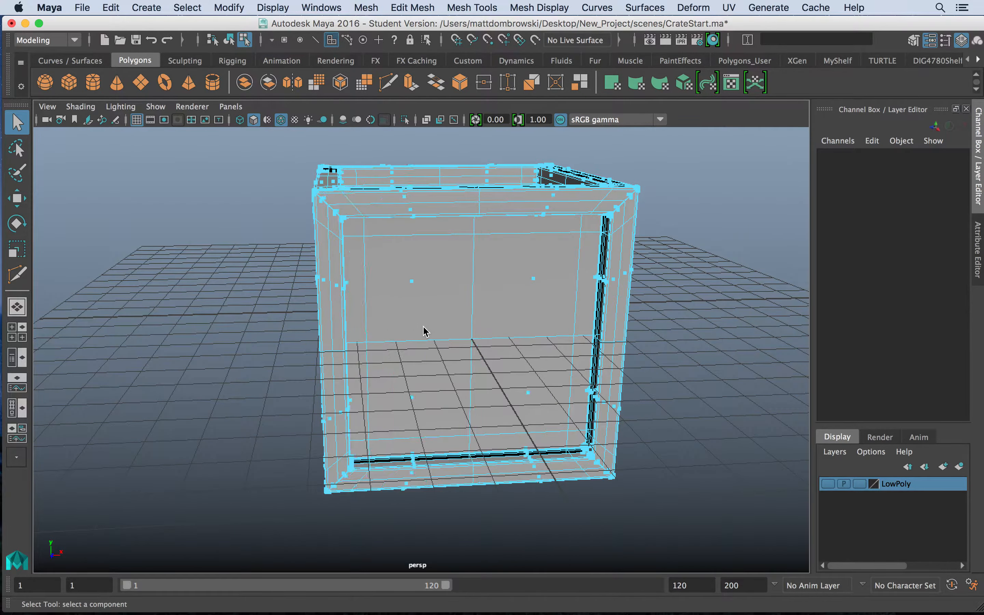
Step: Return the crate to object mode and move it aside along X to a Translate X of about 14.015
alt+drag(613, 278, 545, 275)
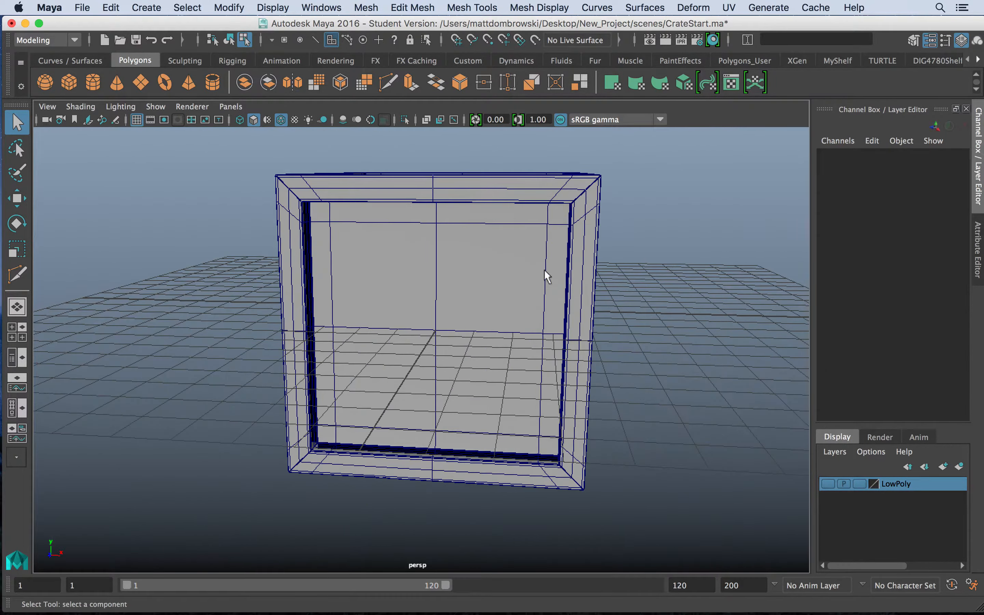
key(F11)
right_drag(415, 241, 457, 190)
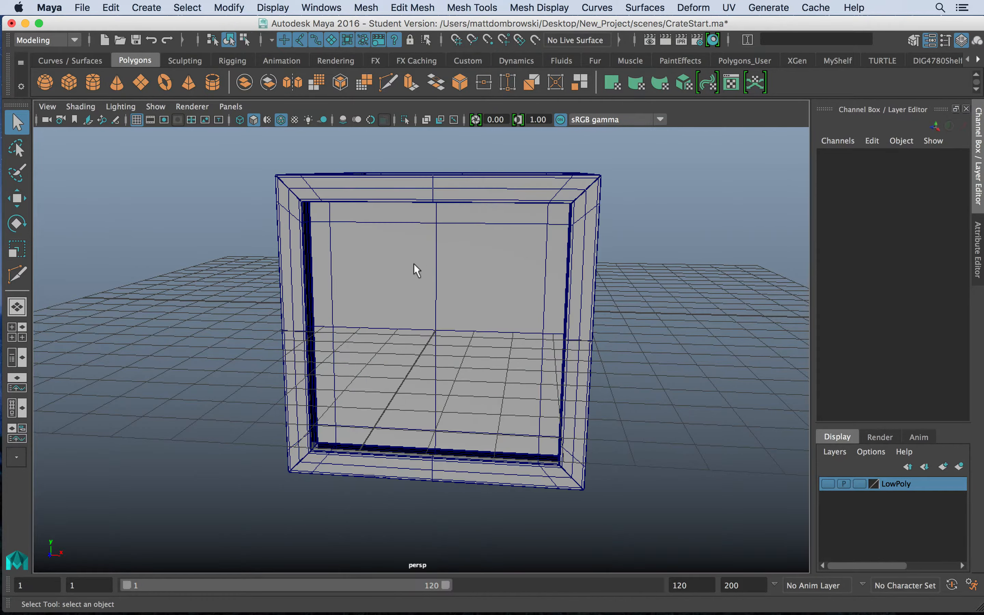
alt+drag(415, 270, 439, 341)
click(430, 262)
scroll(392, 314, down, 3)
alt+middle_drag(439, 340, 367, 339)
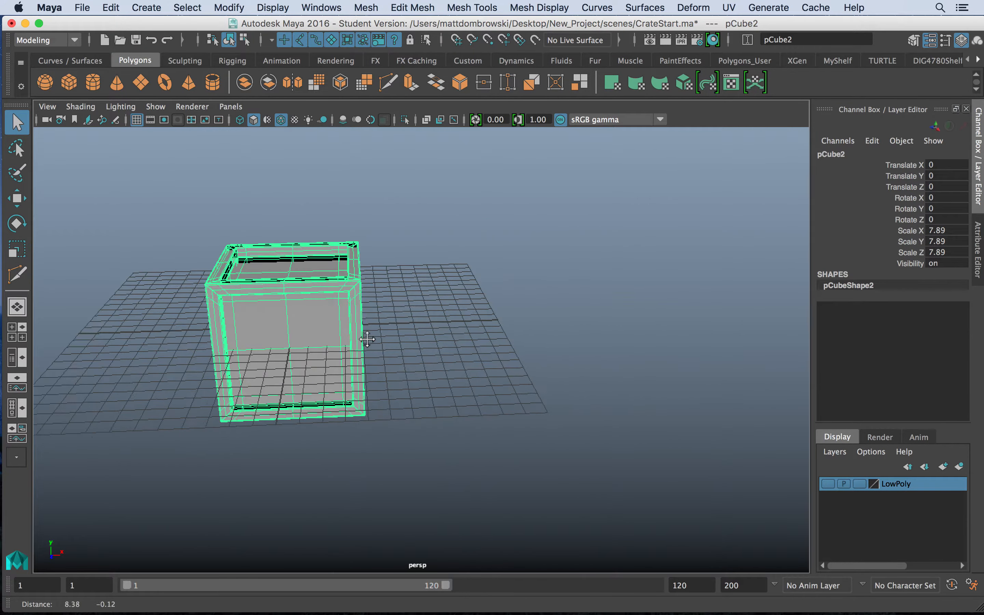
key(w)
drag(361, 327, 594, 323)
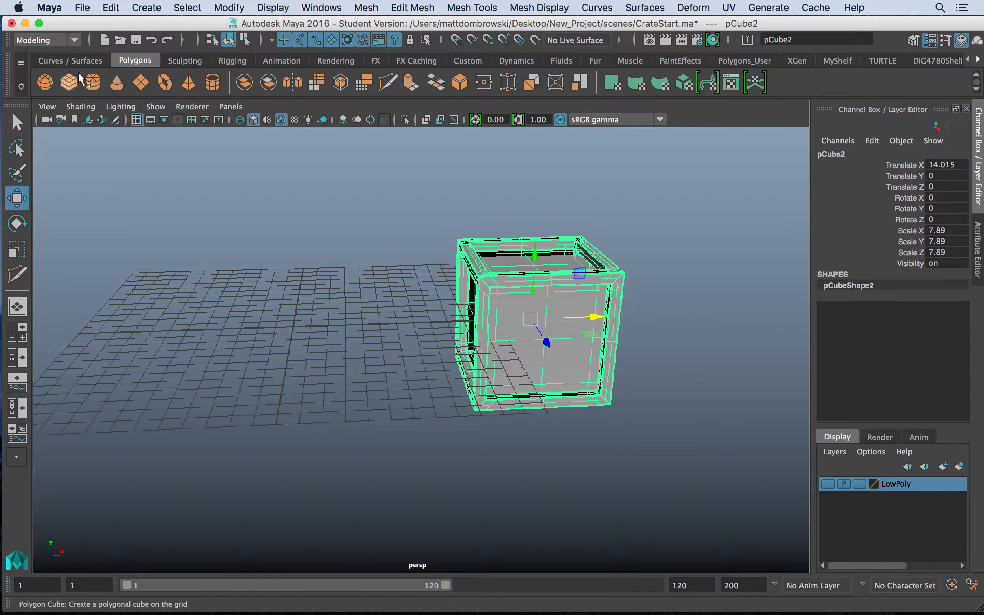
Step: Create a polygon cube at the origin and save the scene
click(70, 81)
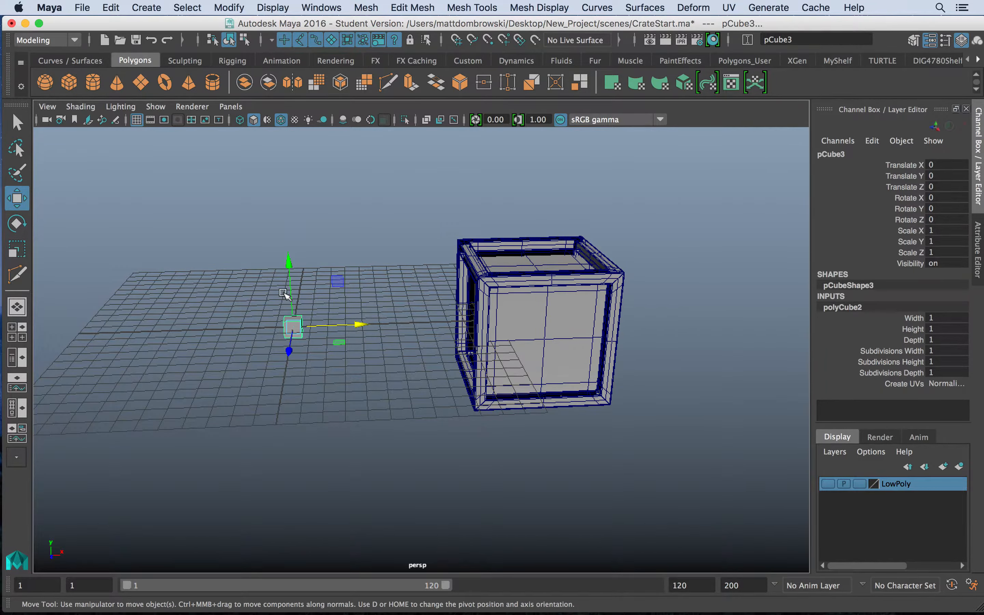
key(q)
key(super+s)
Step: Scale the new cube into a flat plank with Scale X about 5.957 and Scale Y about 0.172
click(457, 343)
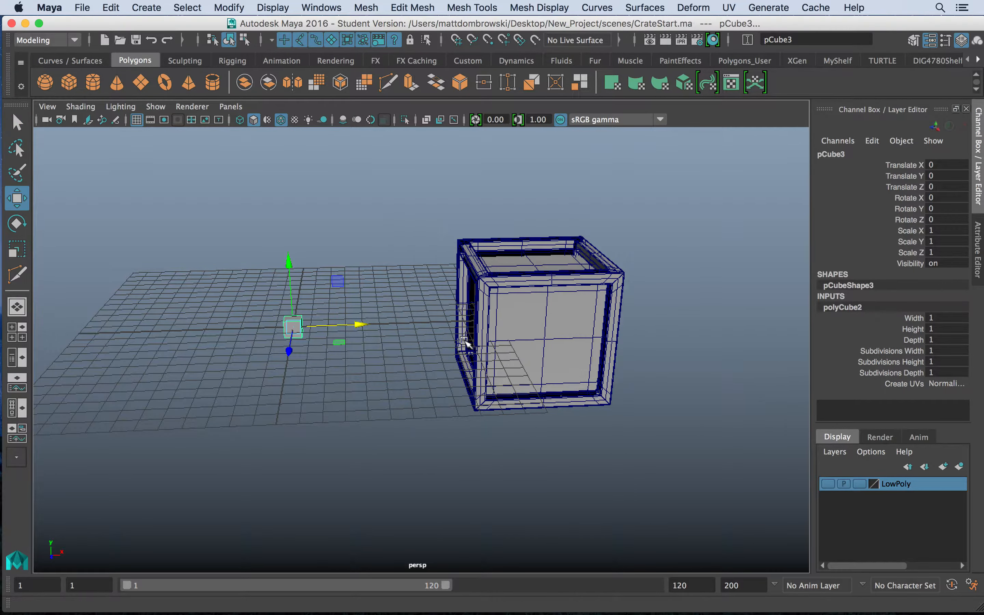
key(w)
key(r)
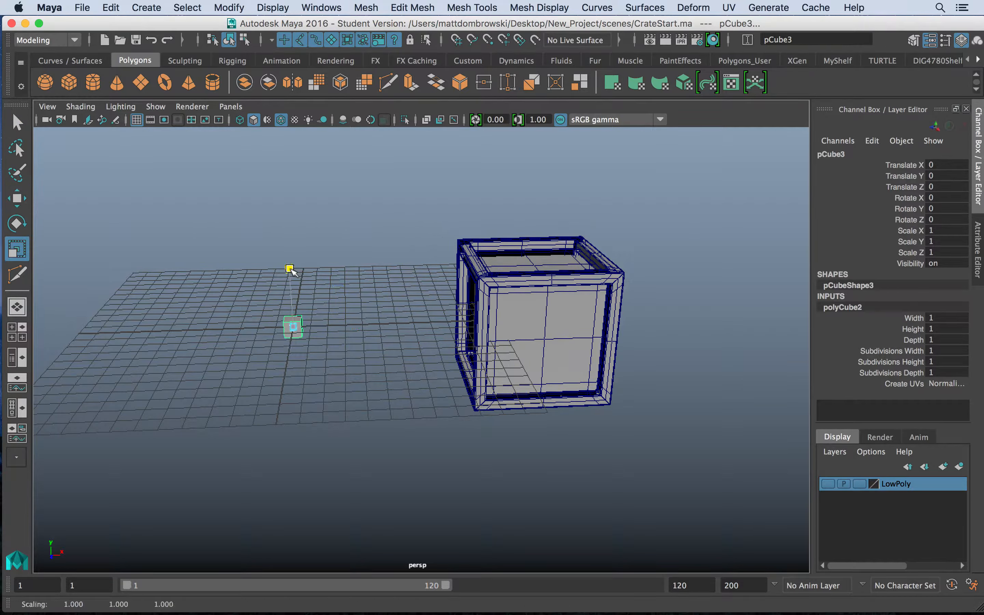
drag(285, 269, 298, 301)
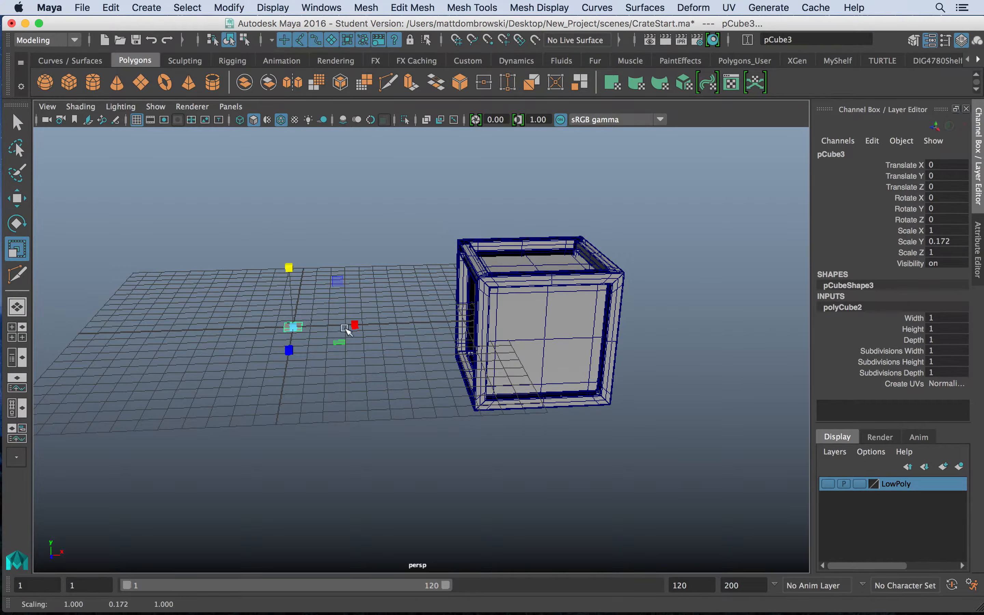
drag(386, 328, 668, 346)
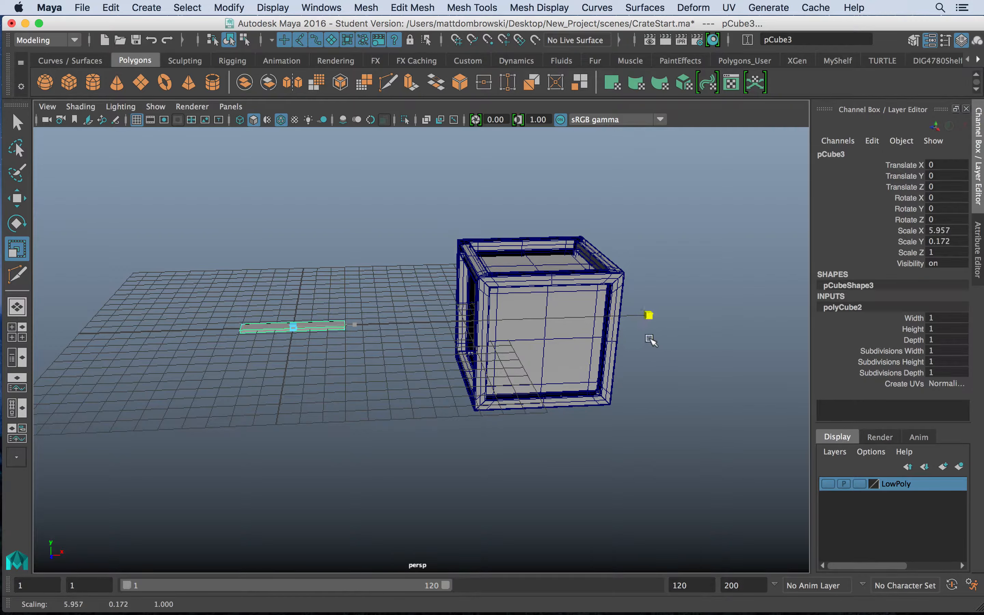
Step: Set the crate's Translate X to 0 so it sits around the plank at the origin
alt+drag(325, 338, 491, 369)
click(412, 286)
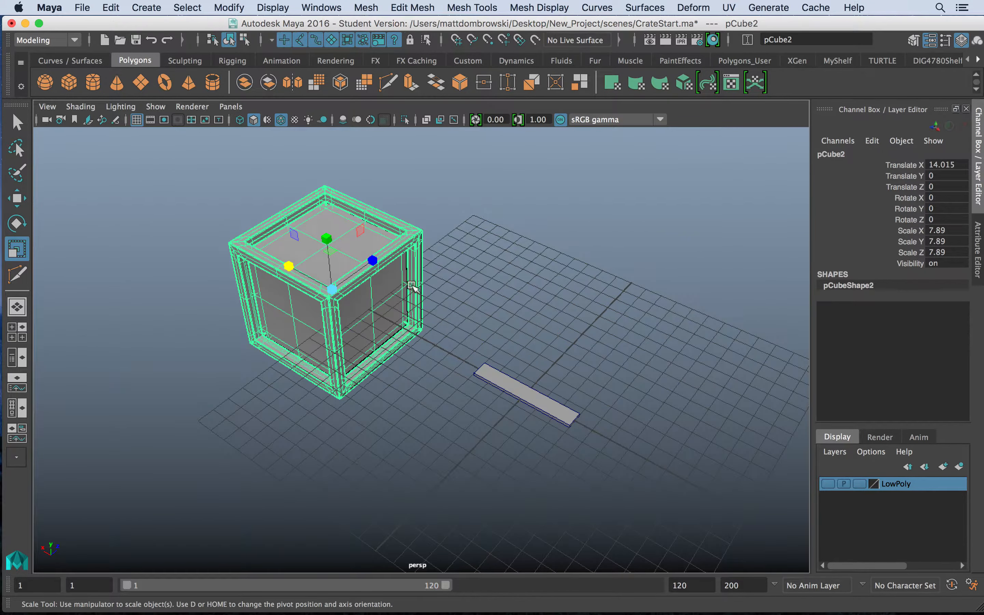
text(0)
key(Return)
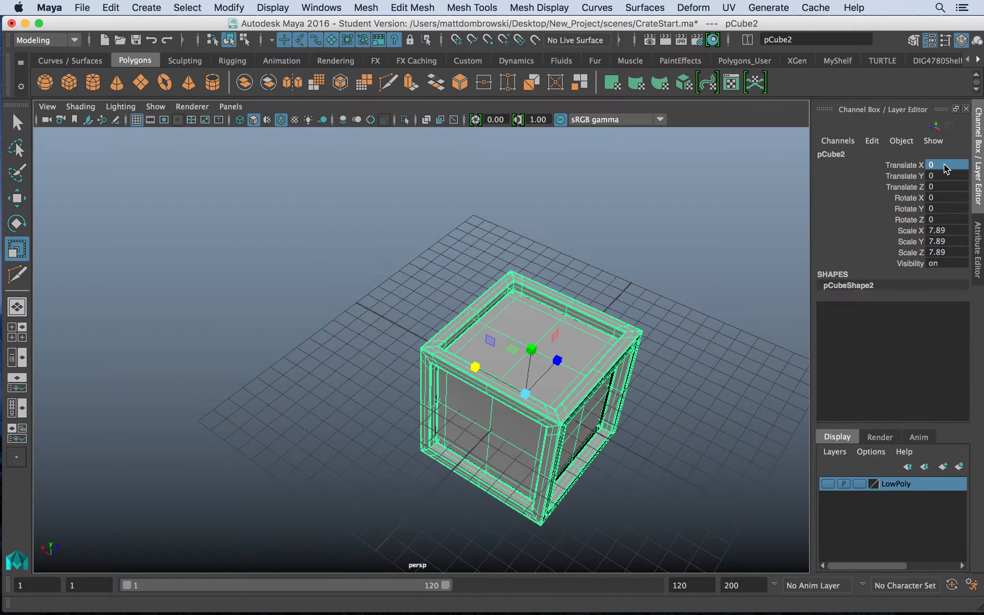
Step: Show the Outliner beside the viewport and raise plank pCube3 to a Translate Y of about 3.718 at the crate's top
key(w)
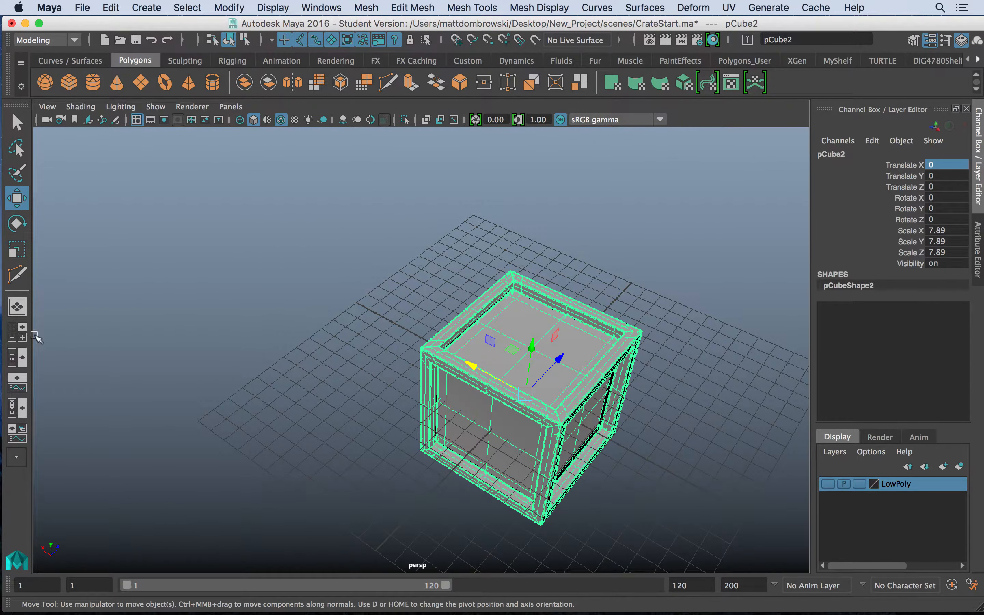
click(17, 358)
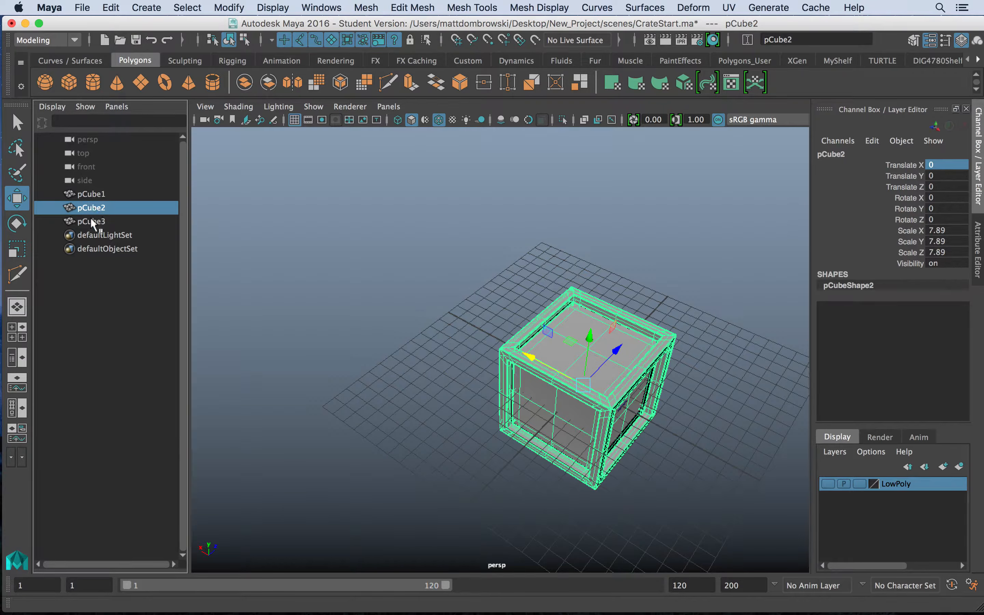
click(92, 222)
drag(591, 342, 605, 293)
Step: Delete the hidden low-poly crate, pCube1
click(106, 196)
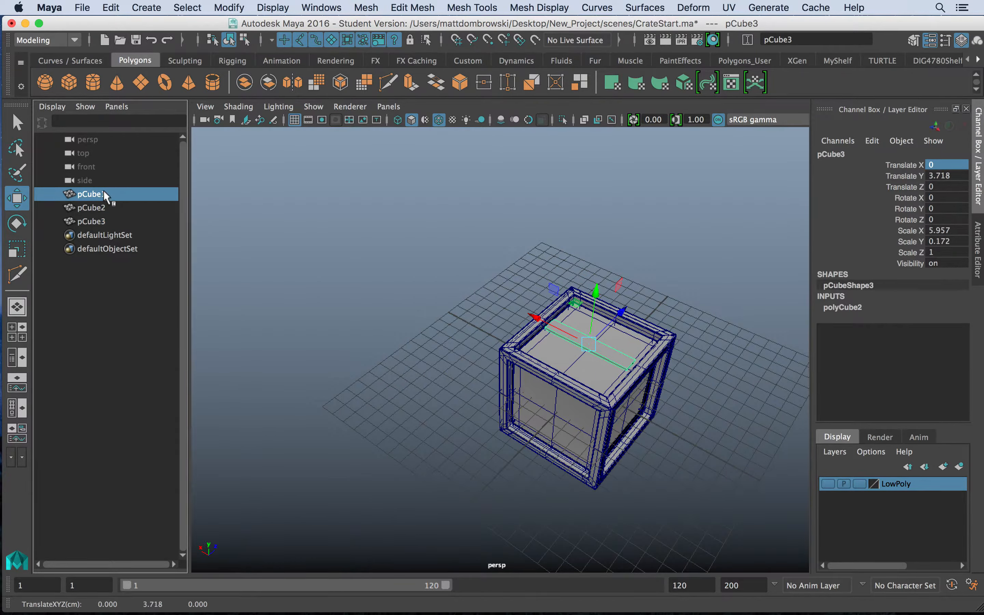
alt+drag(627, 448, 646, 378)
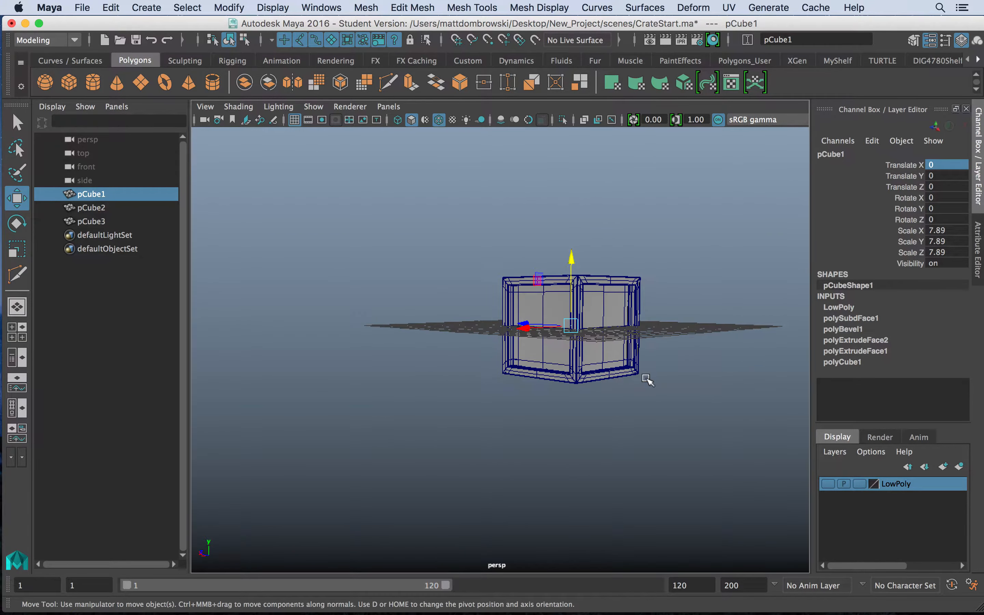
key(4)
key(Delete)
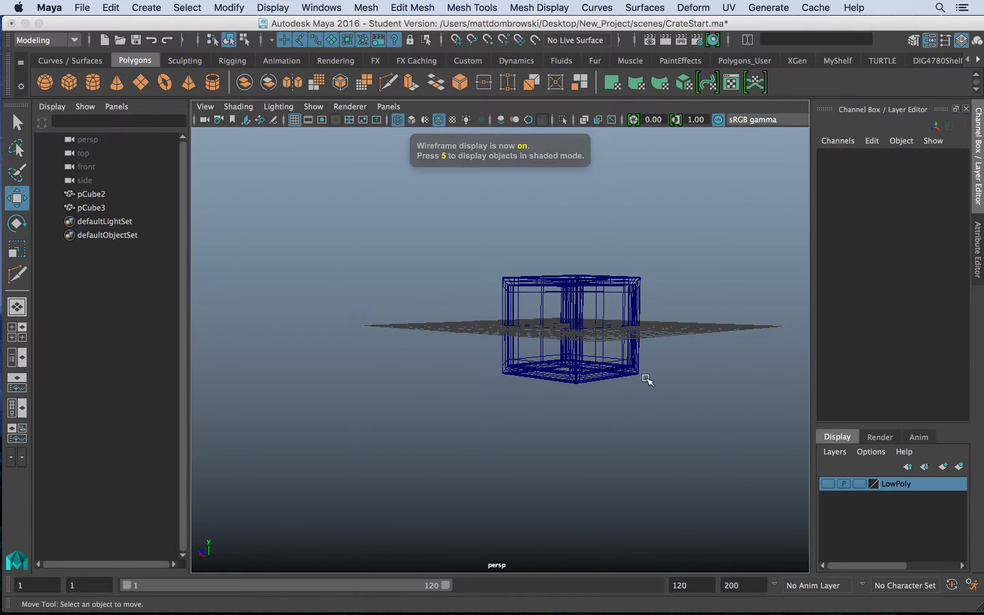
Step: Bevel all edges of the plank on the crate's top with 2 segments
click(75, 194)
click(109, 207)
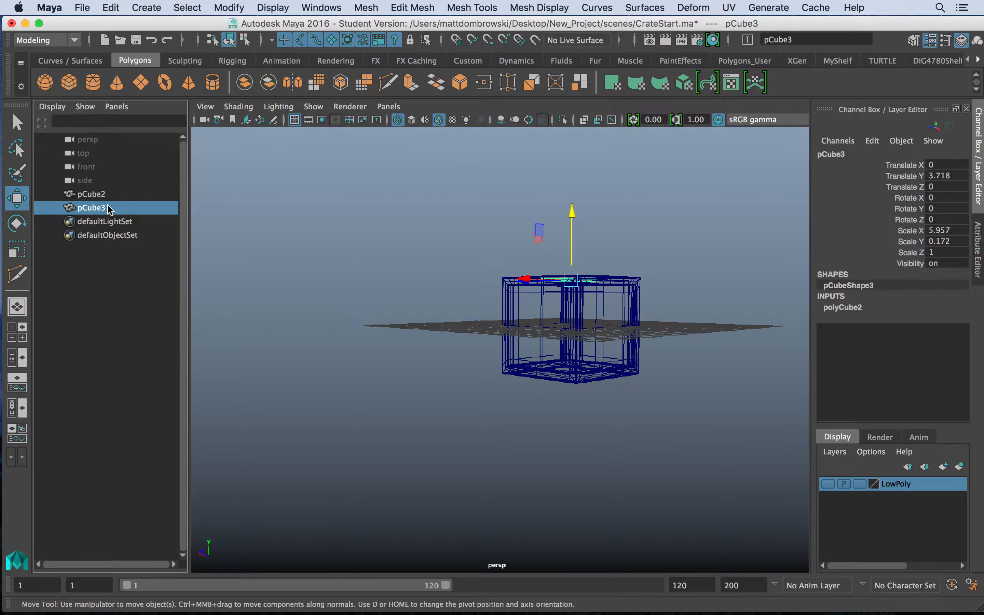
alt+drag(618, 333, 511, 378)
key(5)
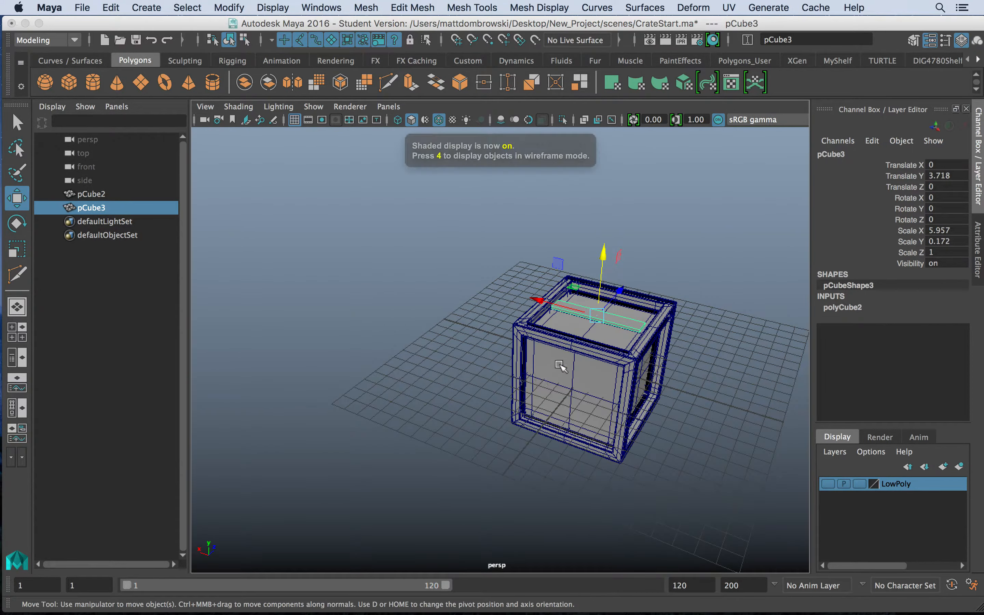
key(f)
scroll(652, 432, down, 10)
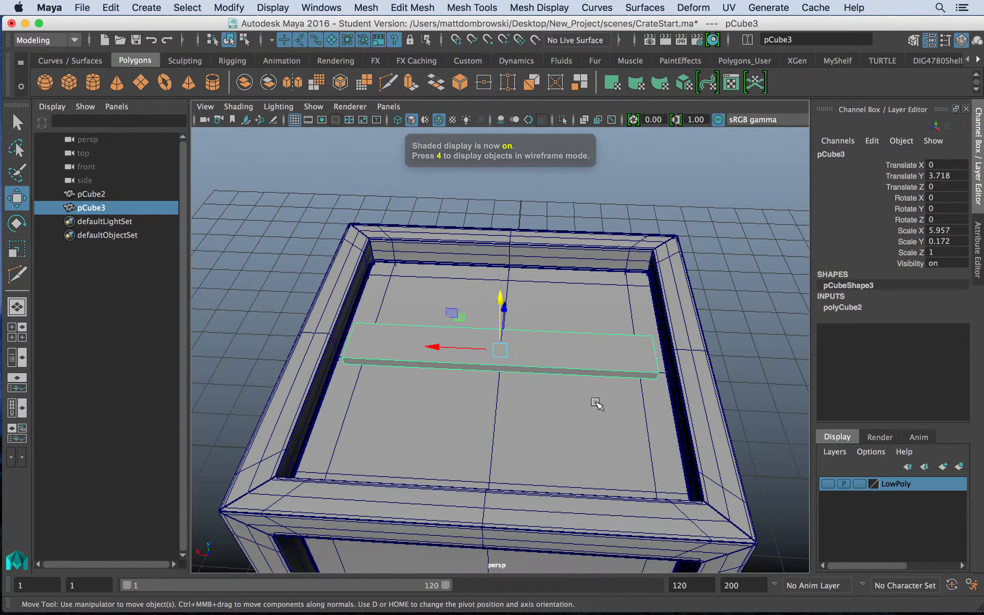
click(412, 7)
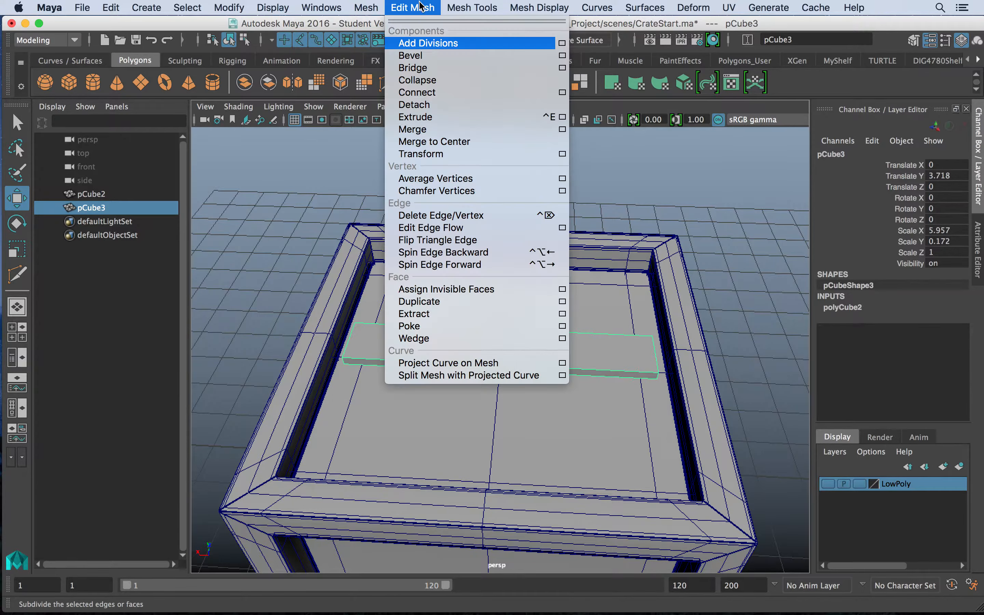
click(424, 57)
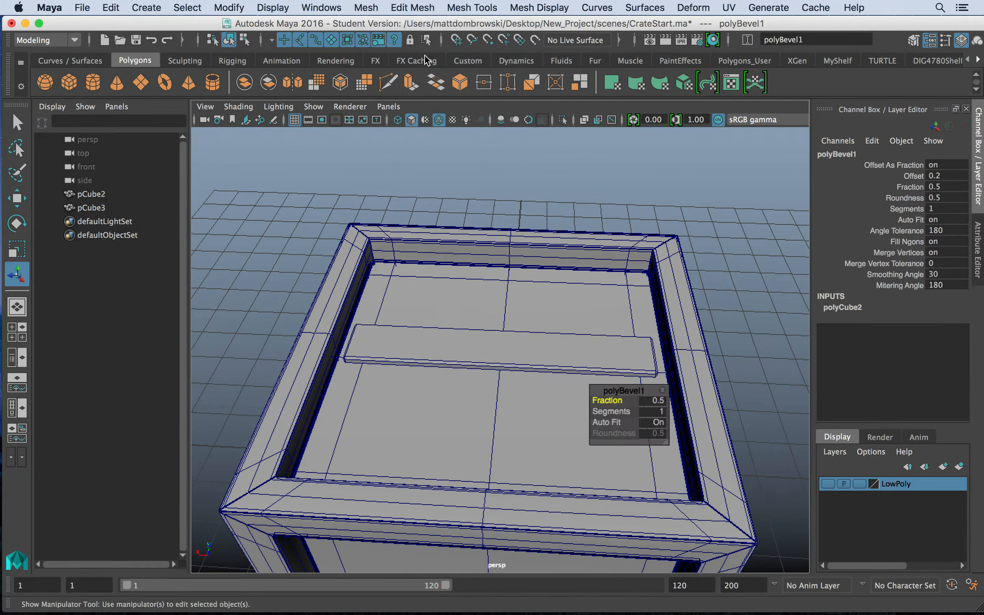
drag(618, 411, 628, 412)
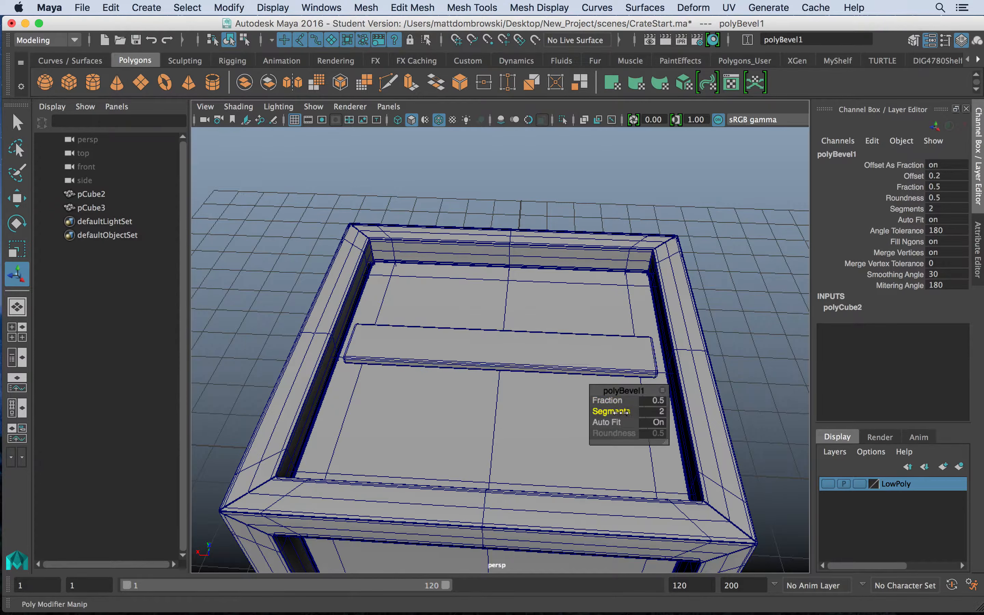
Step: Thicken the beveled plank to a Scale Y of about 0.24 and lengthen it to a Scale X of about 7.085
click(487, 352)
key(r)
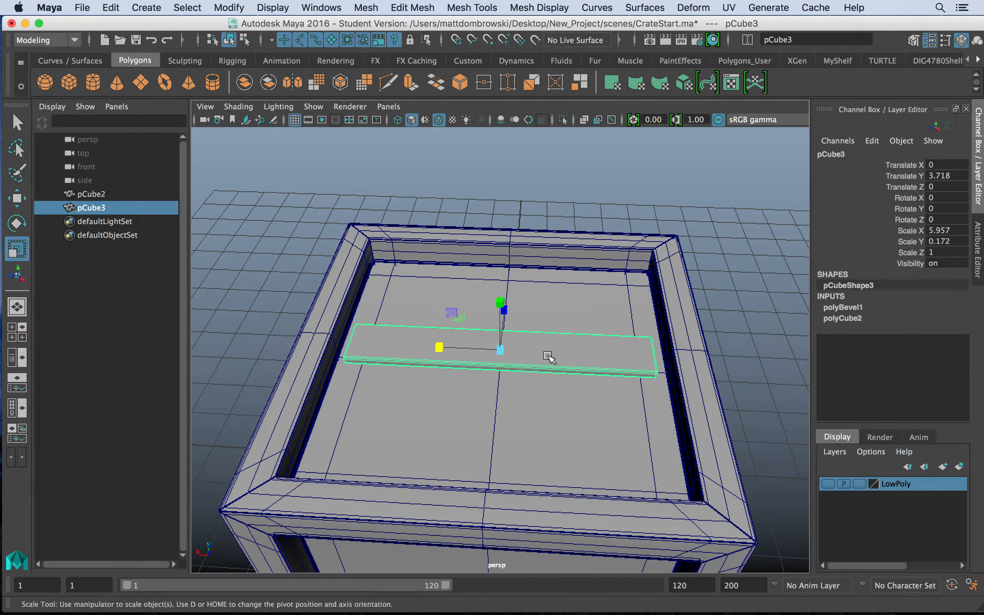
drag(497, 308, 524, 284)
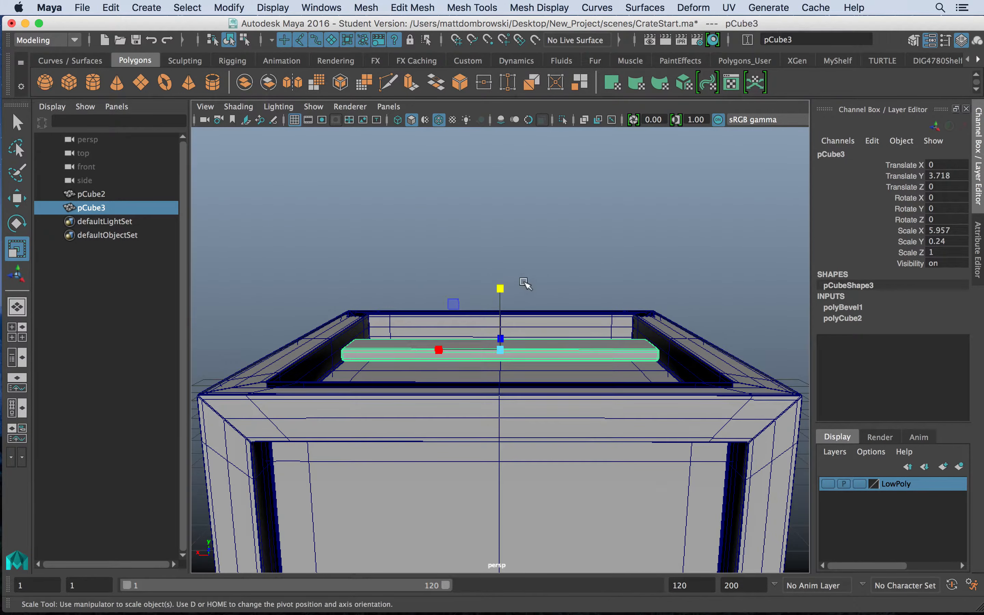
drag(437, 350, 499, 298)
Step: Lower the plank into the crate's top opening to a Translate Y of about 3.581
alt+drag(539, 236, 551, 274)
key(e)
key(w)
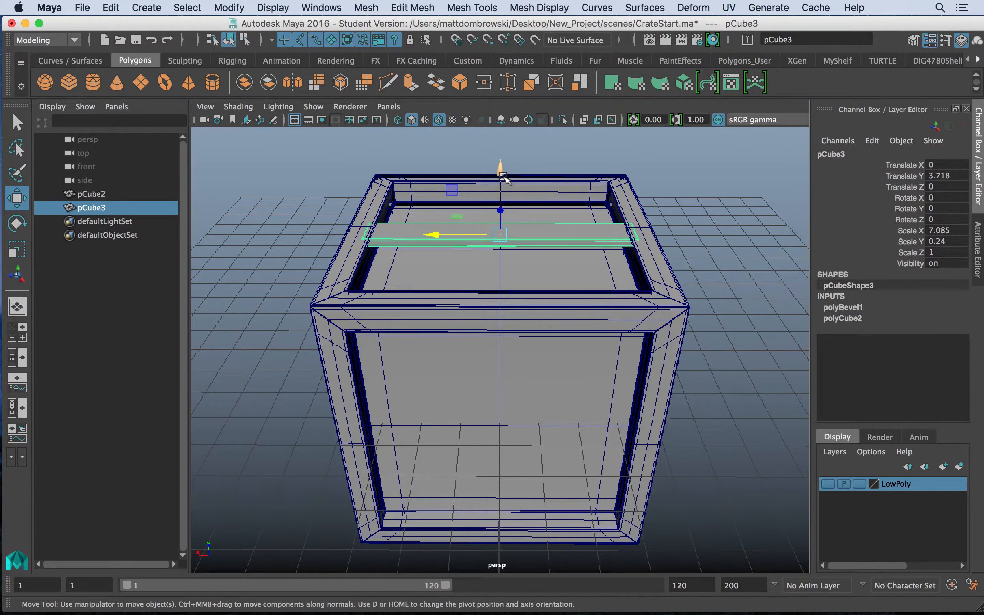
drag(501, 169, 501, 174)
Step: Duplicate the plank twice and space the copies along negative Z, the one next to the center at about -1.312
alt+drag(558, 239, 408, 289)
key(ctrl+d)
drag(567, 320, 513, 322)
key(ctrl+d)
click(465, 356)
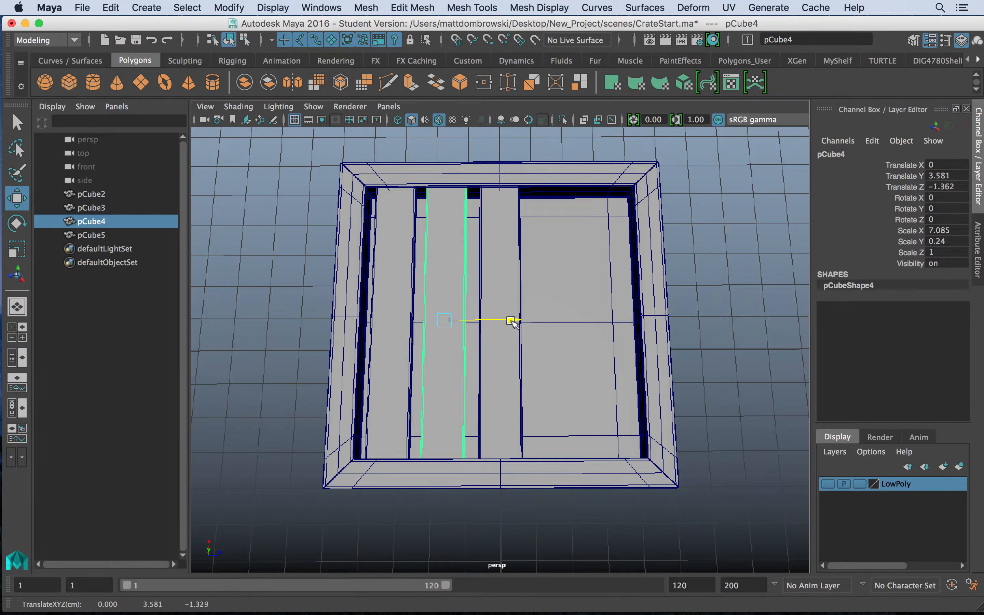
Step: Add two more plank duplicates on the positive Z side, at Translate Z of about 1.313 and 2.544
click(385, 359)
key(ctrl+d)
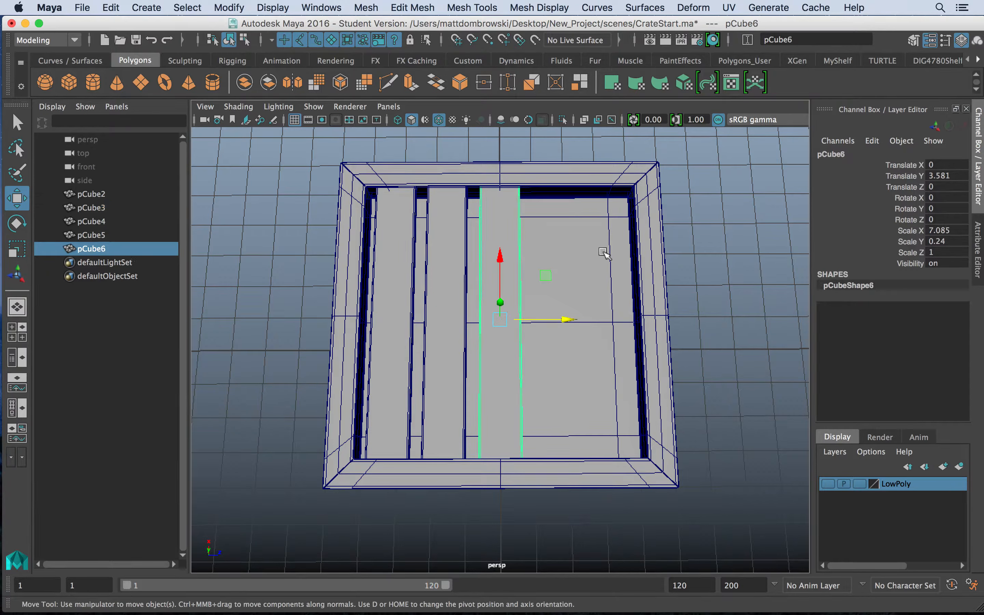
drag(566, 320, 667, 321)
key(ctrl+d)
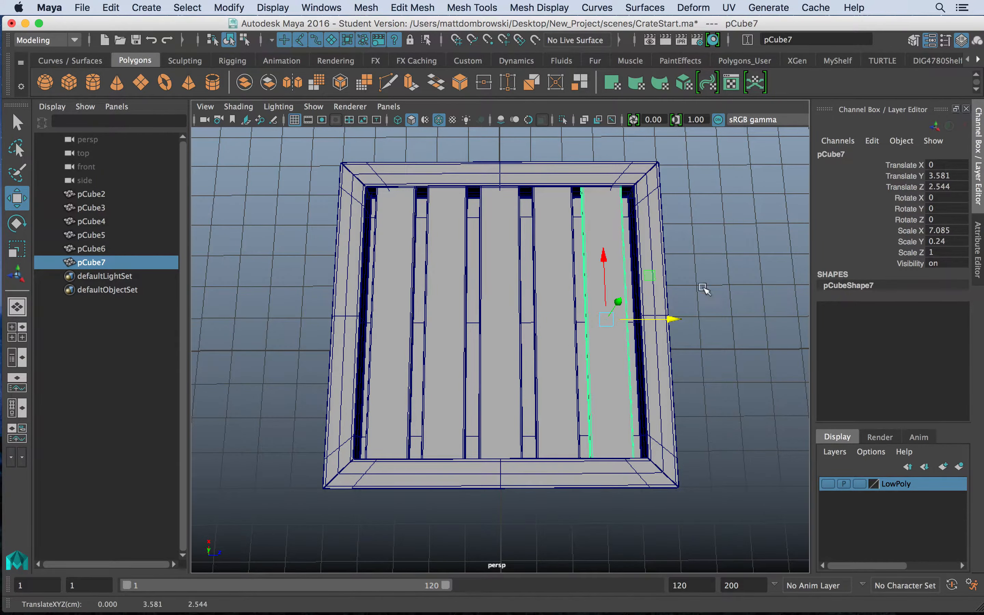
Step: Group the five top planks and center the group's pivot
alt+drag(702, 288, 431, 235)
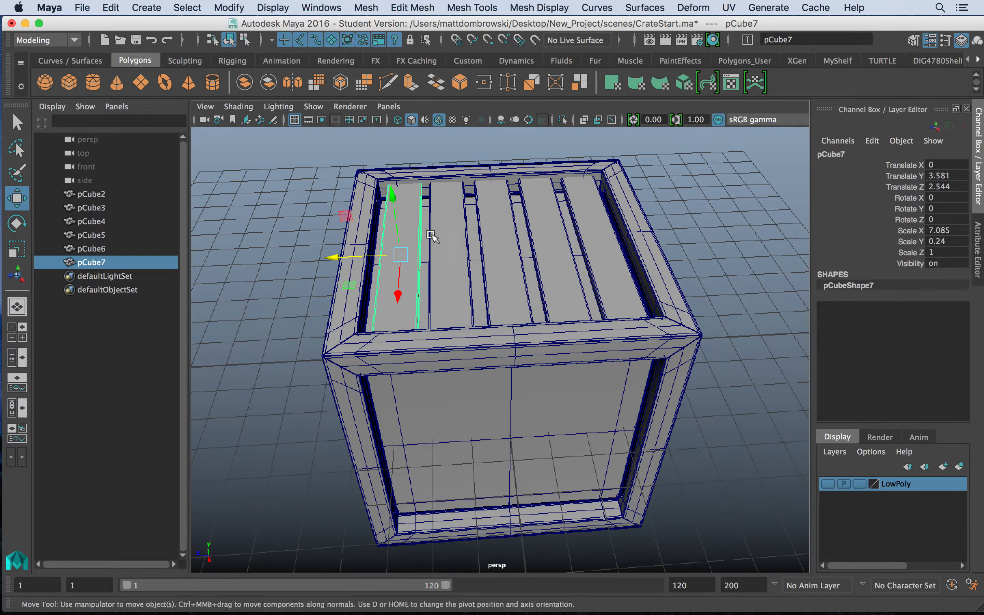
shift+click(463, 227)
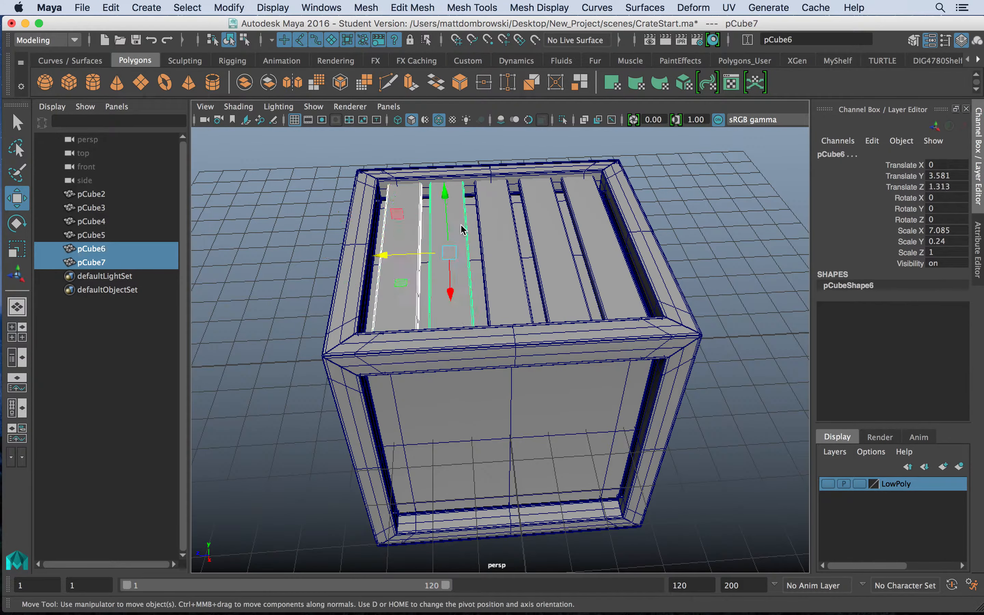
shift+click(493, 224)
shift+click(580, 234)
shift+click(546, 222)
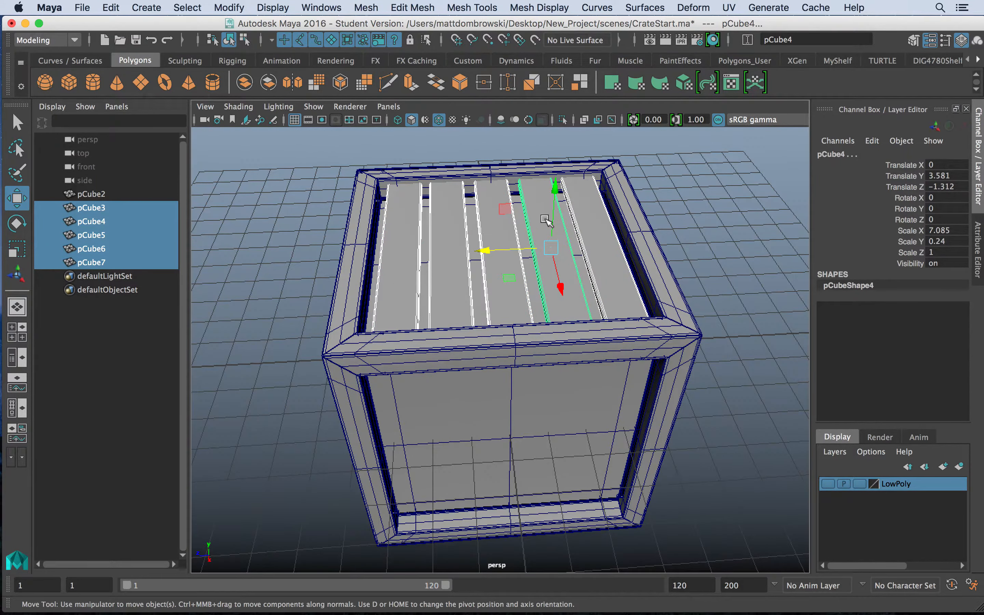
key(ctrl+g)
alt+drag(531, 365, 447, 284)
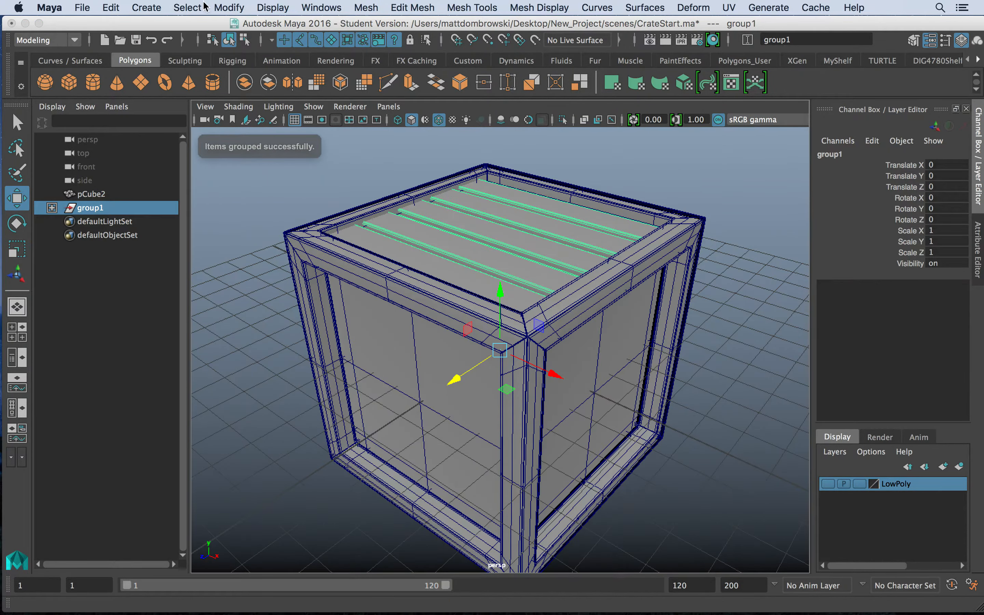
click(228, 7)
click(256, 93)
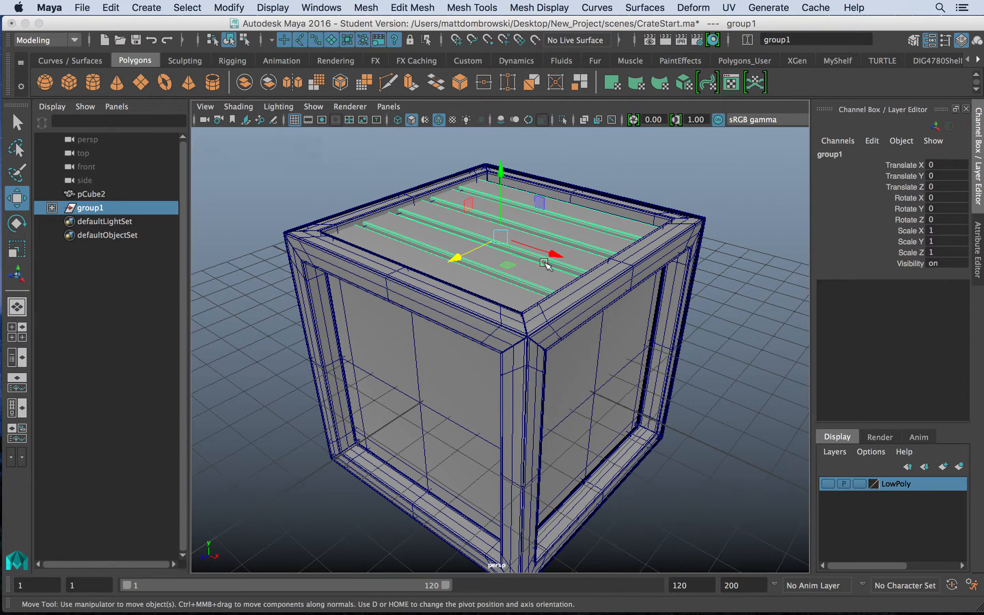
Step: Duplicate the group of top planks
key(e)
key(ctrl+d)
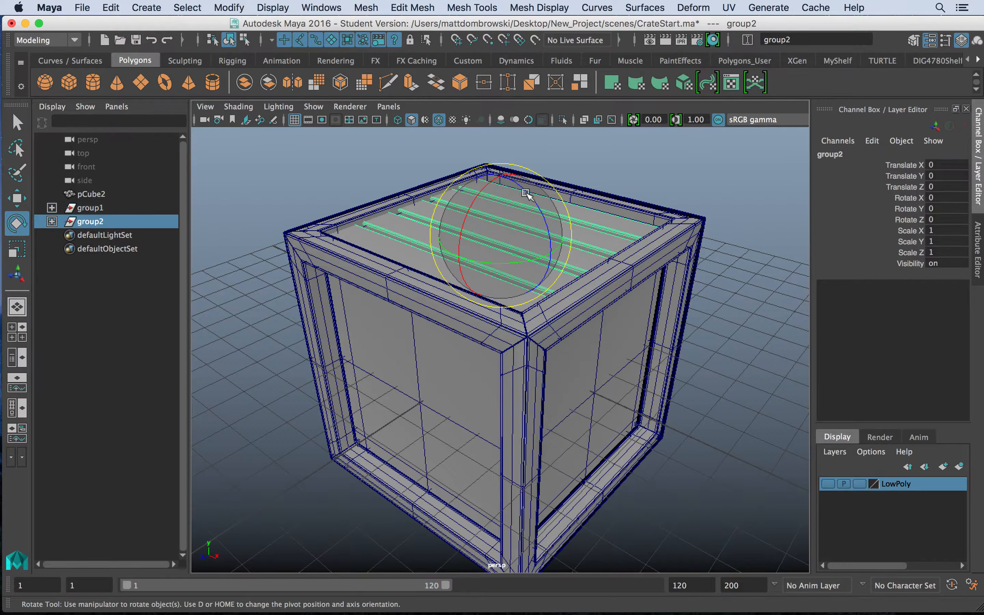
drag(530, 190, 549, 237)
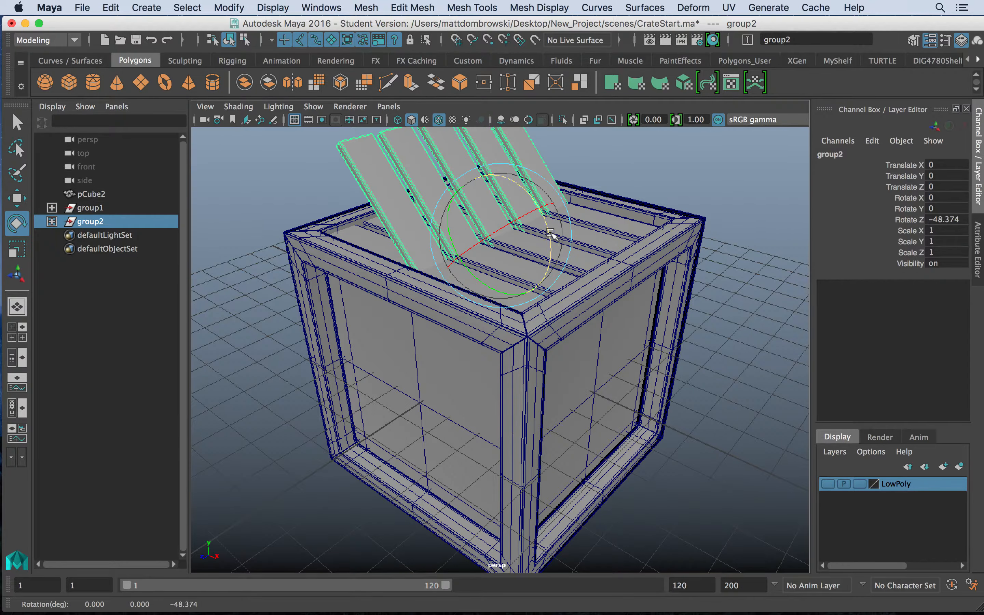
key(ctrl+z)
drag(541, 195, 526, 188)
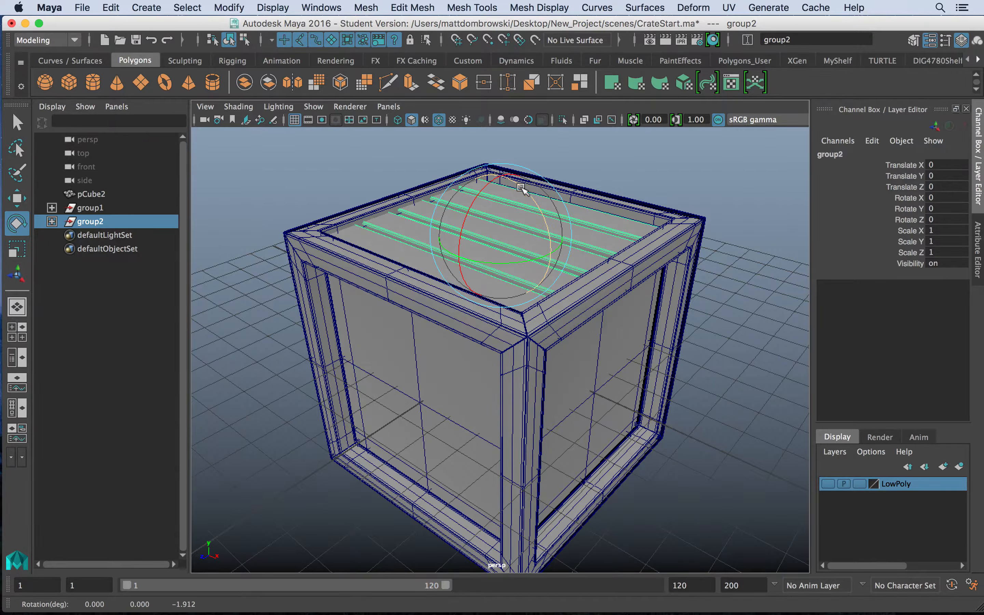
drag(535, 208, 549, 272)
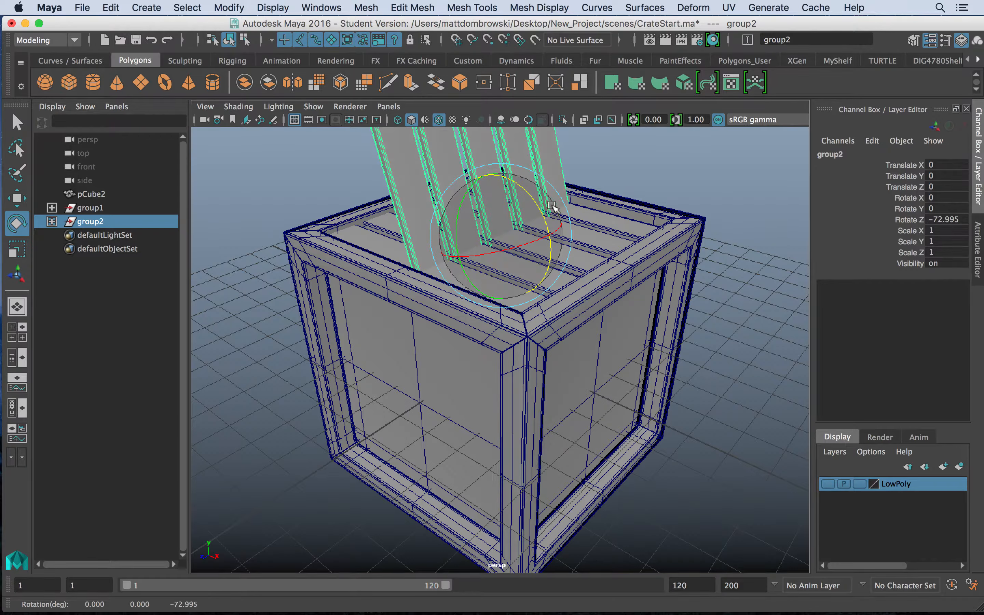
key(ctrl+z)
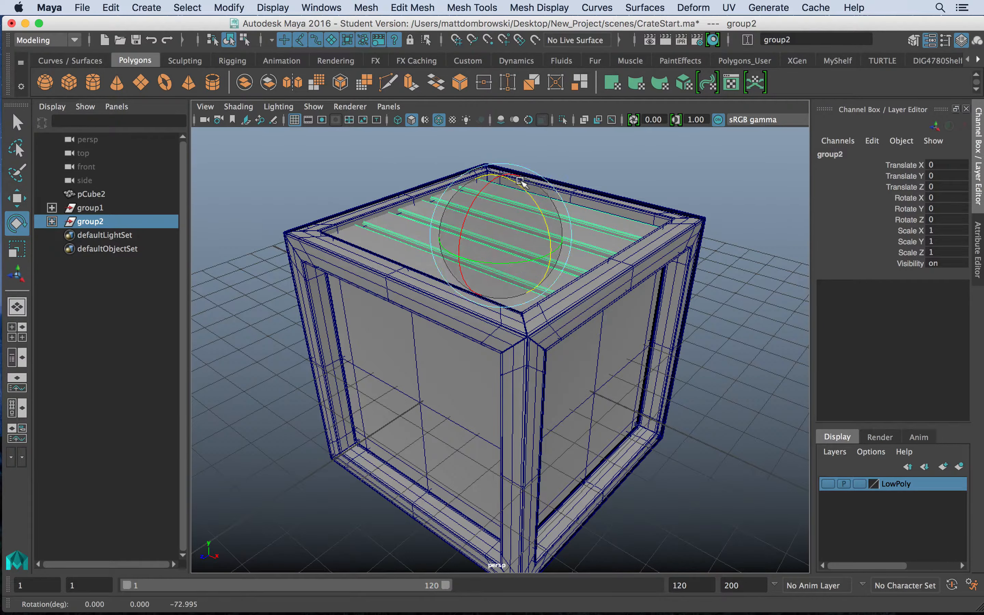
Step: Set the duplicated plank group's Rotate Z to 90 so its planks stand upright
drag(549, 187, 550, 267)
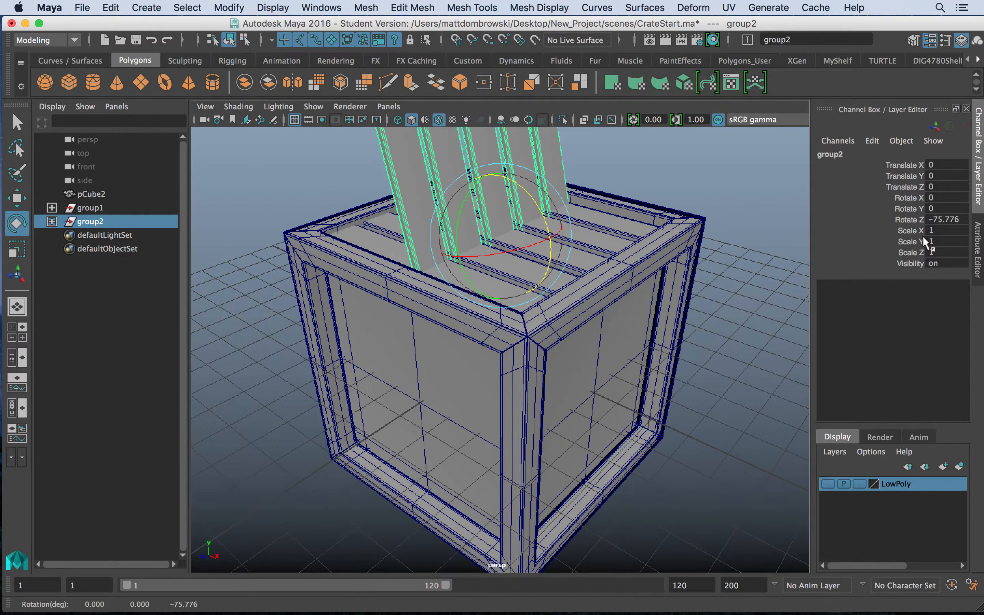
text(90)
key(Return)
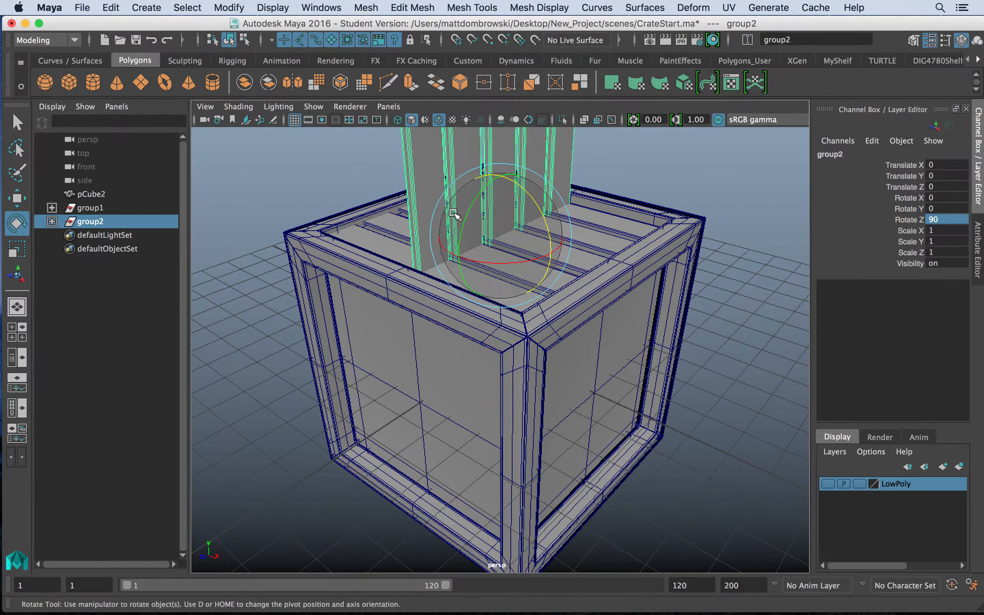
Step: Move the upright plank group into a side opening at about Translate X 3.583, Translate Y -3.442 and Translate Z -0.064
key(w)
drag(504, 174, 509, 295)
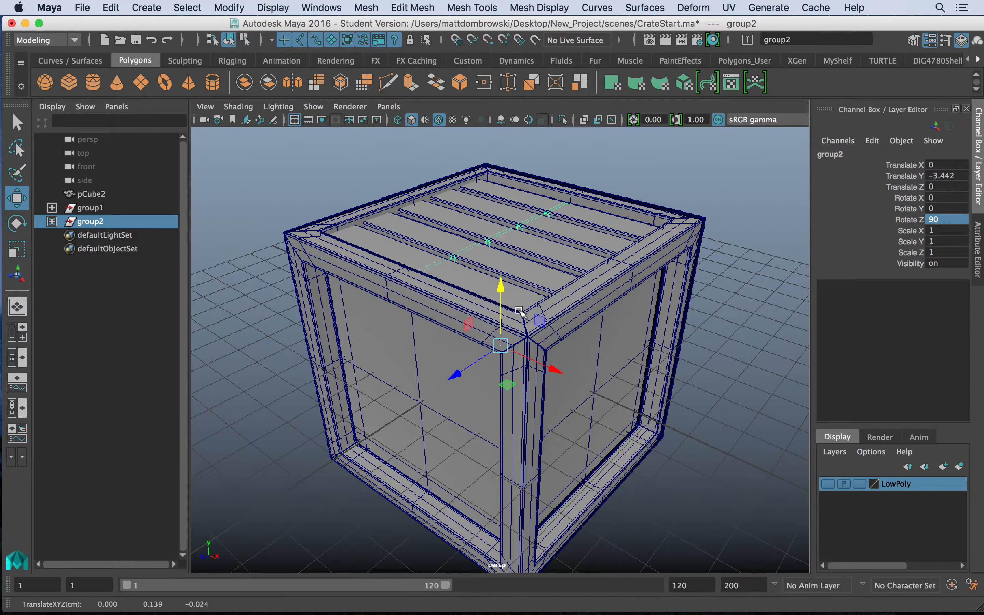
drag(554, 372, 571, 335)
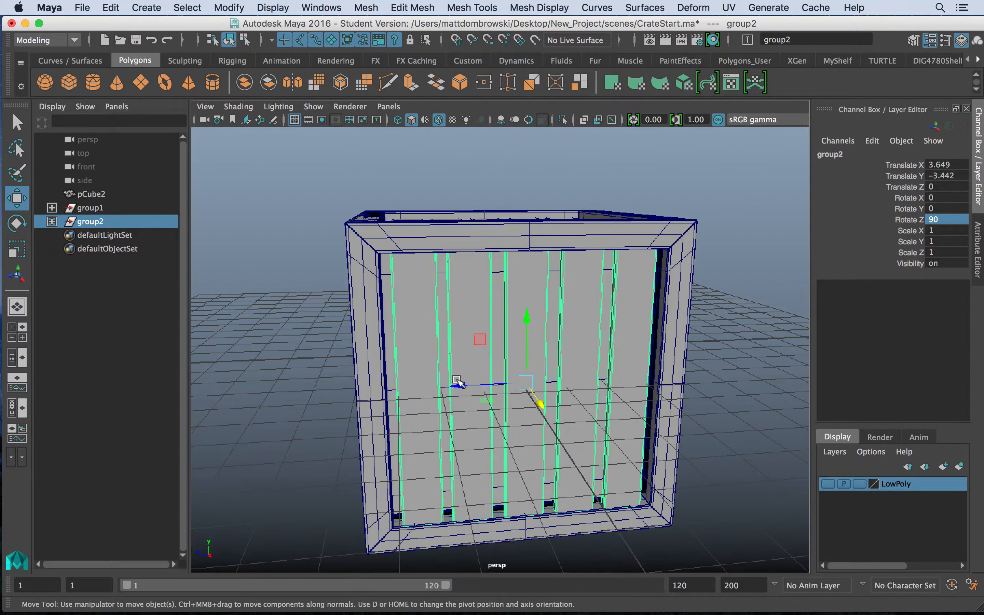
drag(458, 382, 671, 395)
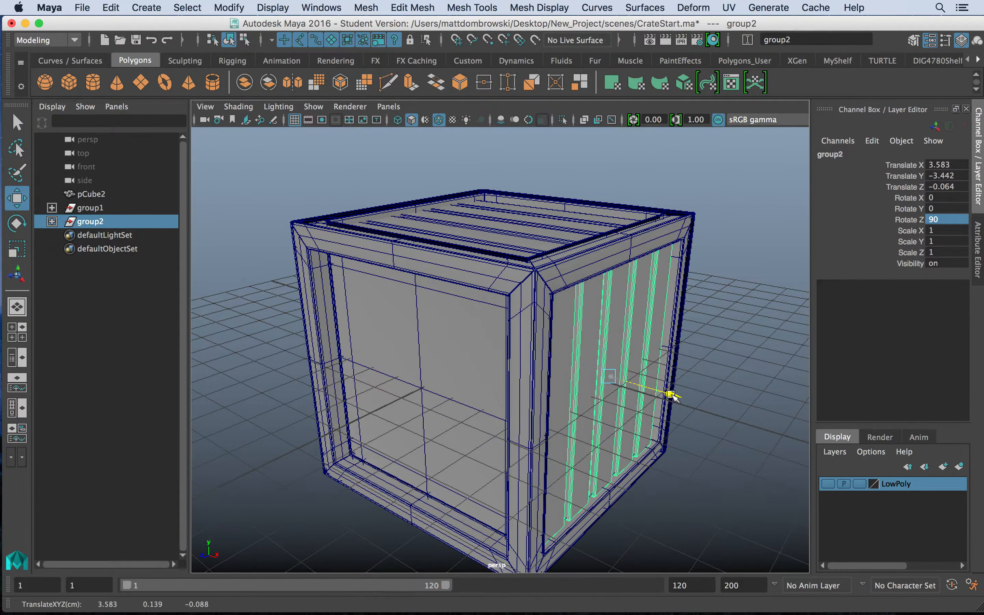
Step: Duplicate the side plank group and move the copy into the opposite opening at a Translate X of about -3.737
alt+drag(549, 375, 190, 364)
key(ctrl+d)
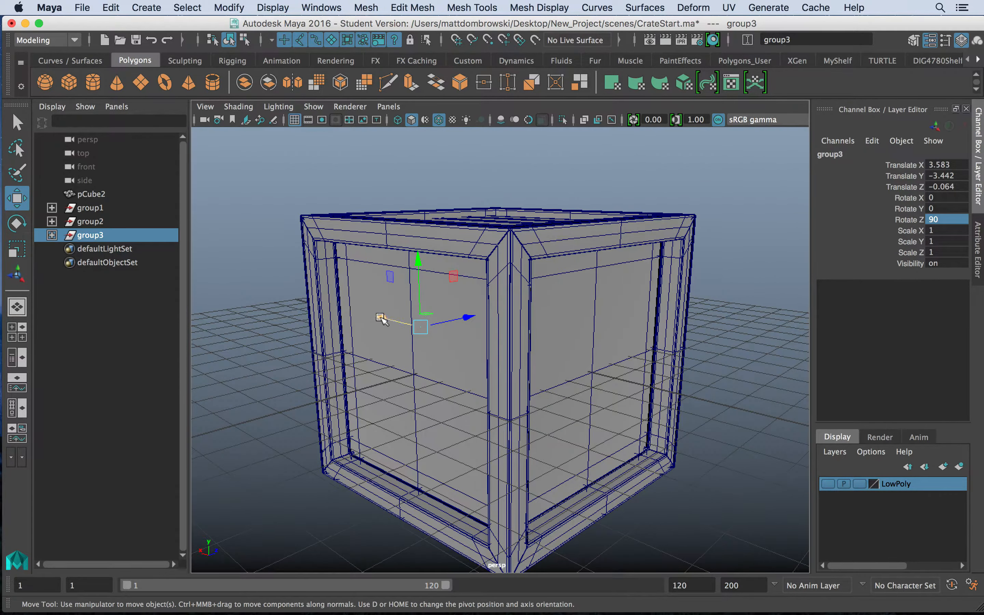
drag(380, 318, 548, 418)
drag(530, 380, 535, 385)
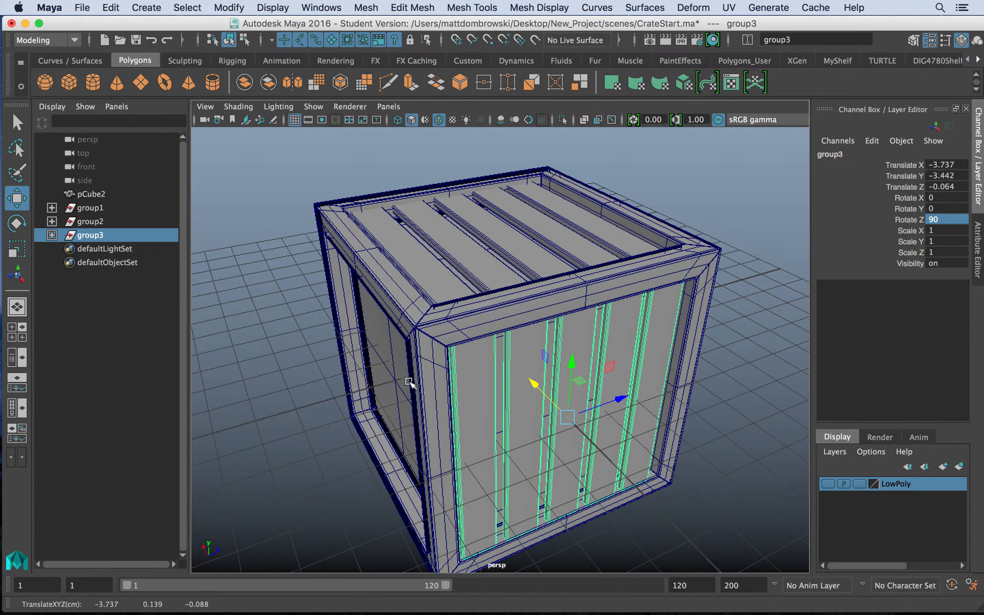
Step: Duplicate the side plank group again and set the copy's Rotate X to 90
alt+drag(409, 383, 445, 373)
key(ctrl+d)
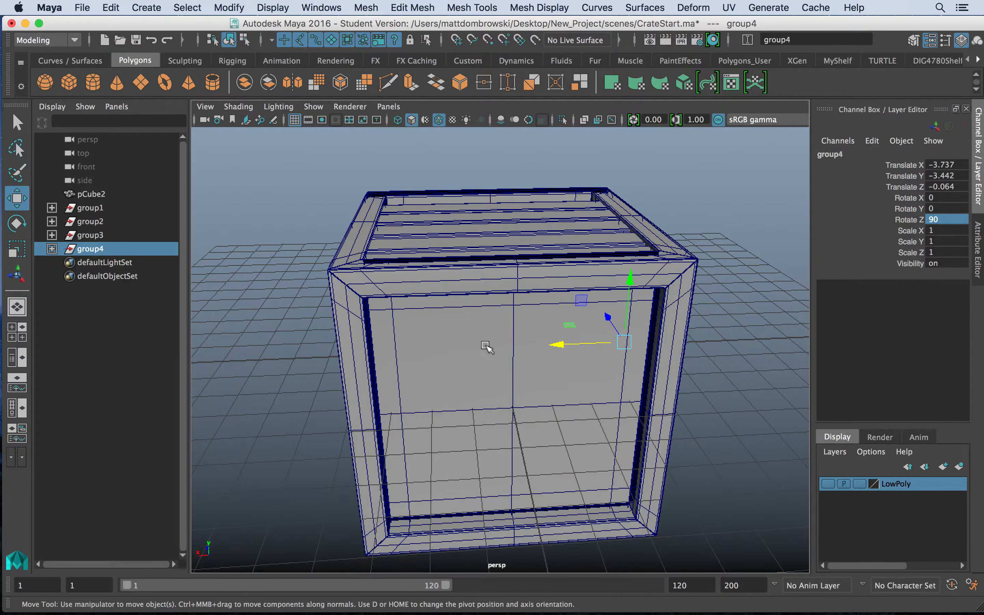
key(e)
drag(613, 372, 597, 368)
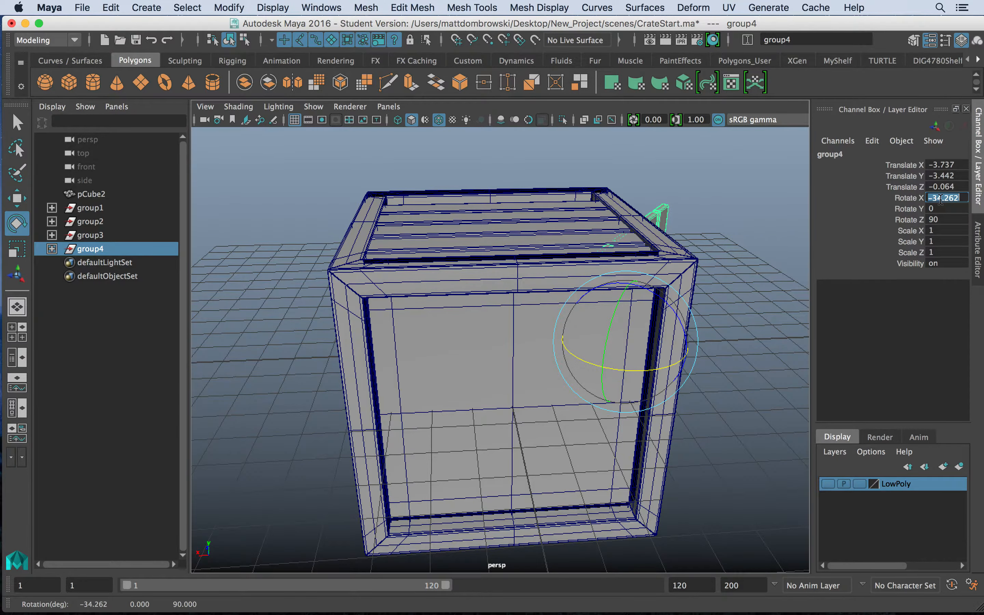
key(Return)
alt+drag(663, 351, 685, 359)
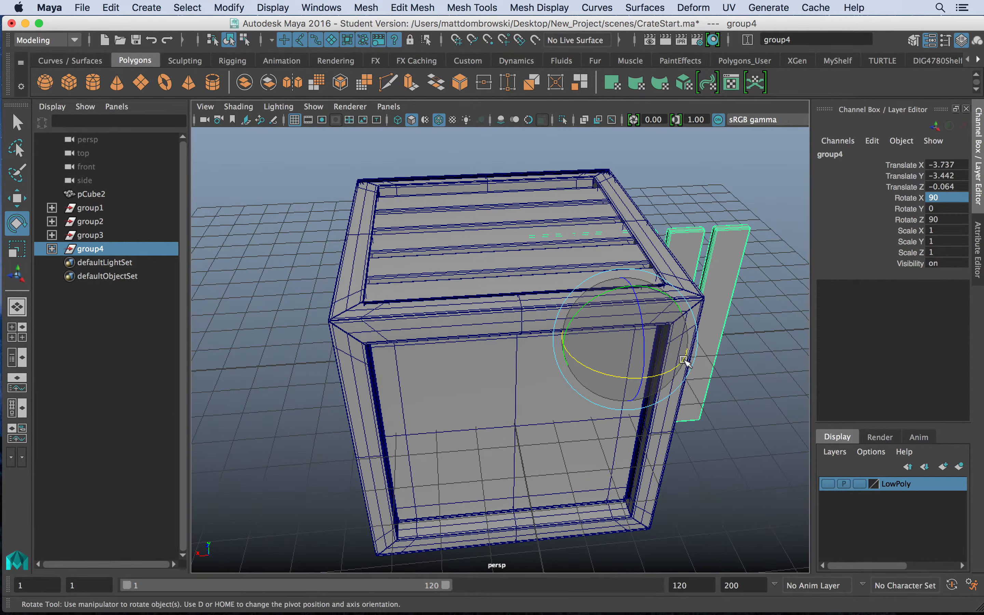
Step: Center the turned plank group at about Translate X -0.116, fit it into an open side and duplicate it for the opposite side
alt+right_drag(684, 358, 617, 346)
key(w)
drag(530, 347, 467, 354)
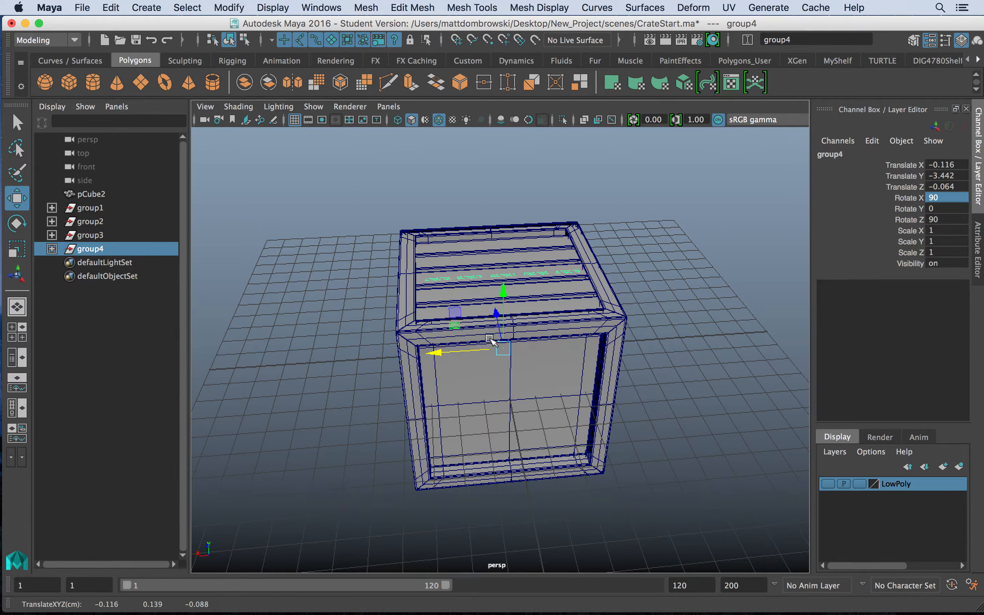
drag(494, 317, 694, 347)
key(ctrl+d)
click(693, 346)
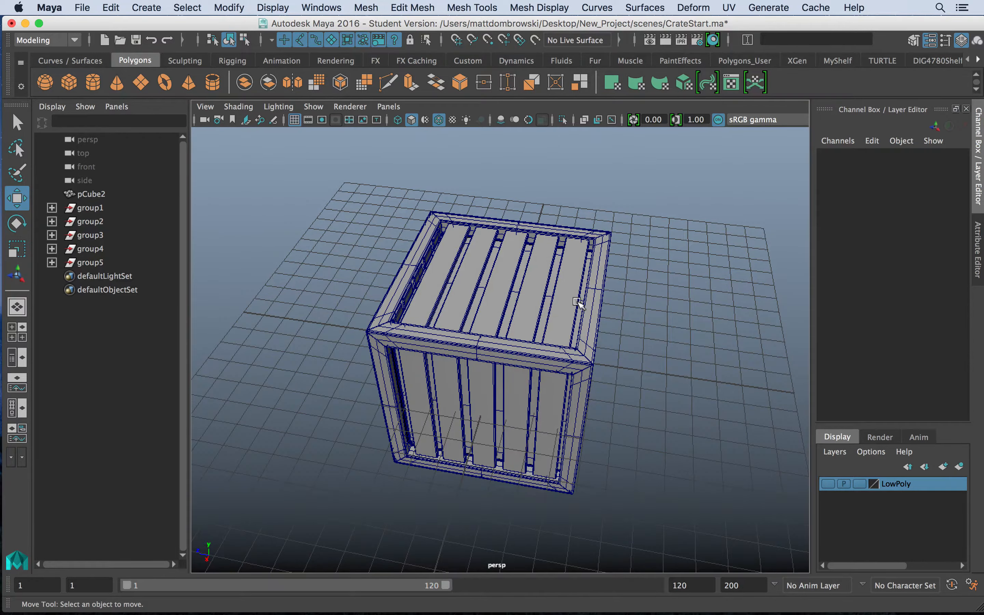
Step: Duplicate the middle top plank and turn the copy diagonally to a Rotate Y of about -47.929
alt+drag(576, 301, 637, 314)
click(488, 271)
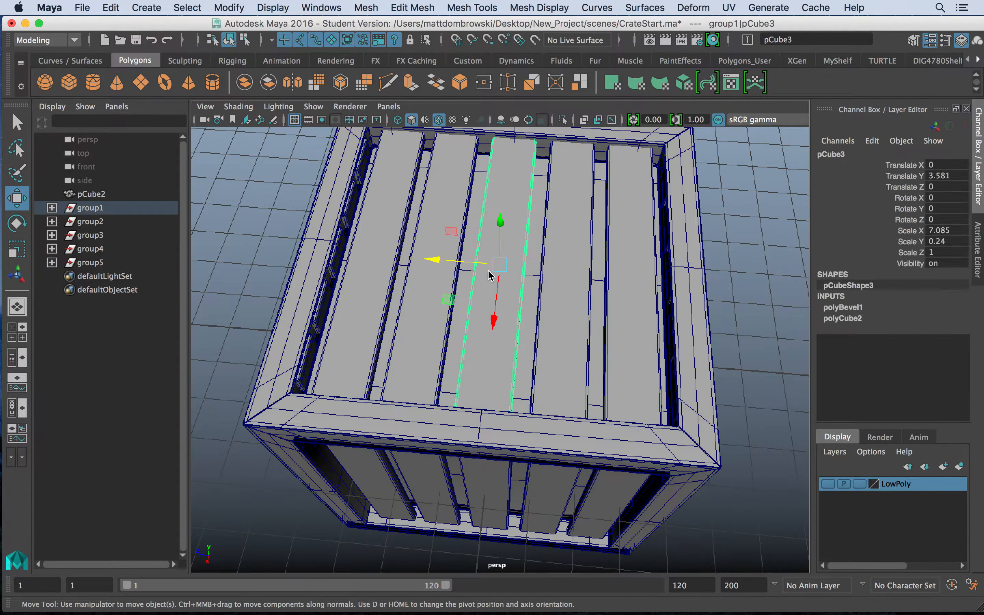
key(ctrl+d)
key(e)
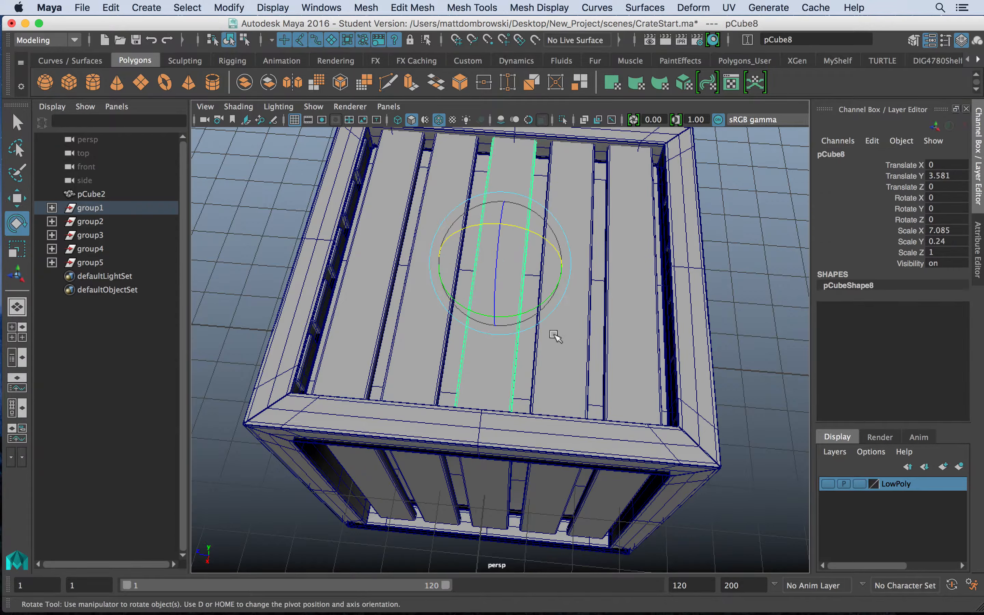
drag(553, 293, 513, 294)
Step: Lengthen the diagonal plank to a Scale X of about 9.64 and raise it to a Translate Y of about 3.643
key(r)
drag(449, 295, 431, 305)
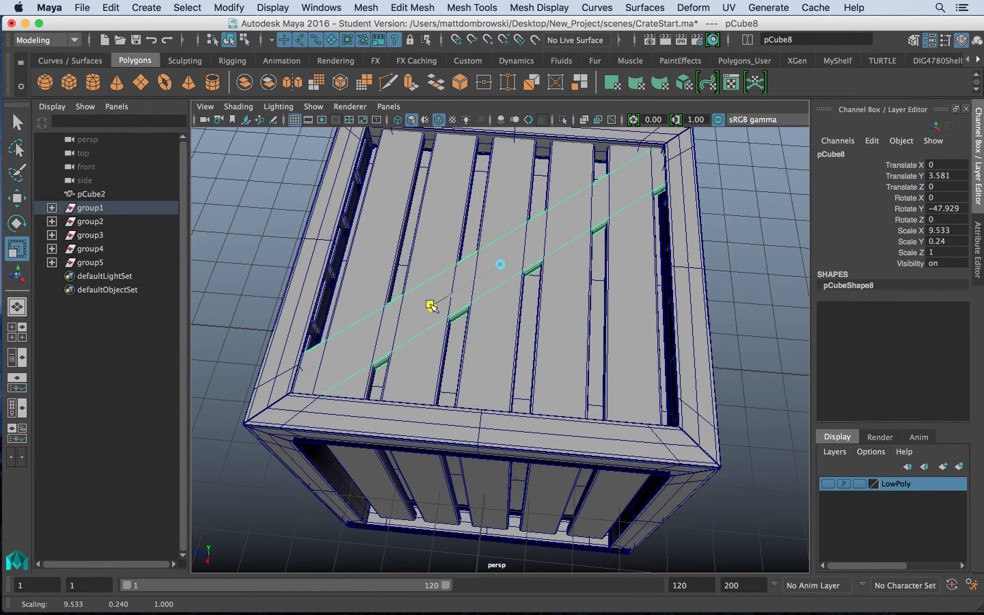
scroll(481, 263, down, 4)
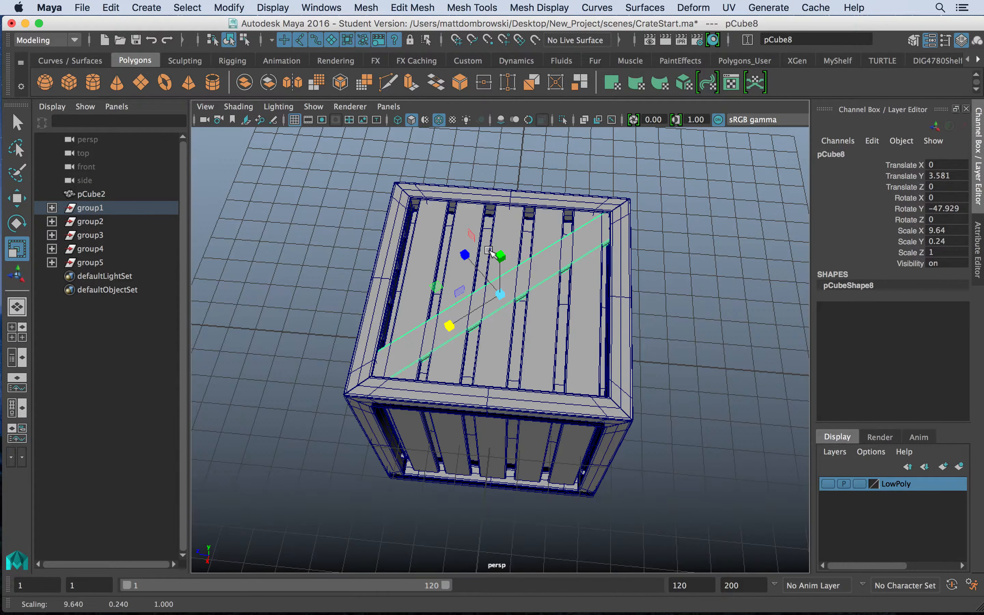
key(w)
drag(500, 254, 500, 255)
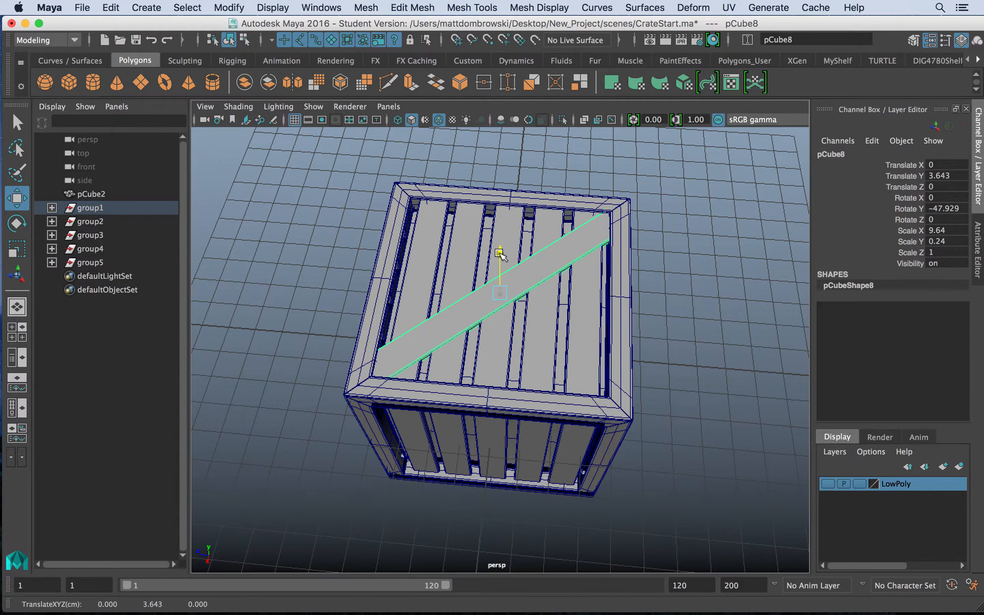
Step: Raise the diagonal plank to a Translate Y of about 3.747 and thin it to a Scale Y of about 0.205
click(712, 269)
alt+drag(713, 269, 509, 258)
click(509, 258)
drag(505, 212, 544, 250)
key(r)
key(w)
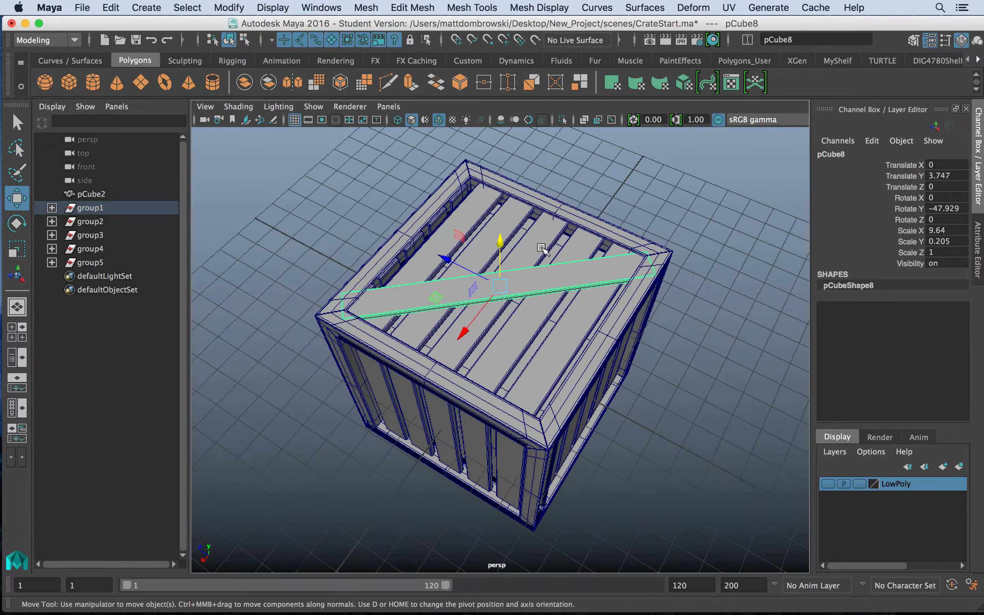
Step: Lower the diagonal plank to a Translate Y of about 3.62 and shorten it to a Scale X of about 9.25
click(700, 201)
alt+drag(699, 201, 496, 256)
click(502, 235)
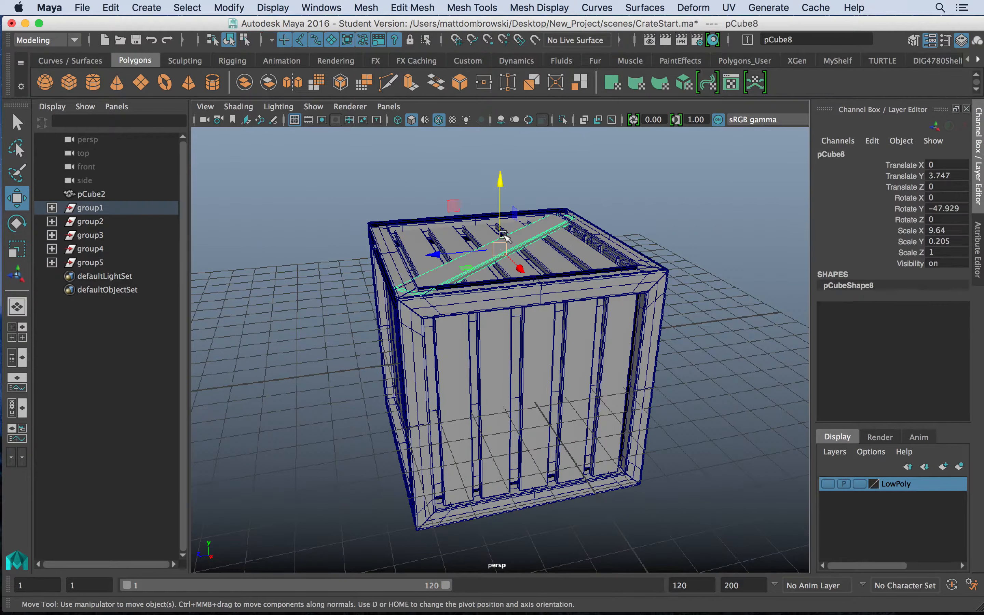
drag(500, 183, 500, 188)
alt+drag(501, 188, 625, 260)
key(r)
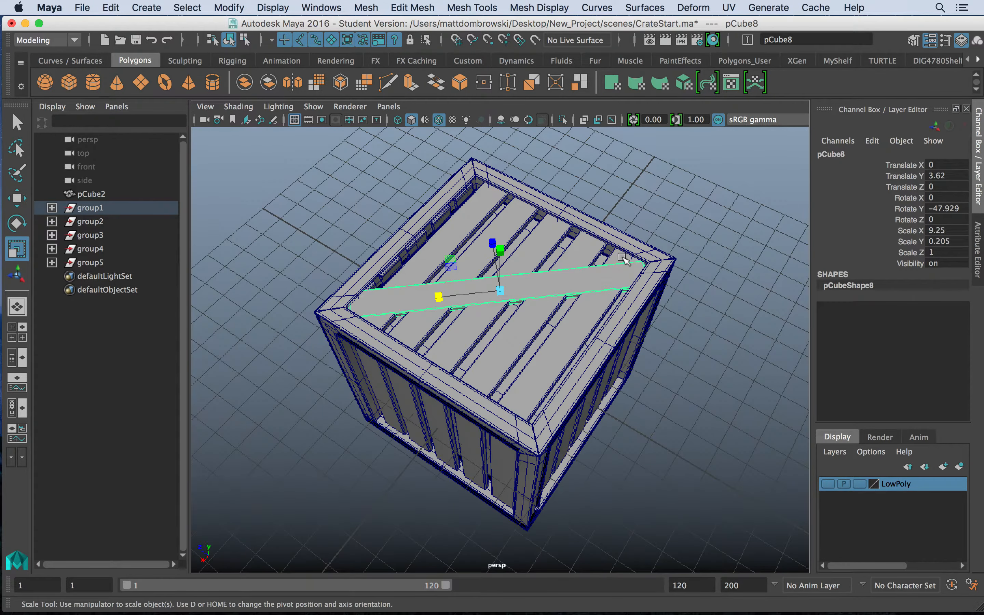
Step: Shift the vertices at both ends of the diagonal plank along X to fit them into the frame corners, and return to object mode
right_click(624, 261)
right_click(624, 266)
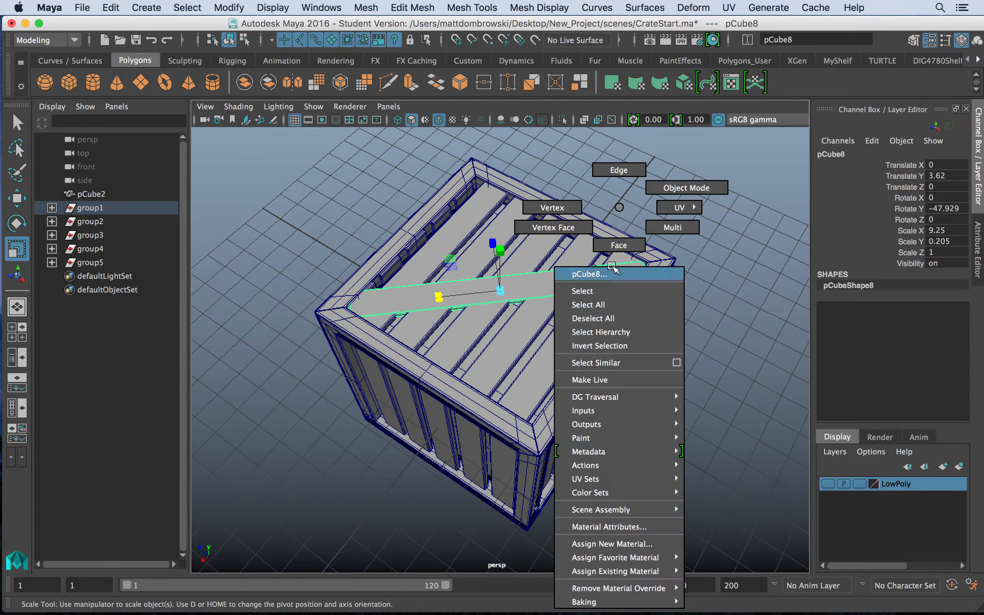
click(627, 245)
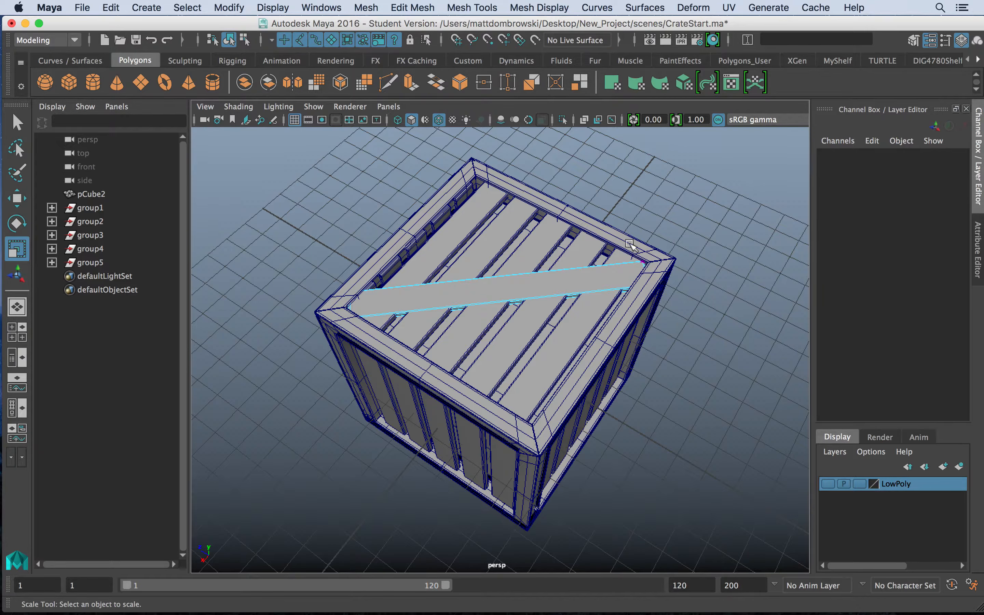
drag(629, 245, 691, 352)
key(w)
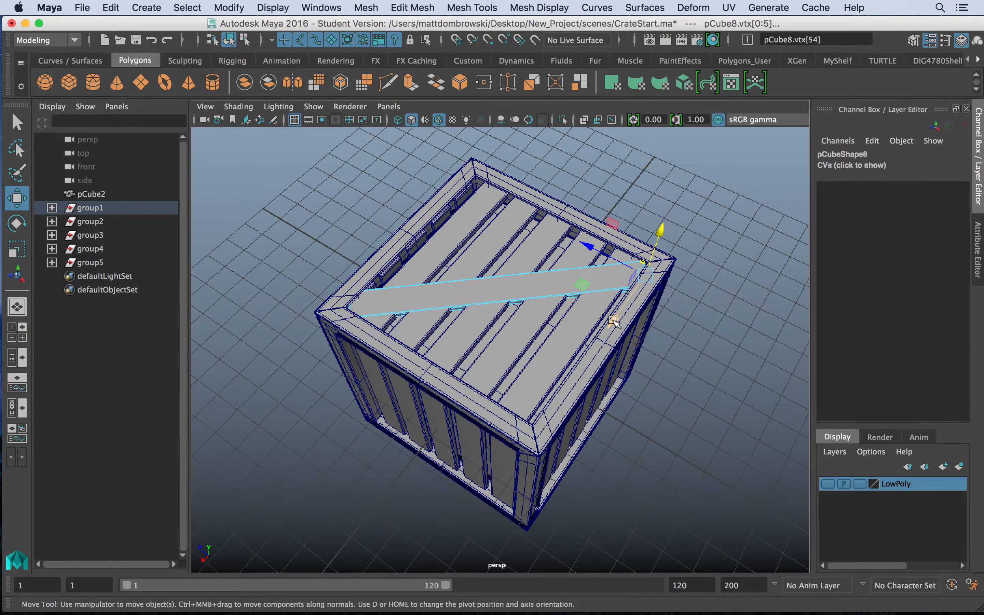
drag(613, 321, 618, 318)
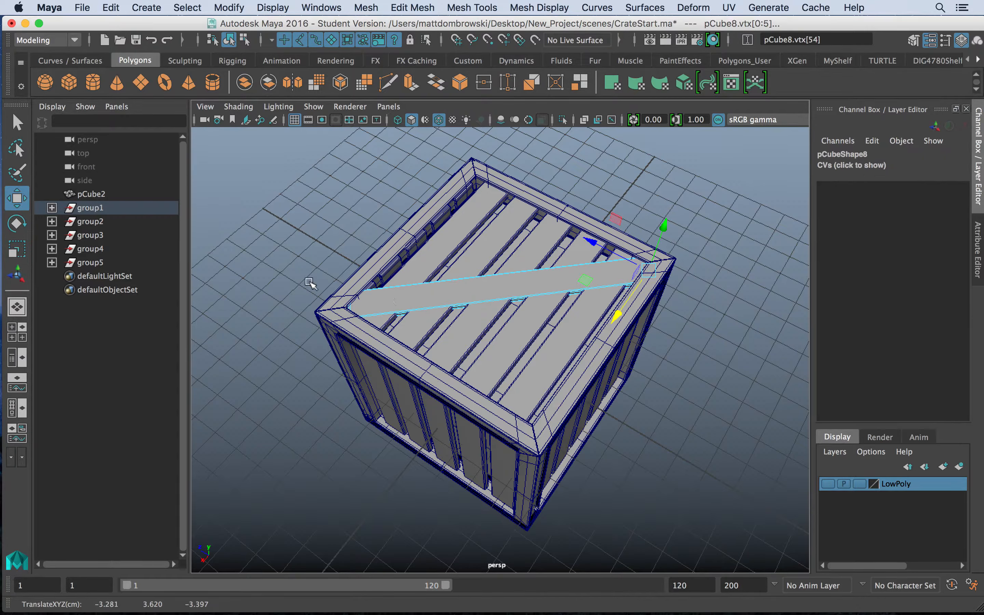
drag(310, 284, 389, 346)
drag(322, 332, 316, 338)
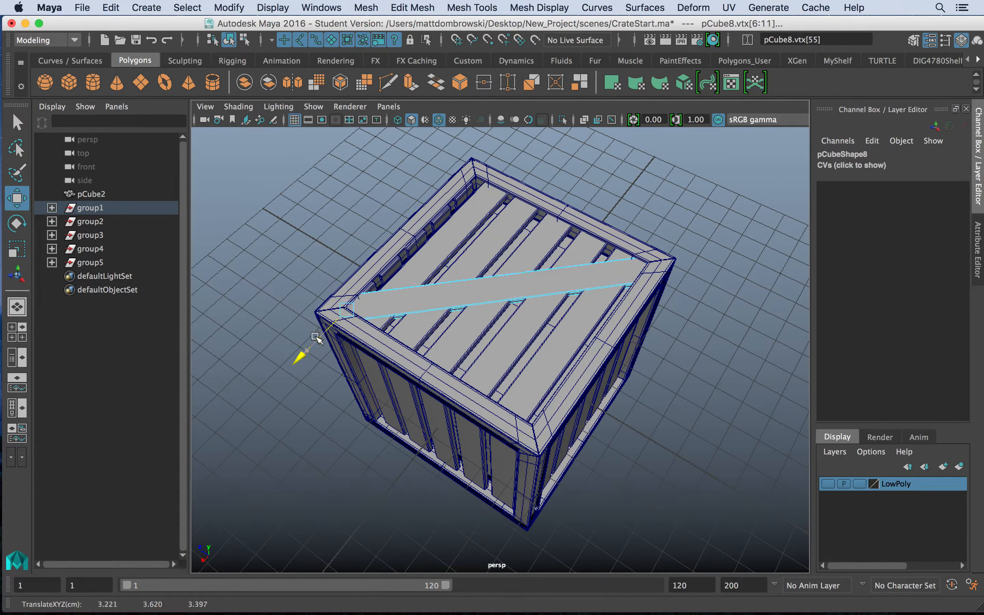
right_drag(449, 289, 513, 190)
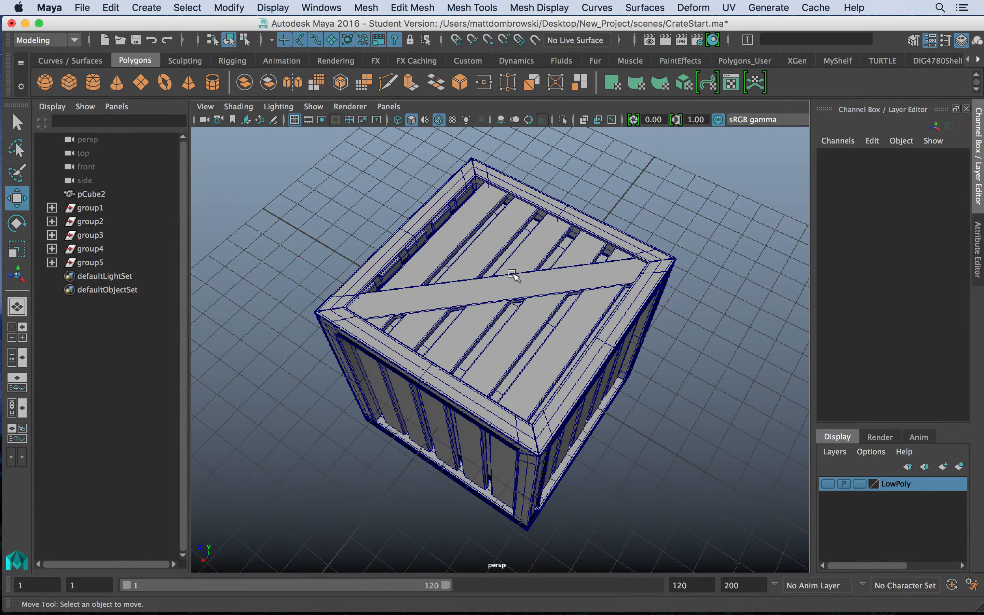
Step: Select the diagonal plank and fine-tune its height above the crate's top planks
click(517, 277)
click(672, 221)
alt+drag(564, 328, 499, 254)
click(500, 253)
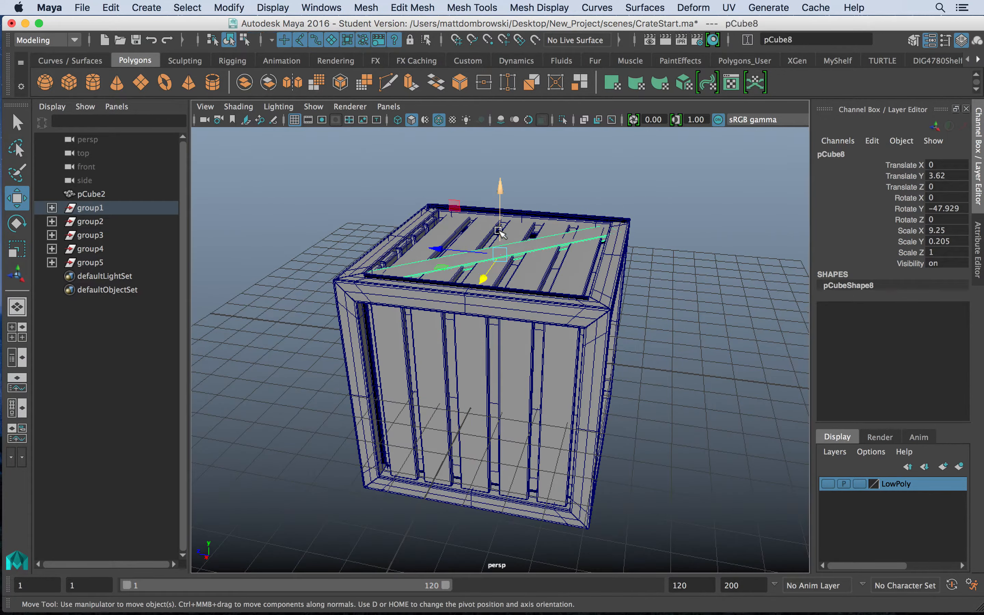
drag(497, 215, 516, 262)
click(690, 377)
alt+drag(633, 385, 541, 329)
right_drag(538, 272, 610, 180)
Step: Create a polygon sphere at the origin inside the crate
alt+drag(673, 272, 810, 314)
alt+drag(520, 433, 542, 335)
alt+right_drag(543, 335, 644, 383)
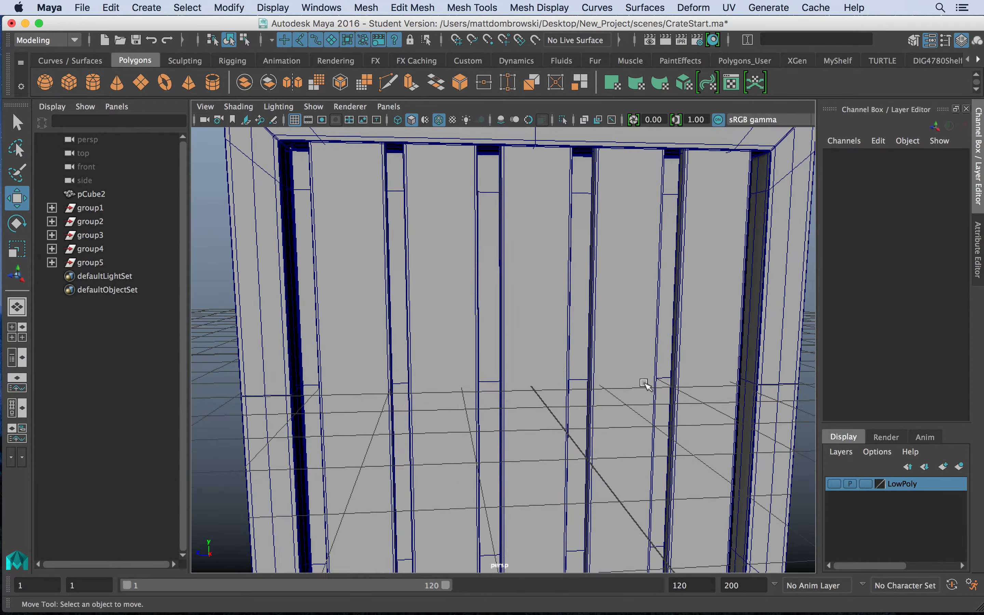
alt+right_drag(427, 240, 415, 222)
alt+middle_drag(414, 222, 498, 331)
alt+right_drag(498, 332, 589, 351)
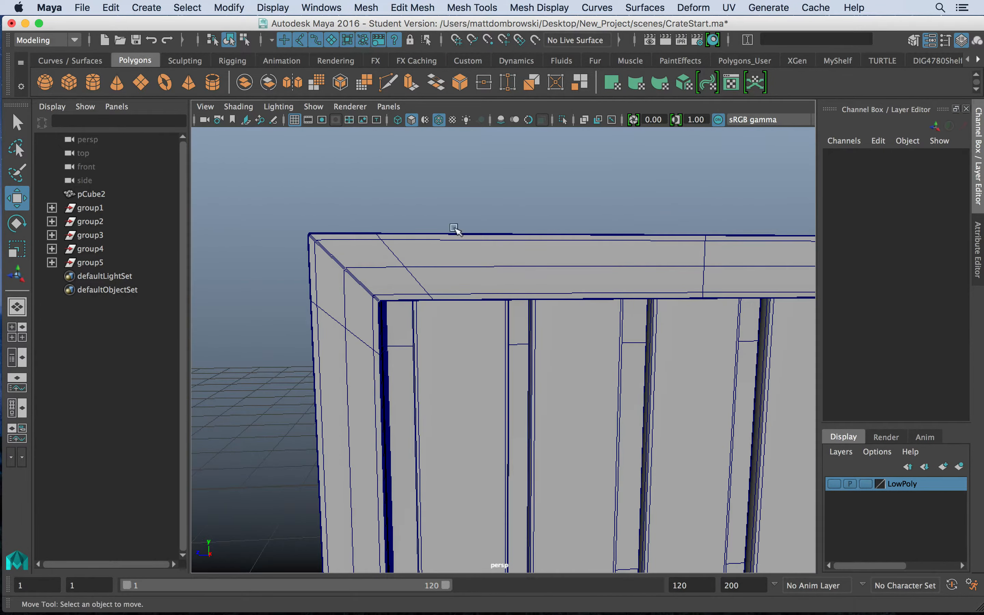
click(46, 83)
alt+middle_drag(526, 419, 490, 334)
alt+right_drag(490, 335, 561, 409)
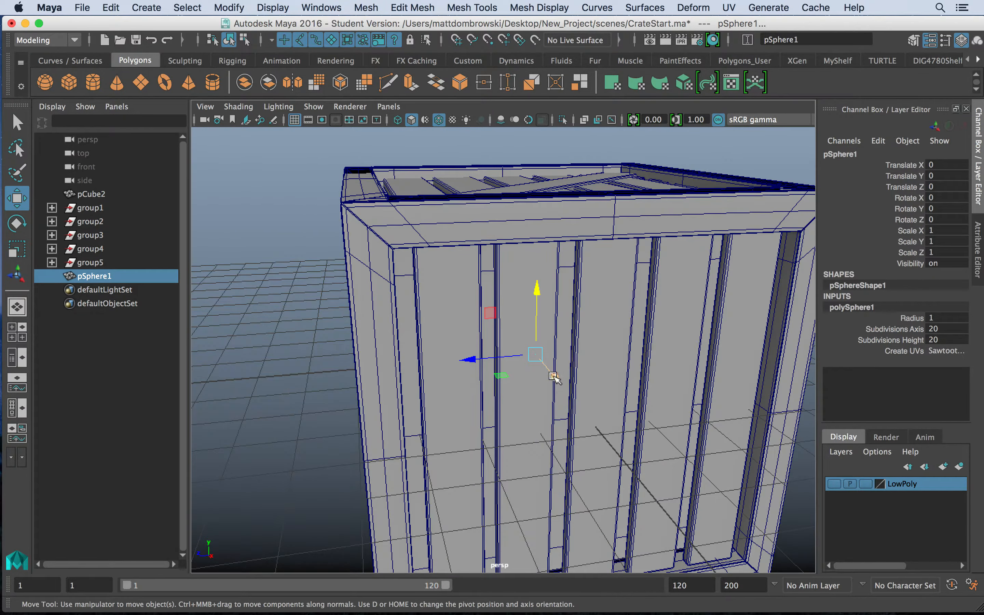
Step: Move the sphere out along Z to about 6.84, in front of the crate, and delete the faces of its lower half
drag(553, 377, 554, 377)
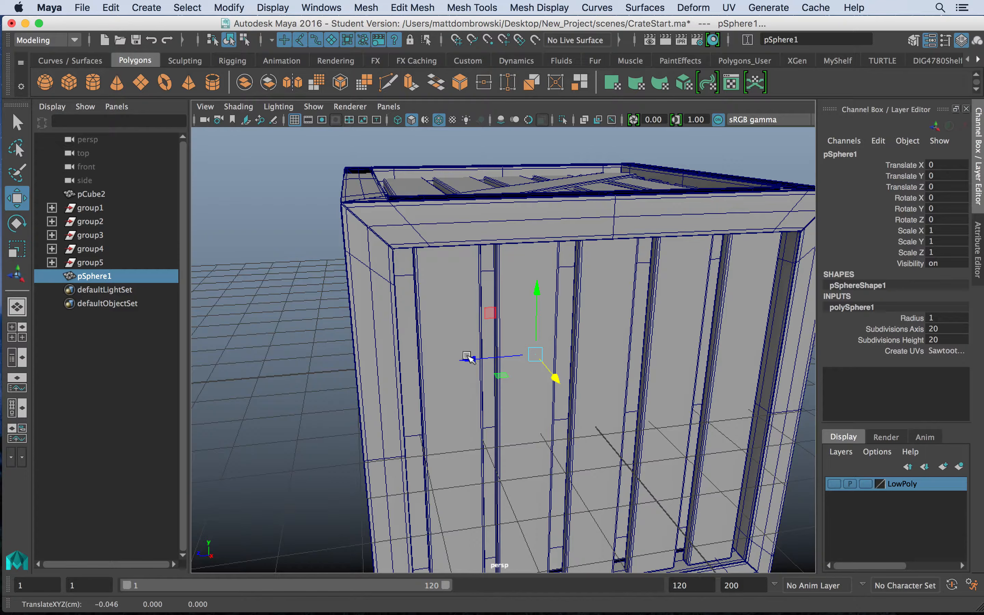
drag(3, 383, 131, 360)
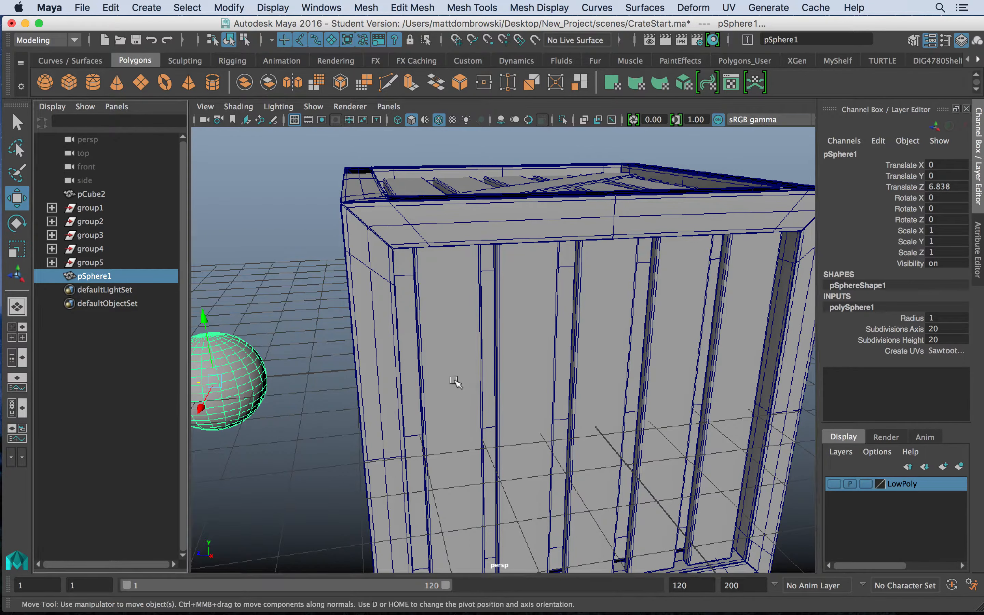
key(f)
alt+drag(545, 384, 522, 358)
right_drag(461, 347, 439, 258)
drag(370, 358, 874, 436)
key(Delete)
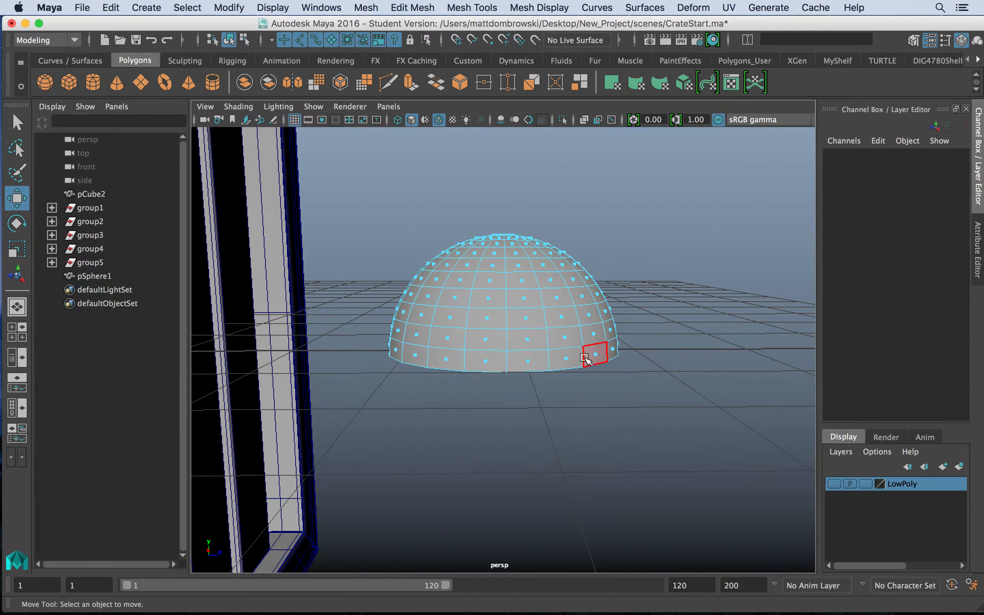
right_drag(536, 207, 596, 187)
Step: Set the half-sphere's Rotate X to 90 so its dome faces away from the crate's side
alt+drag(667, 439, 397, 268)
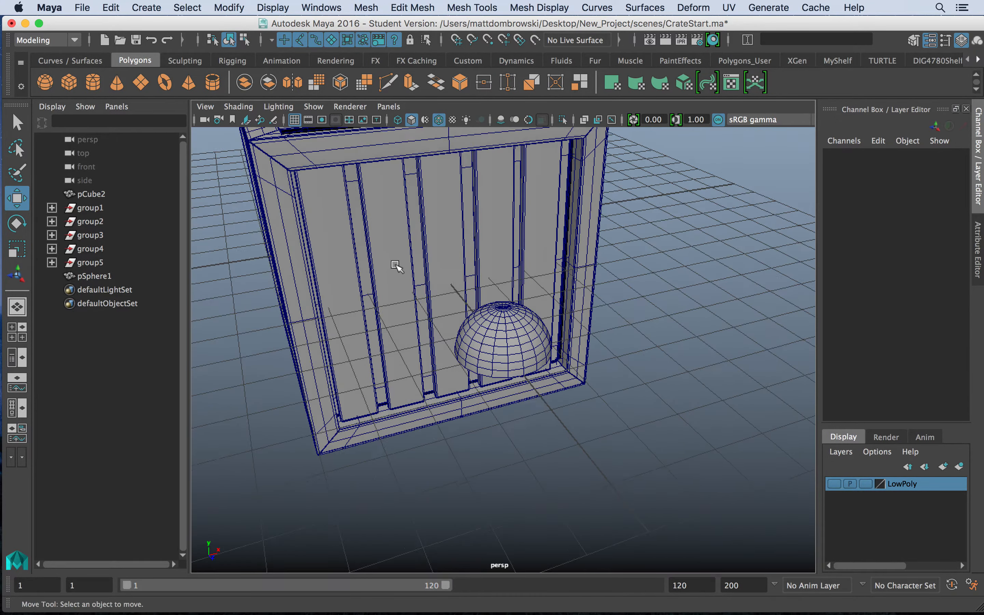
click(397, 268)
click(513, 352)
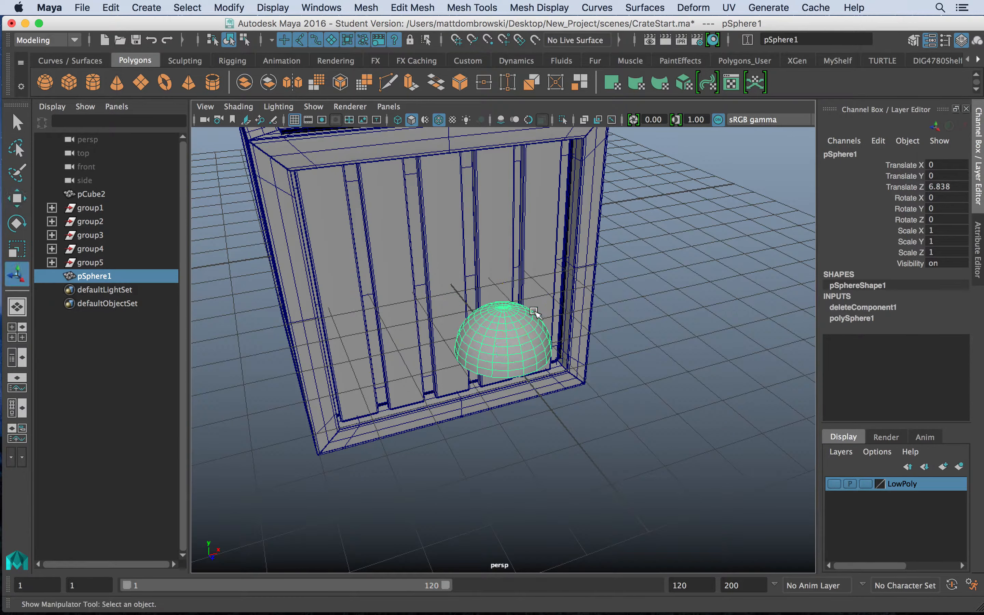
key(r)
key(e)
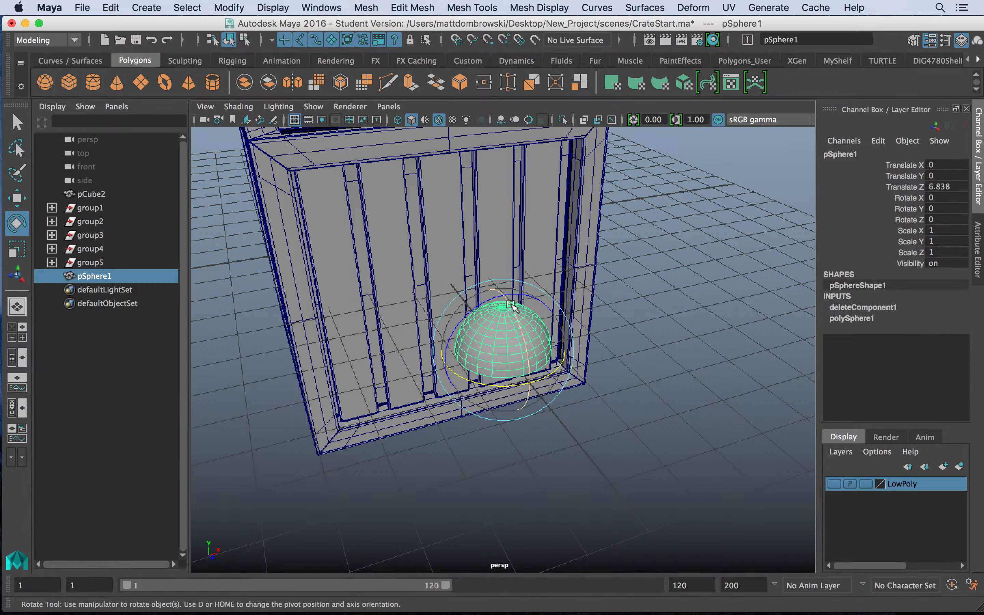
drag(510, 304, 534, 358)
click(945, 198)
text(0)
key(Return)
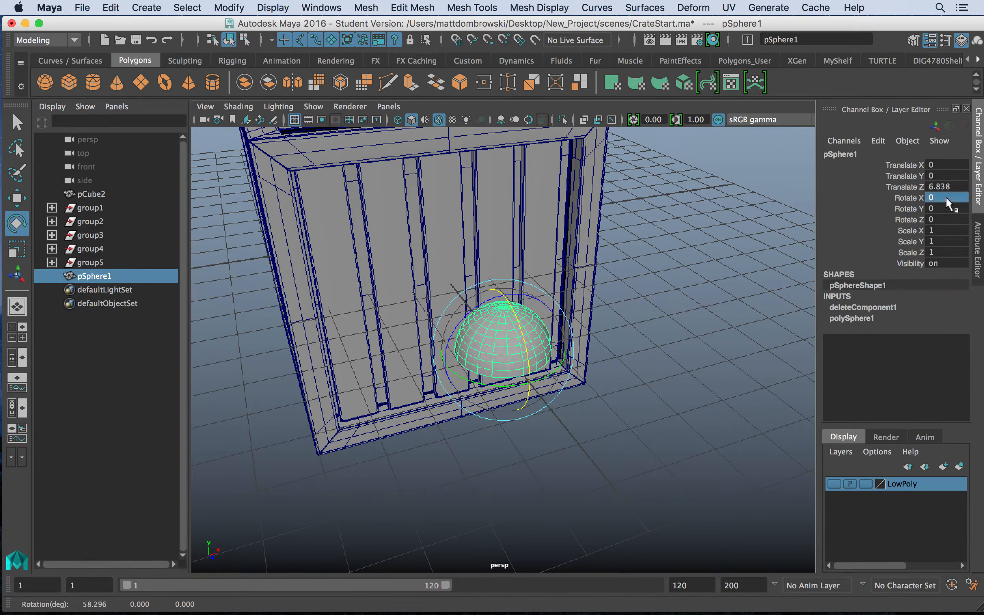
key(Return)
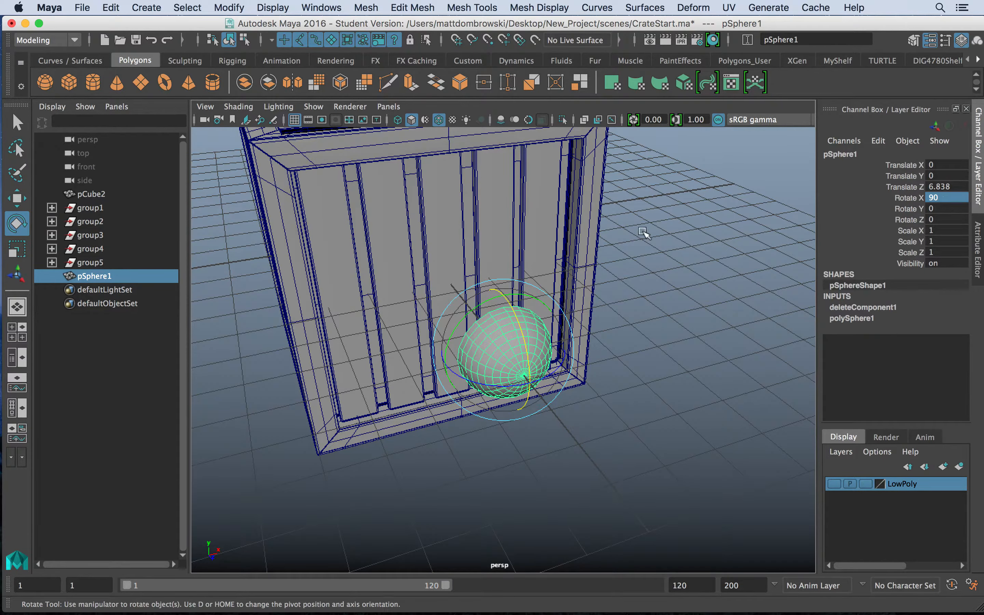
Step: Push the half-sphere back to a Translate Z of about 3.31 and scale it uniformly to about 0.3
alt+middle_drag(643, 231, 627, 403)
scroll(627, 403, up, 2)
key(w)
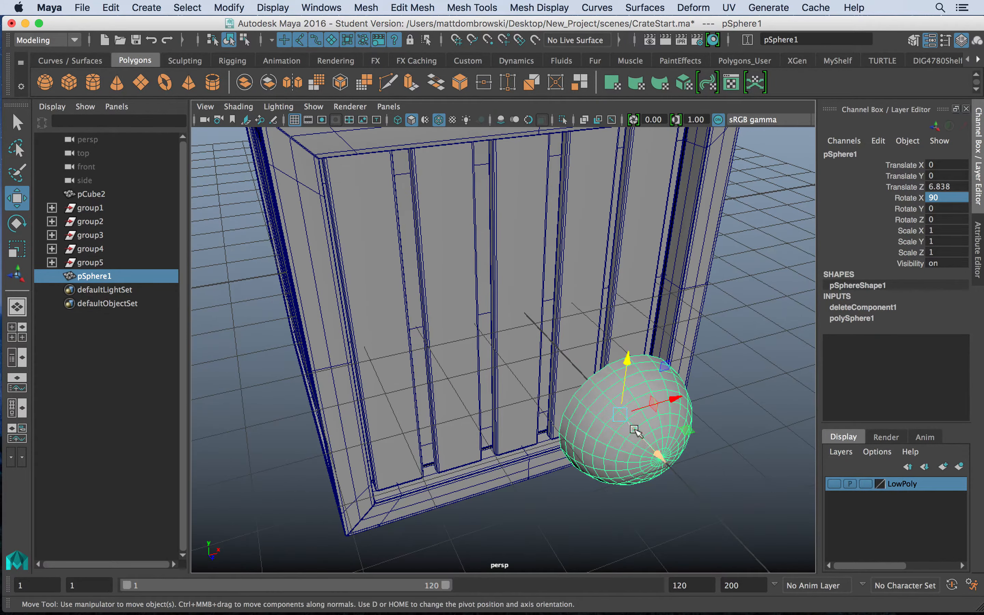
drag(652, 455, 452, 284)
key(r)
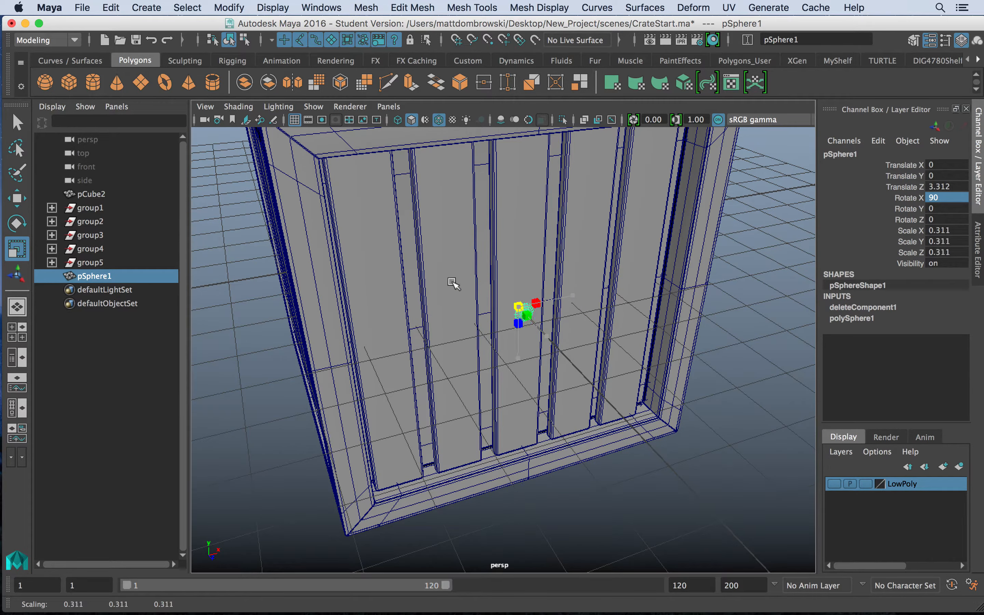
Step: Raise the half-sphere along the middle plank to a Translate Y of about 1.92
key(w)
mouse_move(528, 277)
mouse_down()
mouse_move(528, 128)
mouse_move(543, 263)
mouse_up()
alt+middle_drag(603, 292, 613, 322)
scroll(614, 322, down, 5)
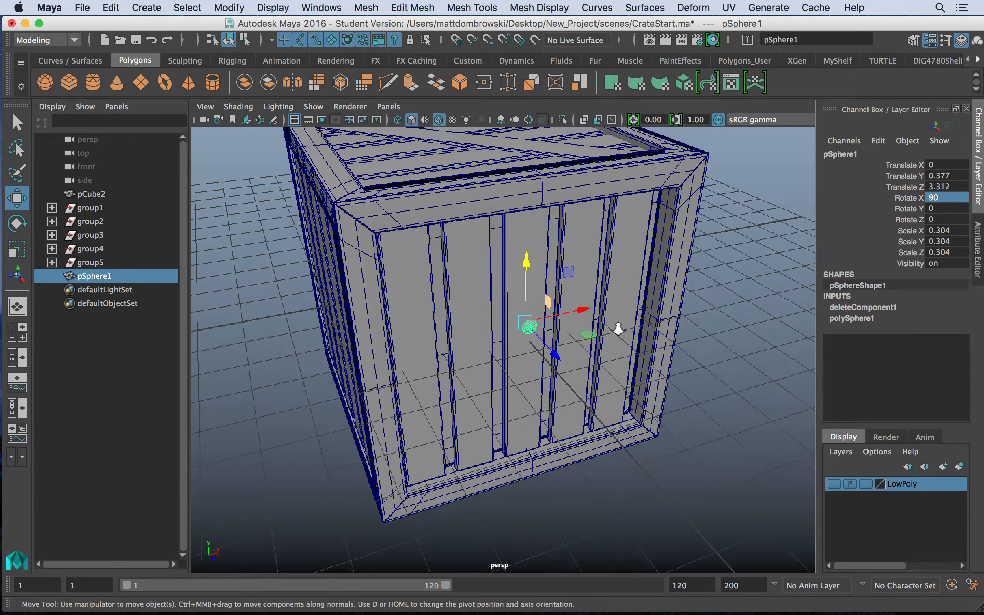
scroll(558, 275, up, 7)
drag(547, 277, 539, 138)
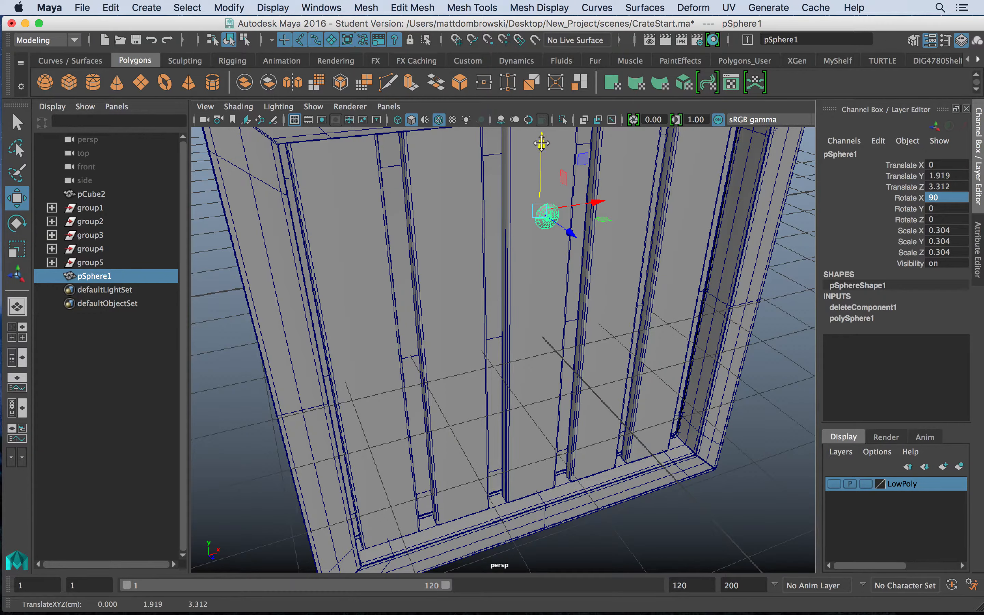
alt+middle_drag(541, 144, 540, 153)
alt+middle_drag(541, 231, 489, 368)
alt+right_drag(488, 368, 583, 423)
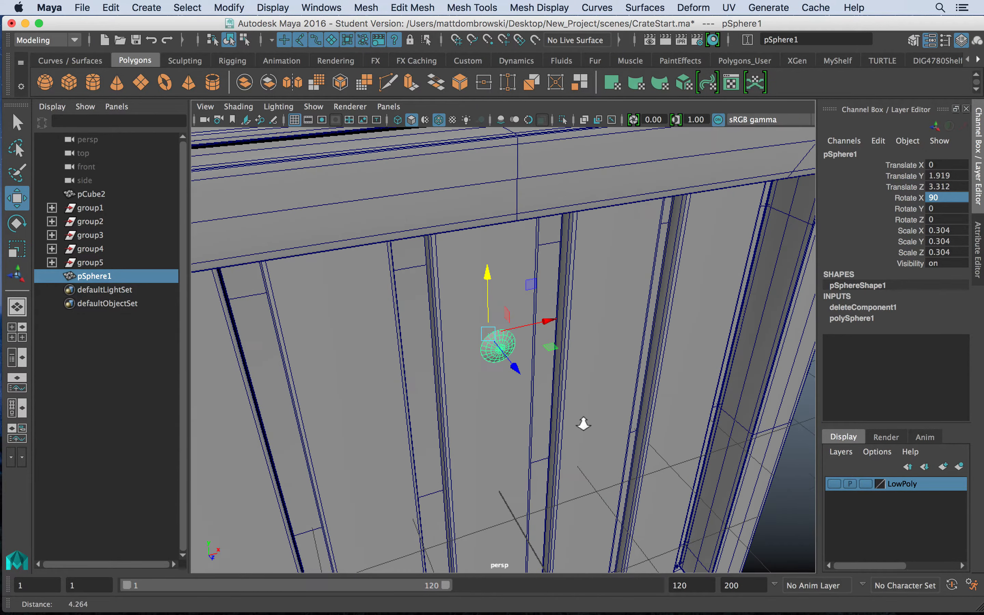
Step: Shrink the half-sphere to a scale of about 0.077 and place it near X -0.33, Y 2.93, Z 3.51 on the middle plank
key(r)
drag(485, 335, 464, 332)
key(w)
drag(507, 356, 518, 376)
drag(493, 302, 500, 177)
drag(557, 234, 438, 245)
key(r)
key(w)
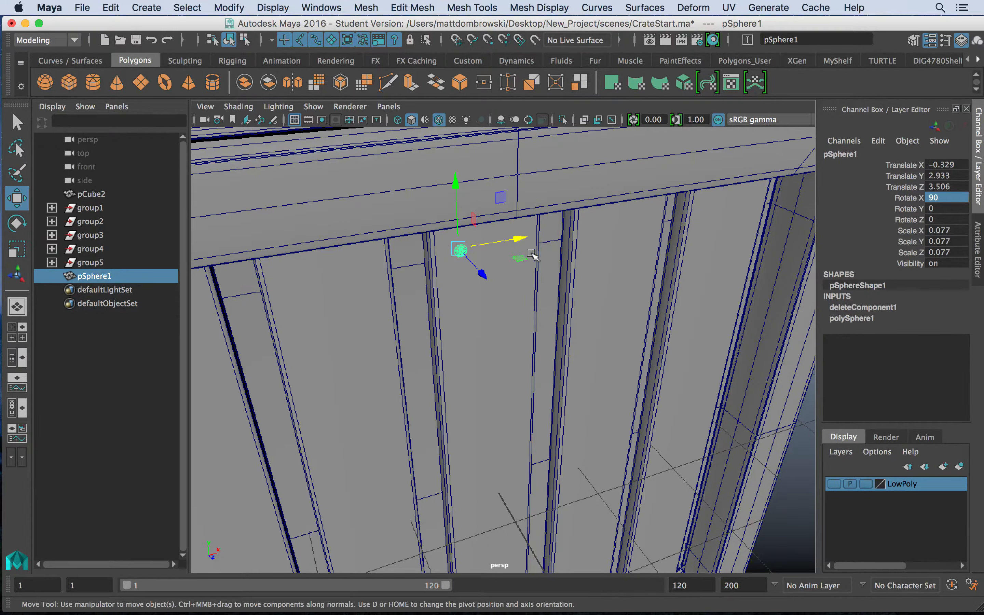
Step: Shift the nail head to about X -0.45, Y 3.15 at the plank's upper corner and duplicate it across to about X 0.25
alt+drag(534, 252, 532, 296)
drag(456, 232, 607, 278)
key(ctrl+d)
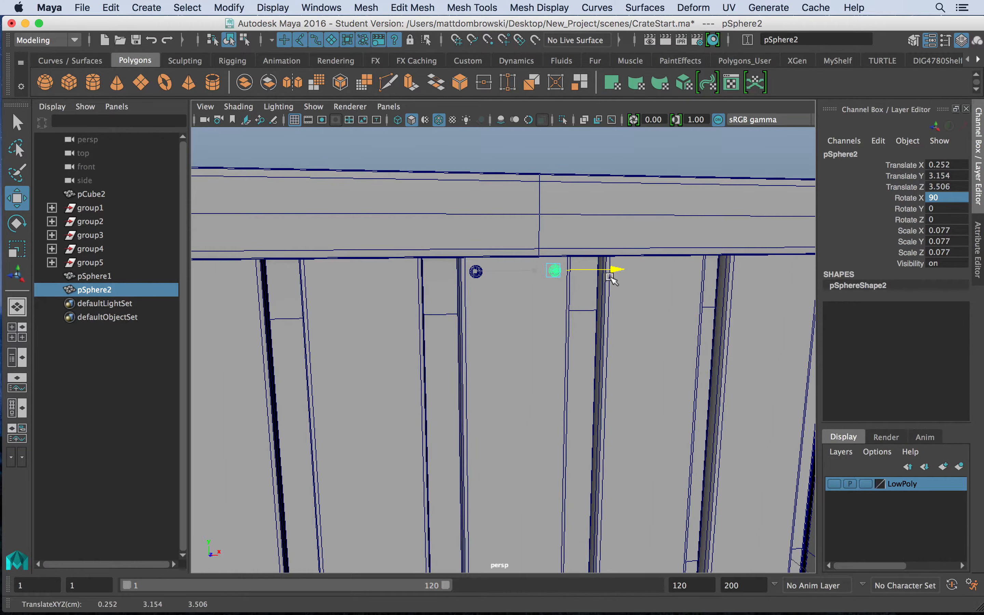
Step: Group the two nail heads on the middle plank and center the group's pivot
scroll(605, 314, down, 5)
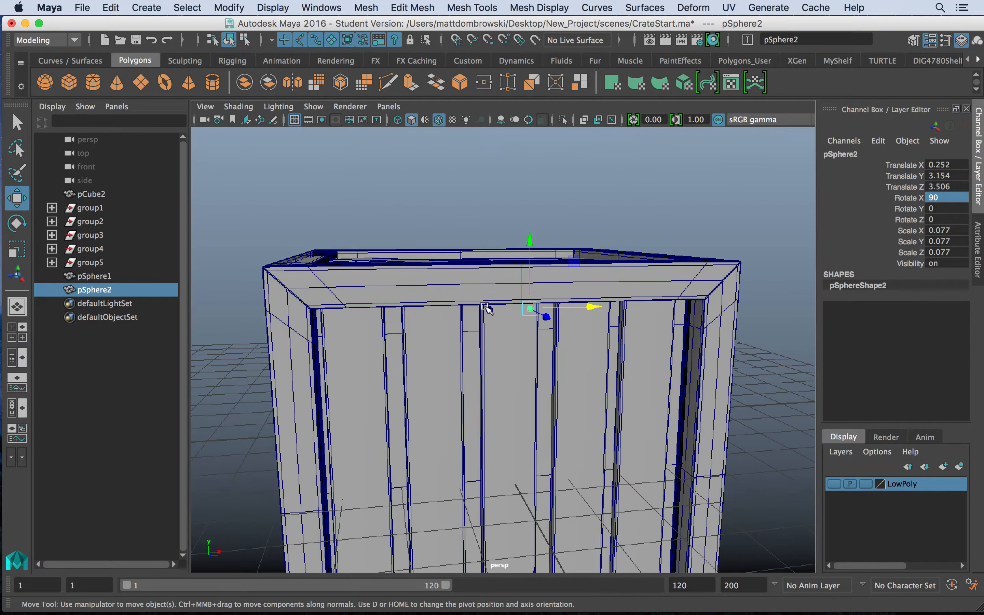
click(488, 309)
click(489, 310)
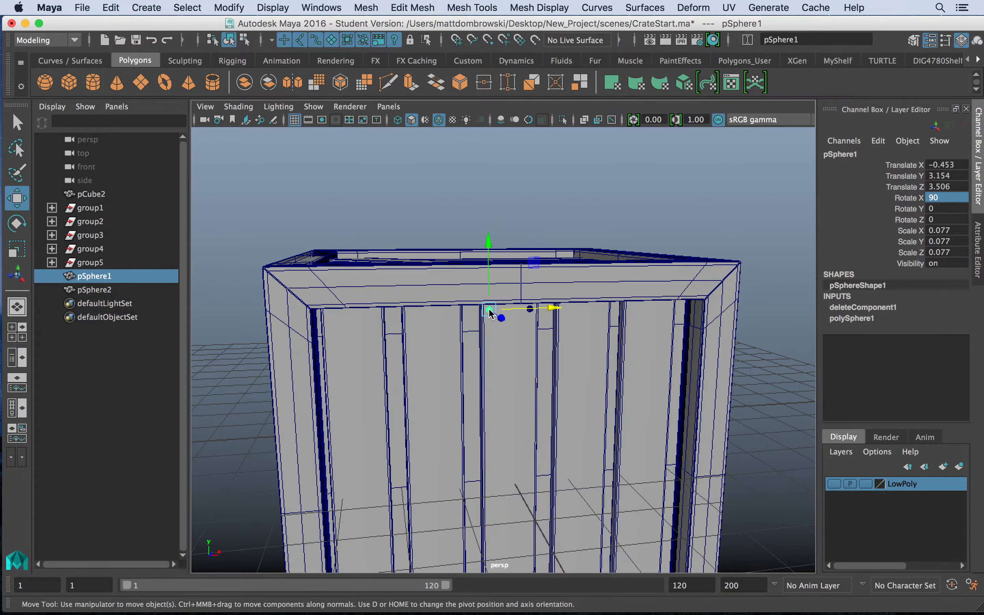
shift+click(530, 312)
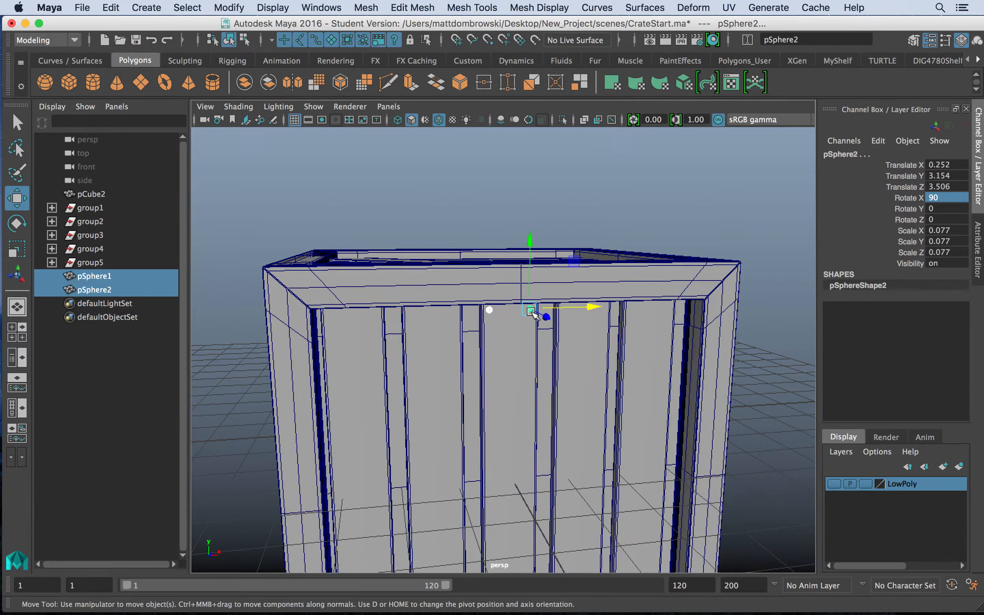
key(ctrl+g)
click(229, 7)
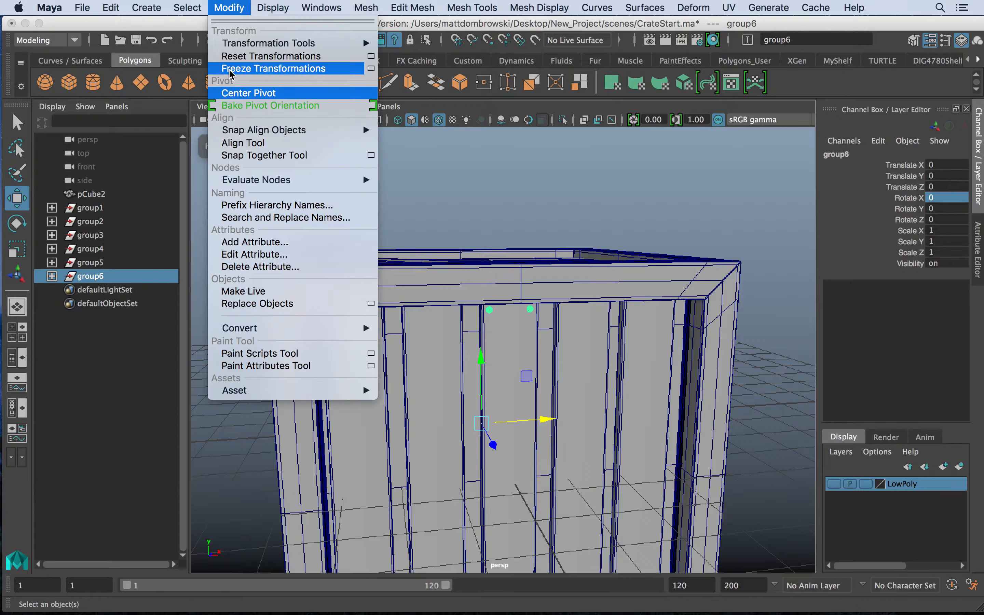
click(230, 93)
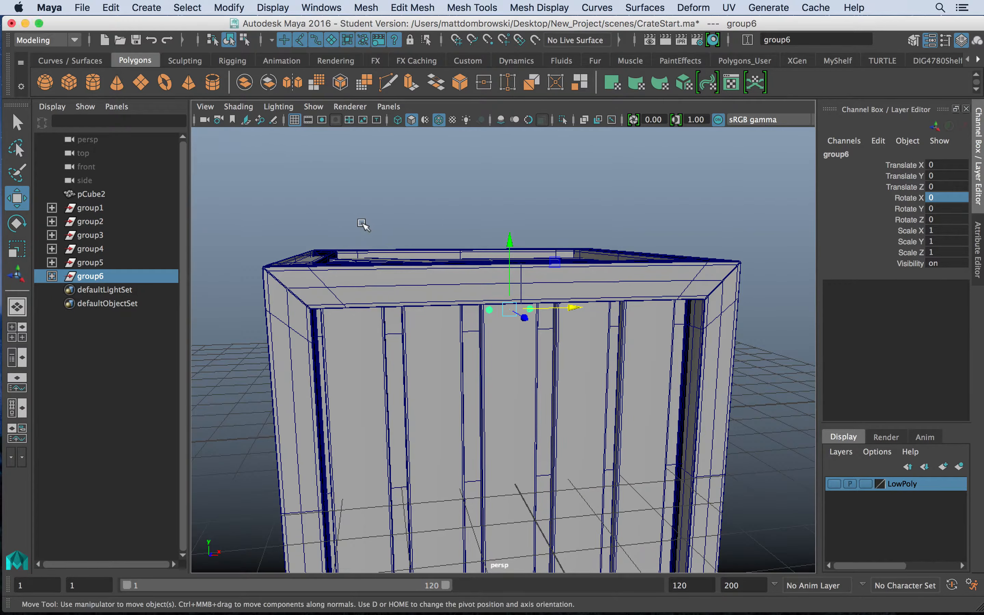
Step: Duplicate the nail pair along X onto the tops of the other four planks, reaching about -2.58 and 2.59 at the outer ones
key(ctrl+d)
drag(575, 308, 492, 311)
key(ctrl+d)
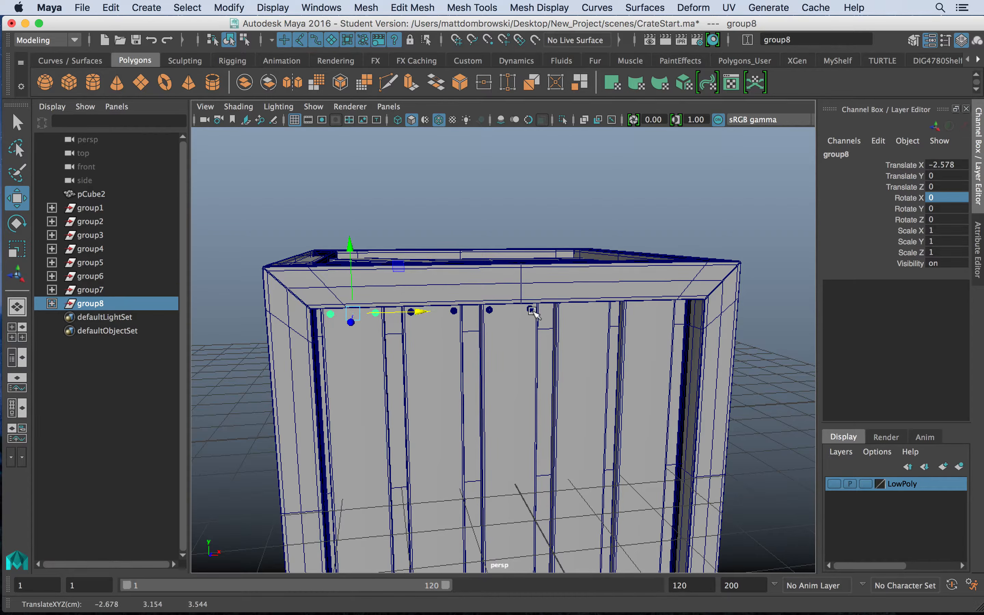
key(ctrl+d)
drag(424, 312, 659, 308)
key(ctrl+d)
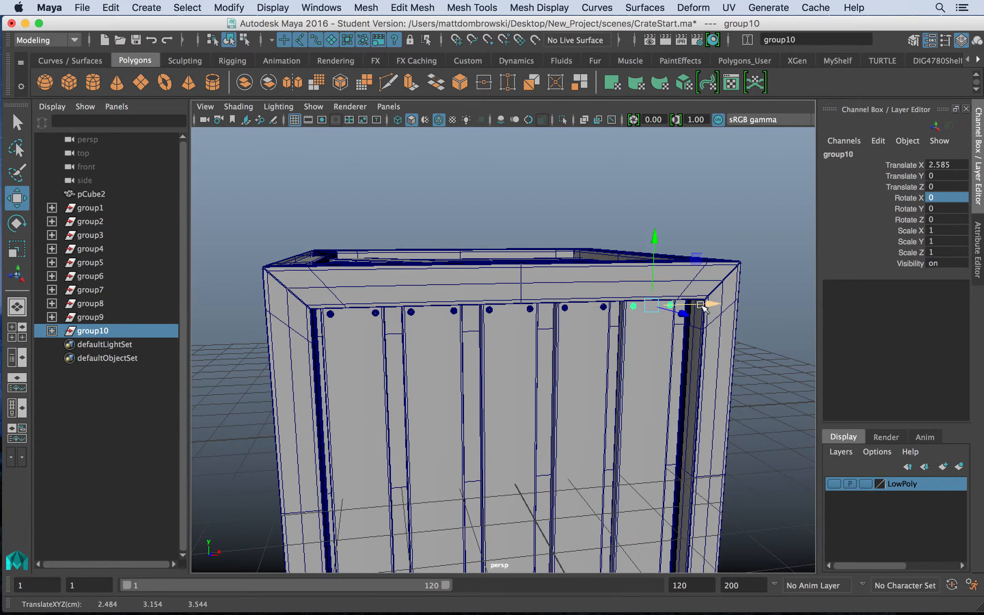
Step: Select the five nail pair groups and group them into one row
shift+click(98, 314)
shift+click(98, 303)
shift+click(96, 290)
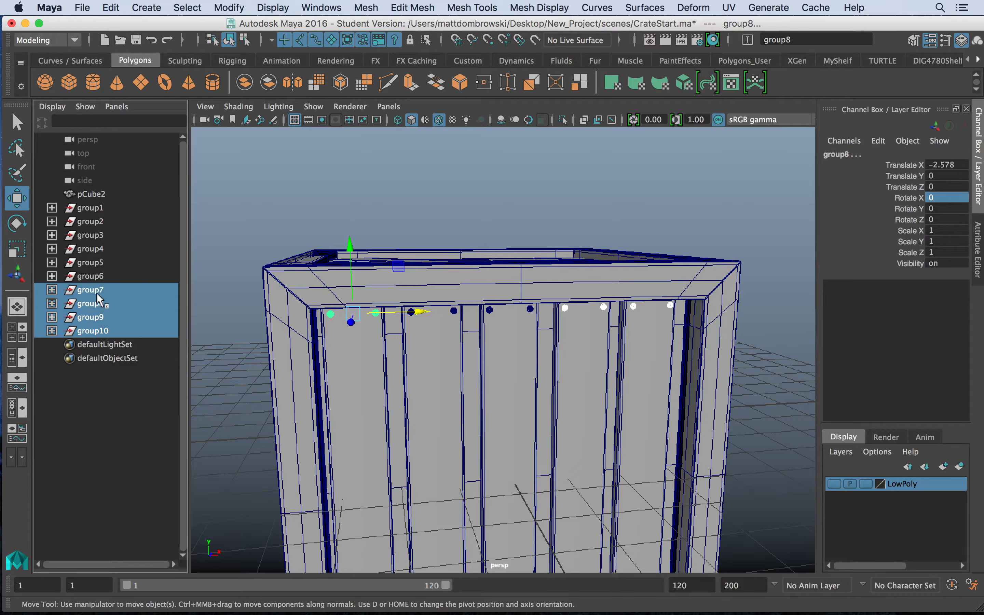
shift+click(98, 277)
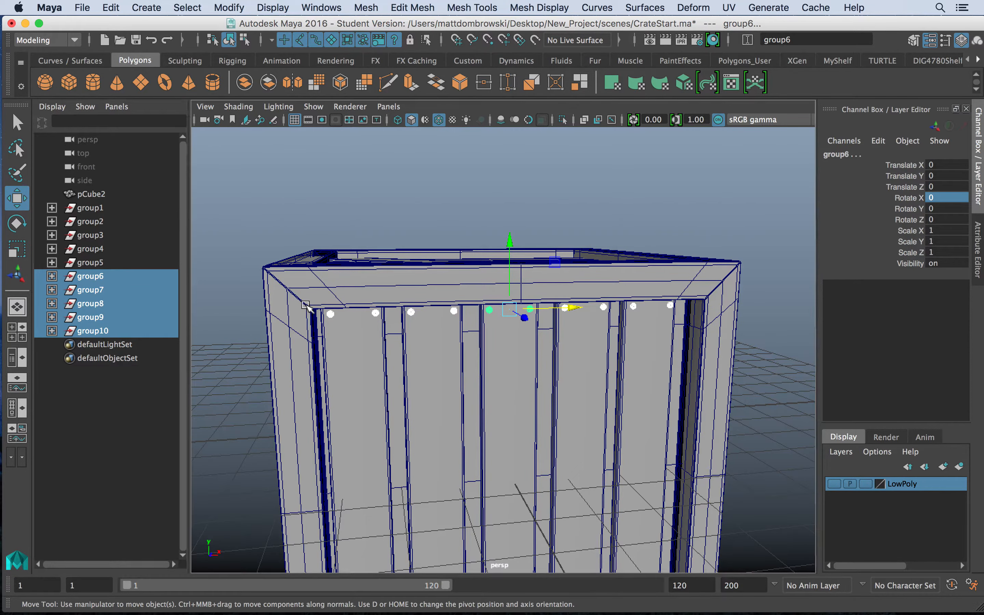
key(ctrl+g)
Step: Duplicate the nail row and lower the copy to a Translate Y of about -6.31, at the planks' lower ends
scroll(519, 383, down, 8)
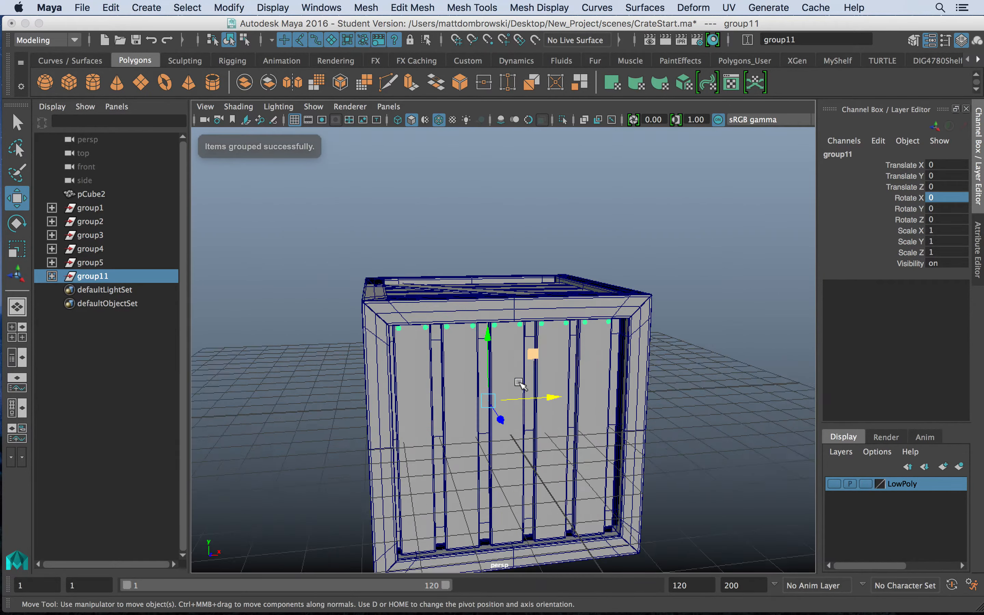
key(ctrl+g)
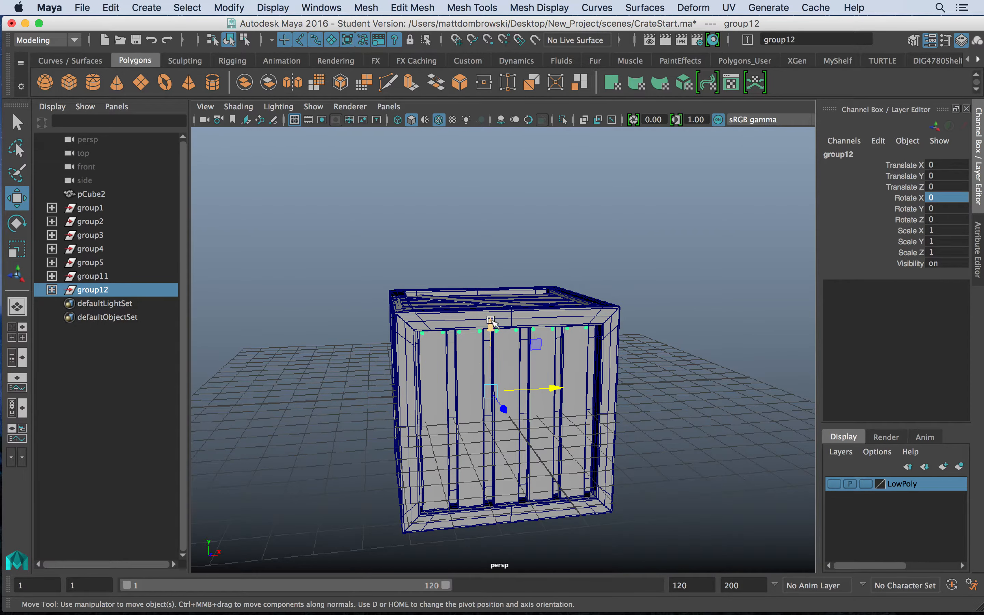
drag(491, 322, 493, 392)
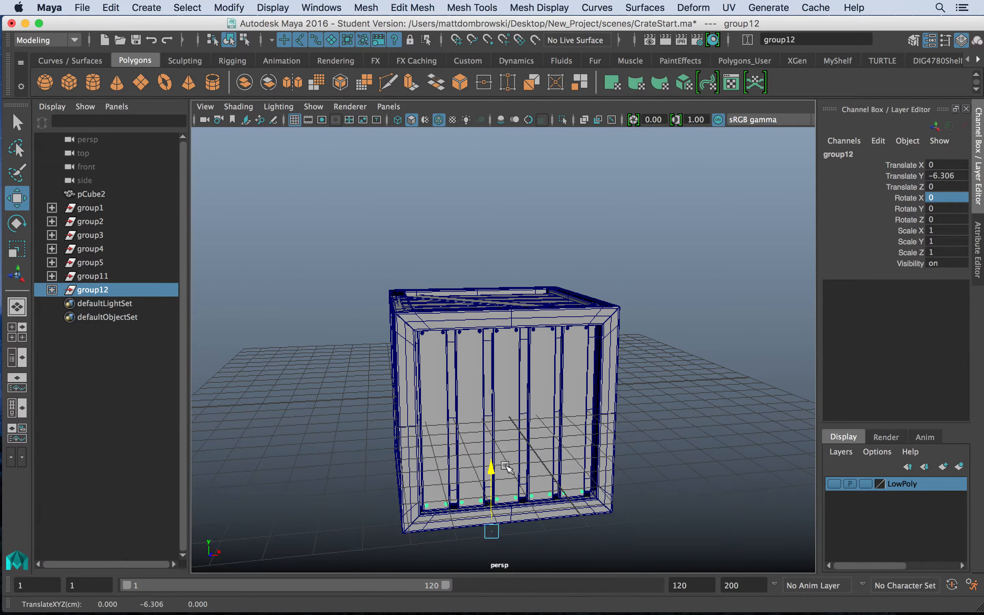
click(676, 363)
alt+drag(622, 340, 581, 341)
alt+right_drag(510, 324, 500, 340)
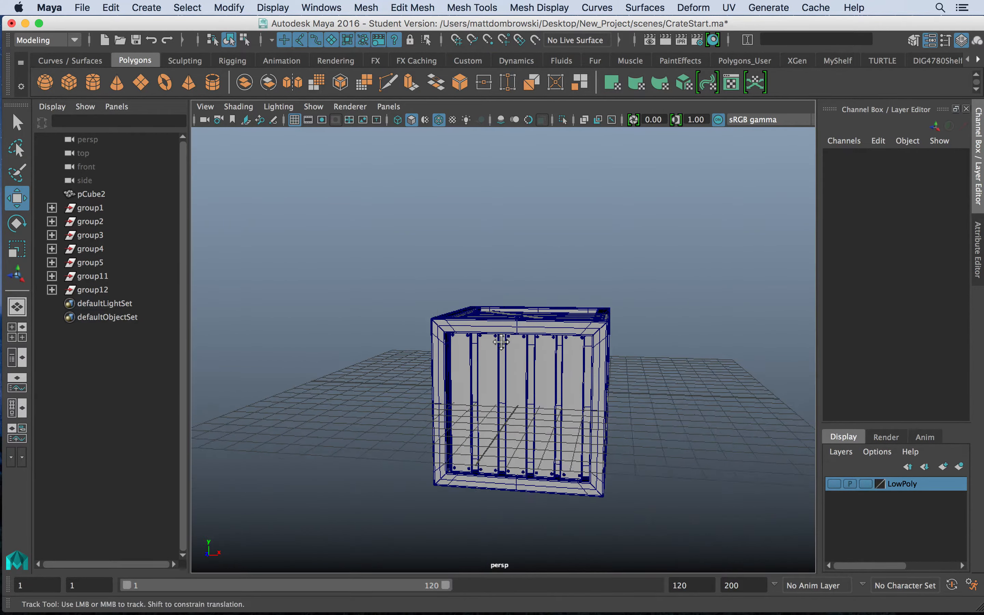
alt+middle_drag(501, 340, 455, 269)
alt+right_drag(455, 270, 592, 351)
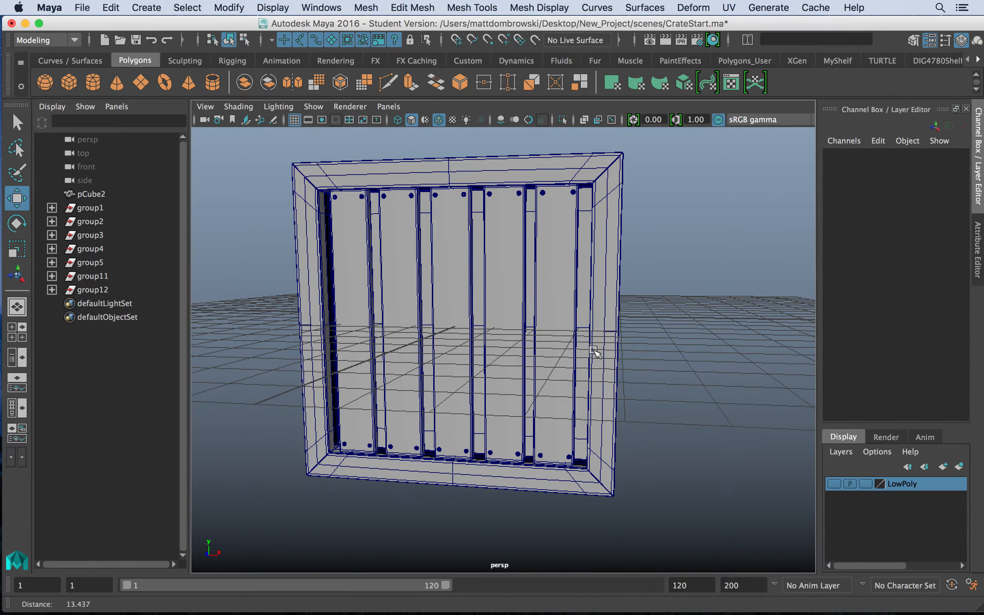
Step: Select the crate frame with all plank and nail groups and delete their construction history
click(959, 467)
key(super+z)
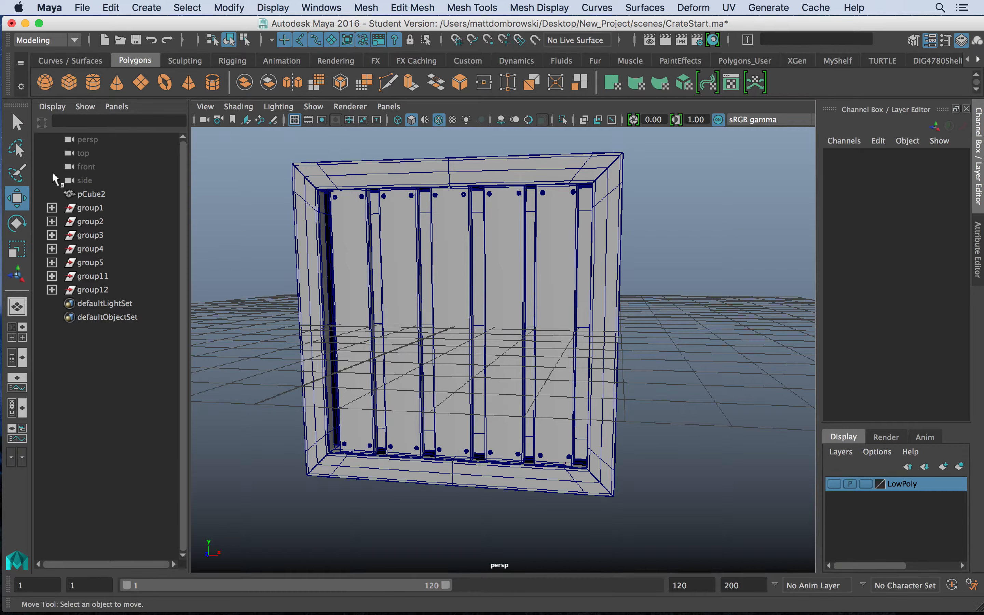
click(86, 194)
shift+click(93, 290)
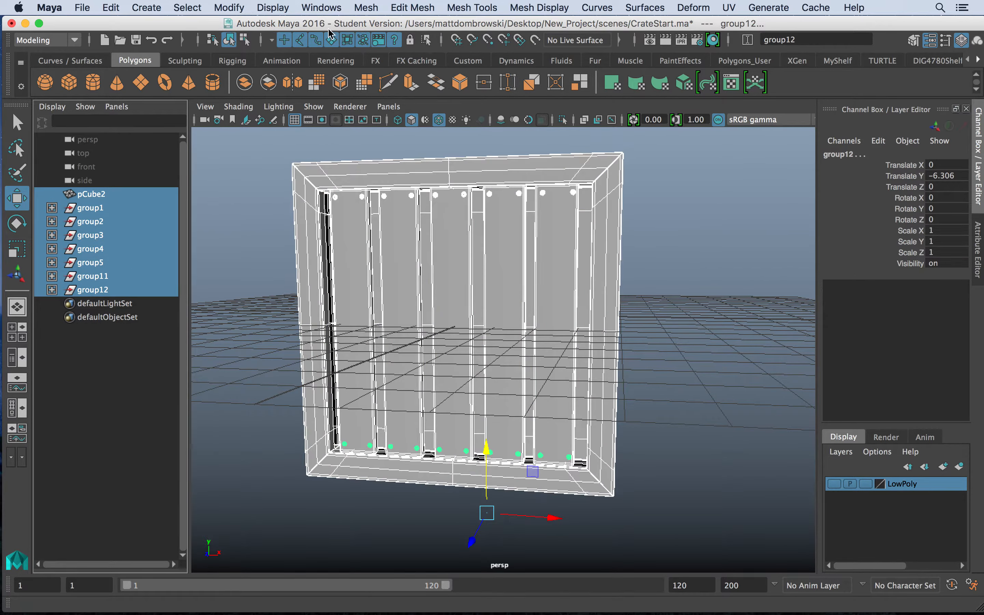
click(116, 5)
mouse_move(195, 164)
click(358, 172)
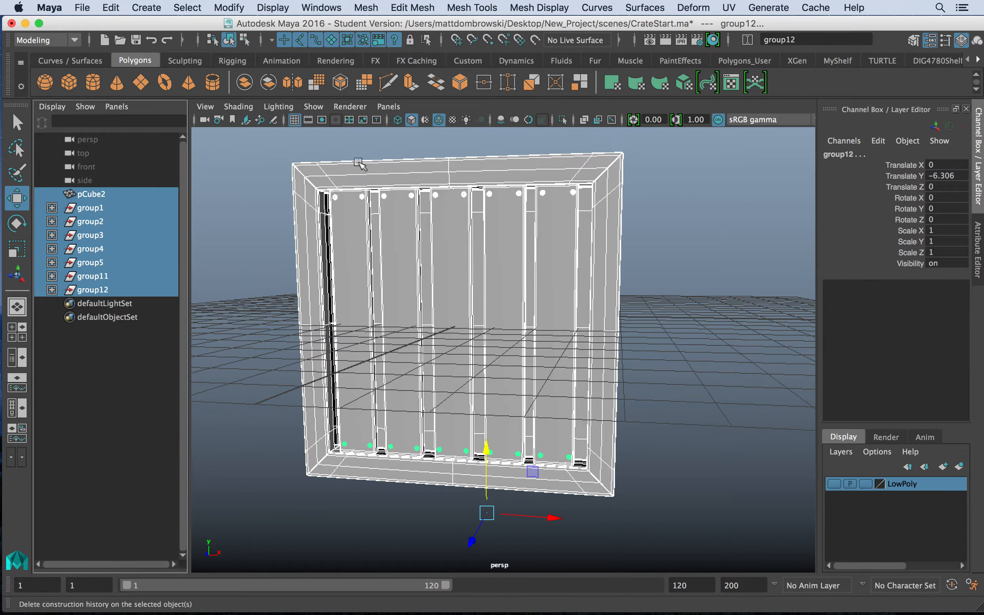
Step: Combine the selected crate frame, planks and nail heads into a single mesh
click(367, 7)
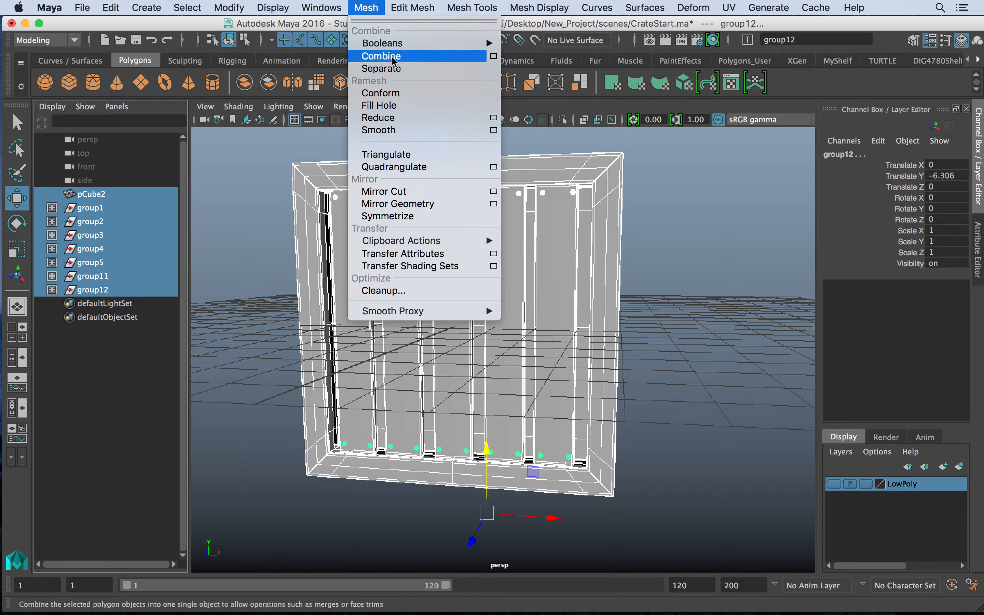
click(392, 57)
click(404, 260)
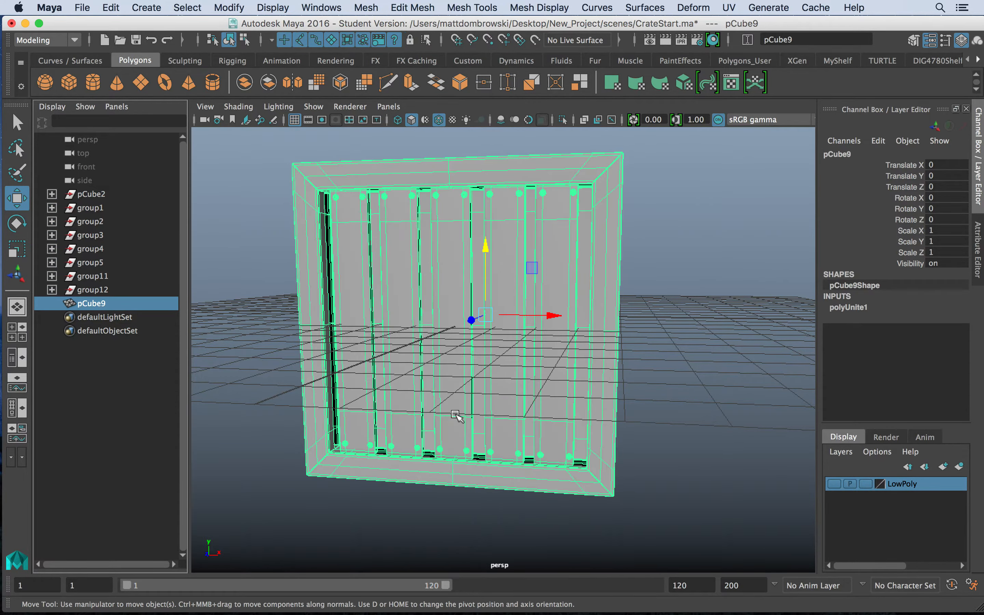
alt+drag(457, 411, 411, 293)
alt+right_drag(412, 293, 427, 302)
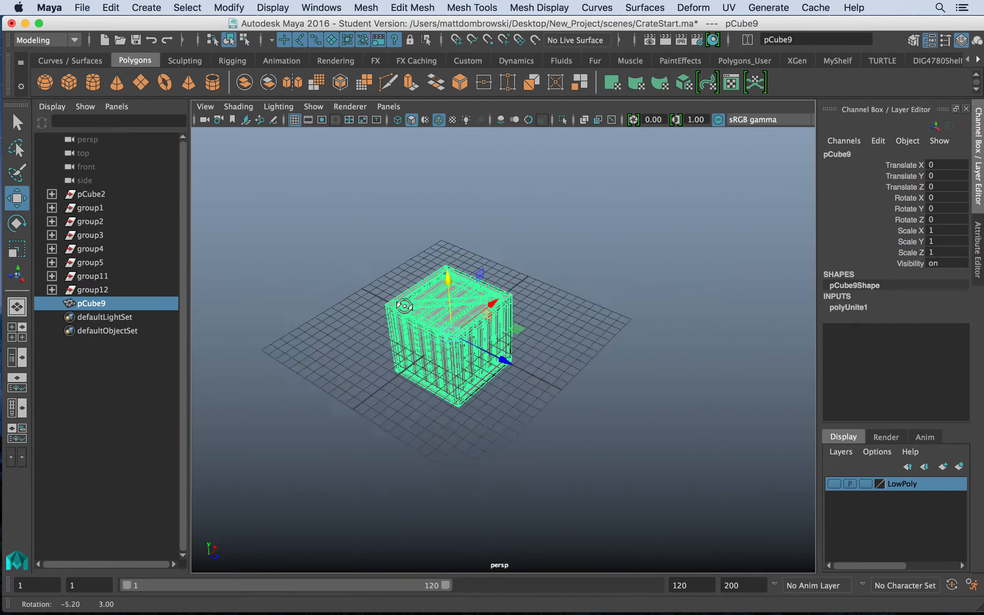
Step: Center the pivot of the combined crate mesh and delete its construction history
alt+drag(427, 303, 437, 338)
alt+right_drag(437, 338, 467, 341)
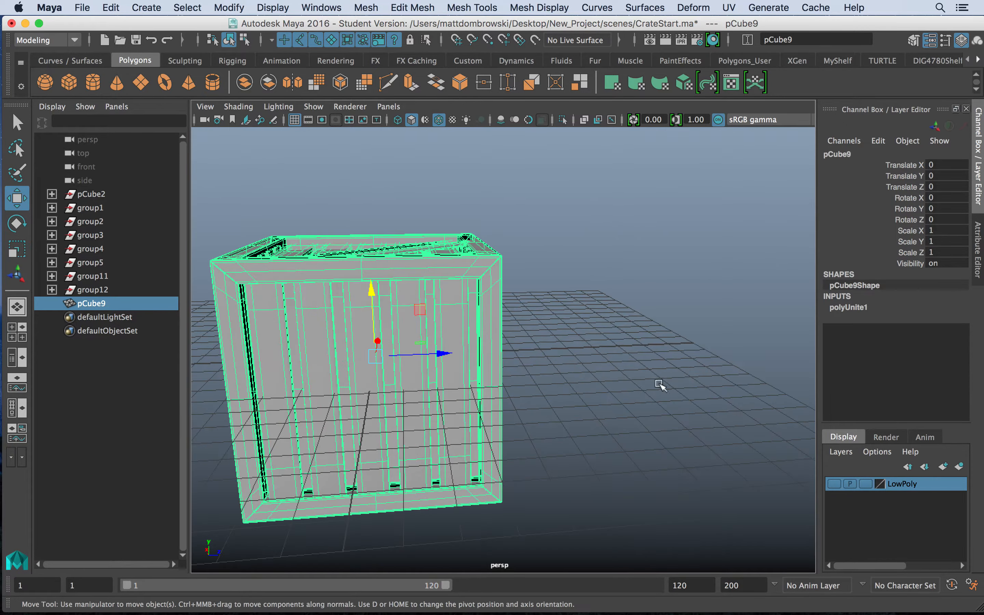
alt+drag(468, 341, 407, 329)
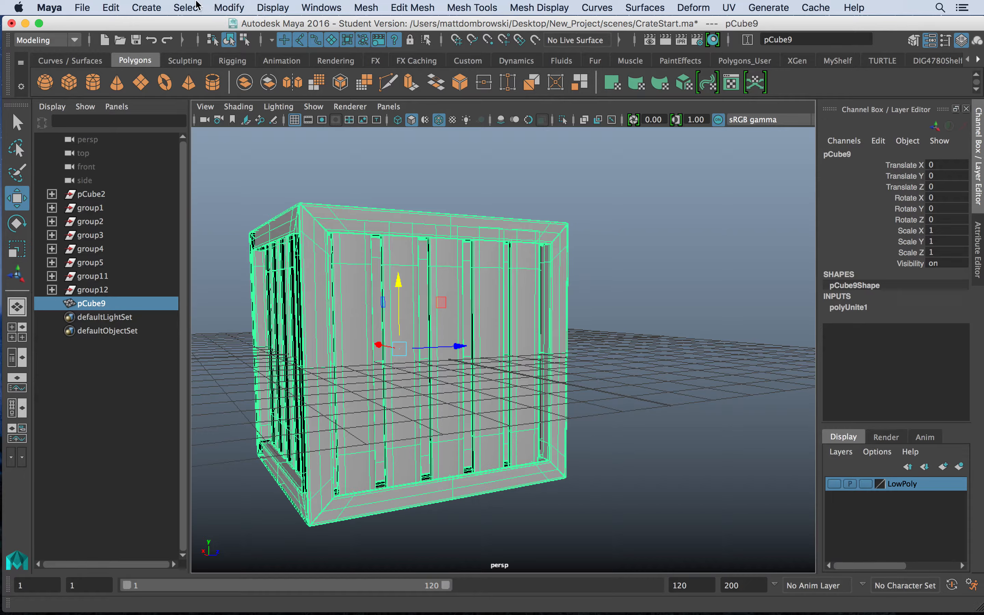
click(224, 5)
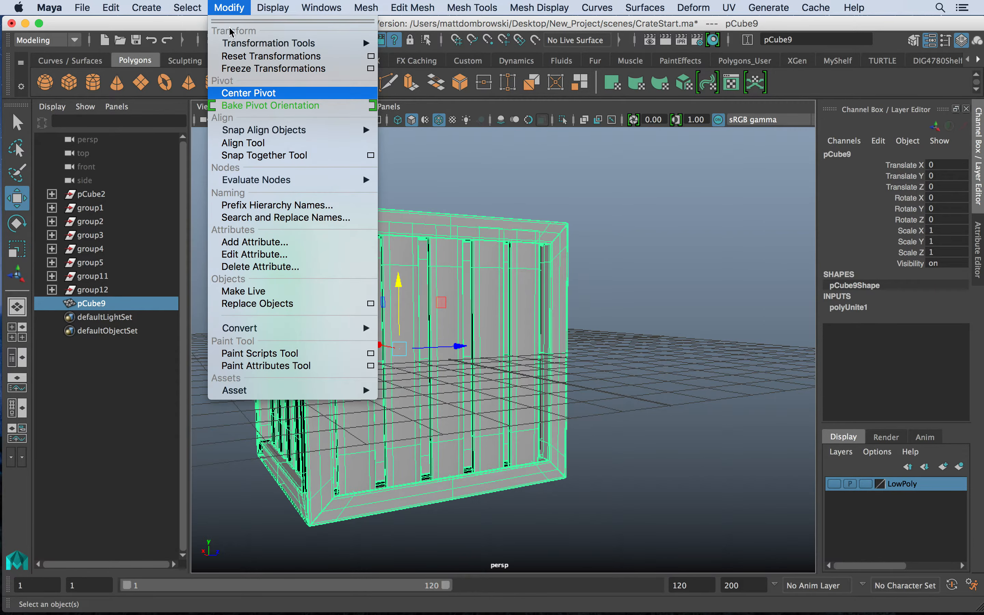
click(247, 94)
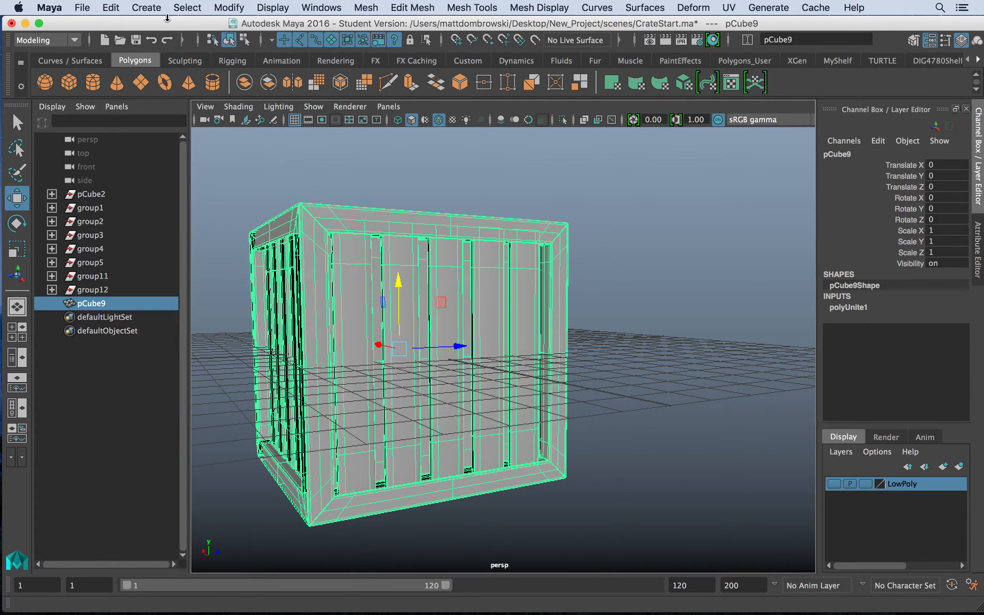
click(116, 7)
mouse_move(228, 167)
click(284, 171)
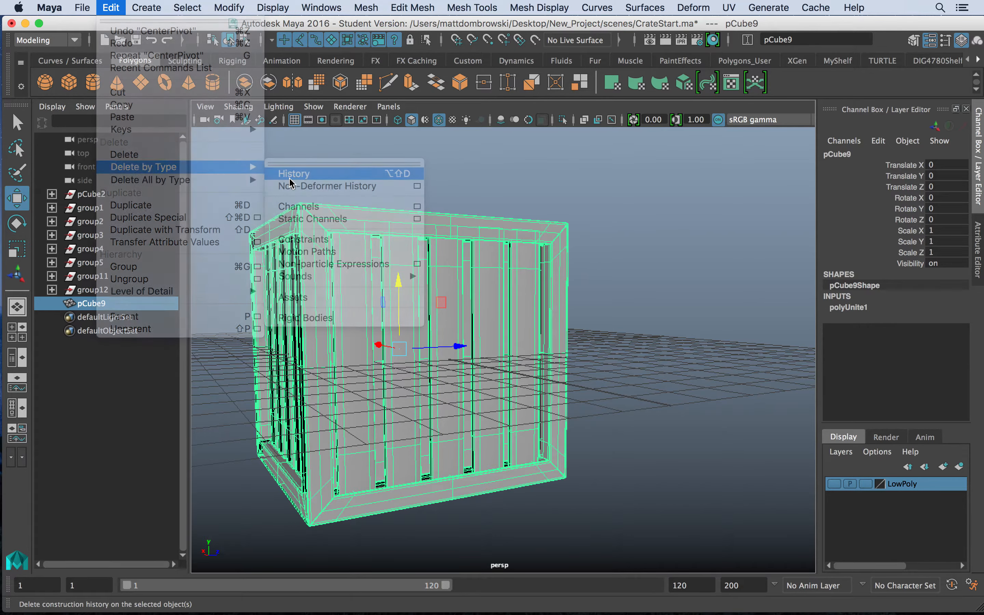
alt+drag(663, 340, 518, 352)
click(622, 363)
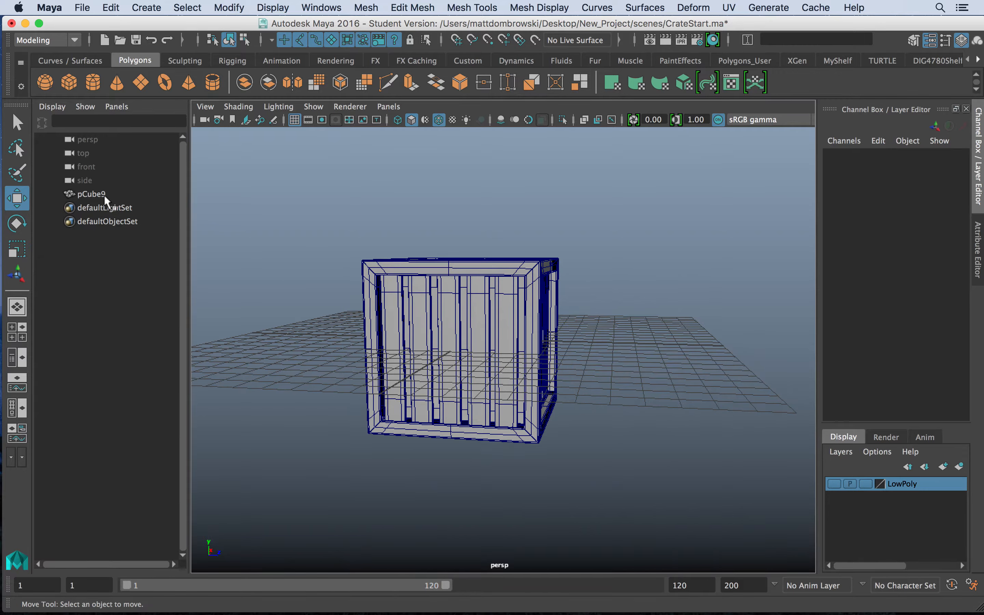
Step: Create a display layer named highPoly containing the combined crate mesh
click(94, 195)
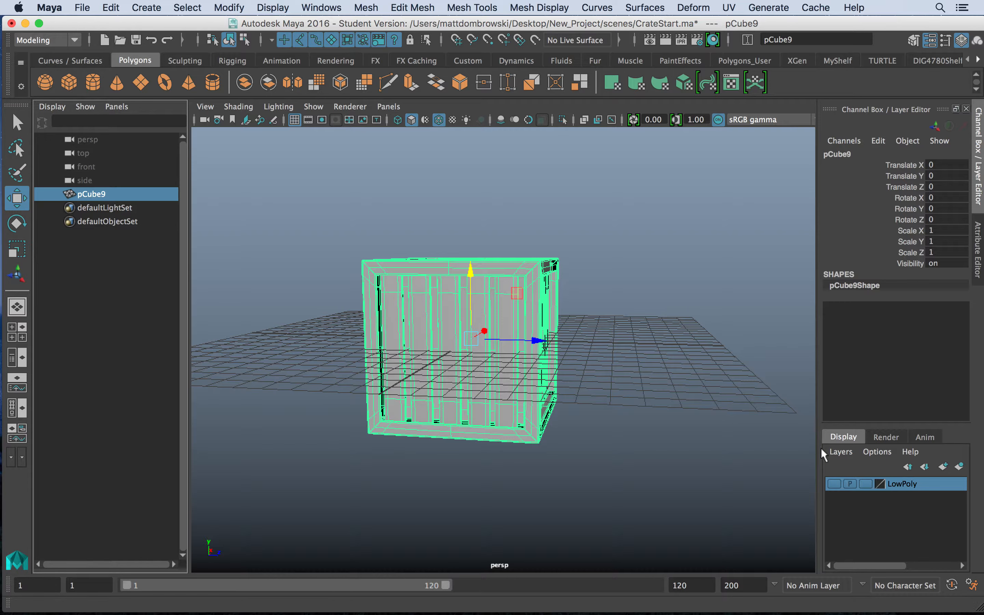
click(832, 483)
click(959, 467)
double_click(905, 483)
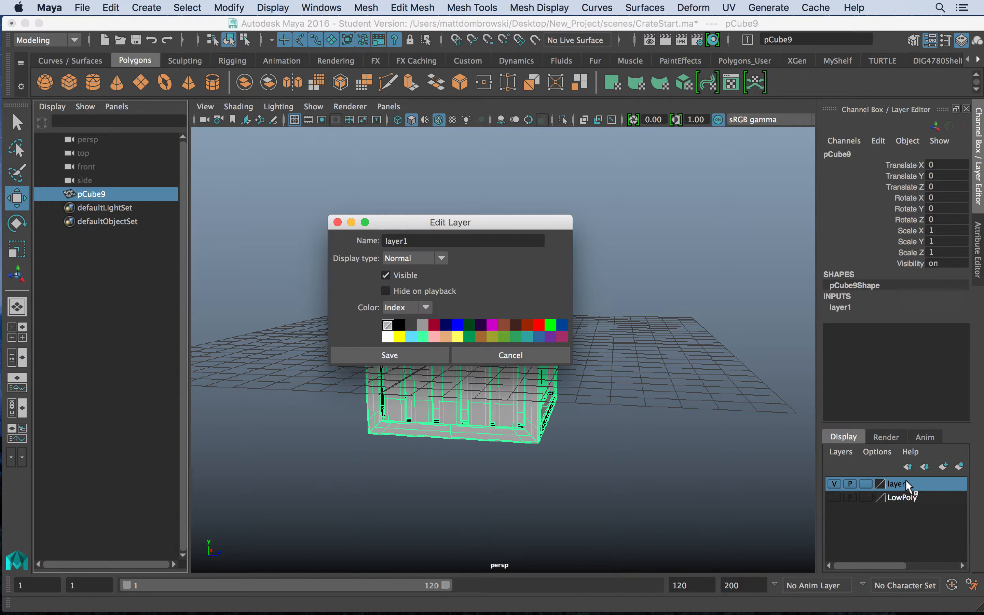
double_click(420, 241)
text(highPoly)
click(428, 354)
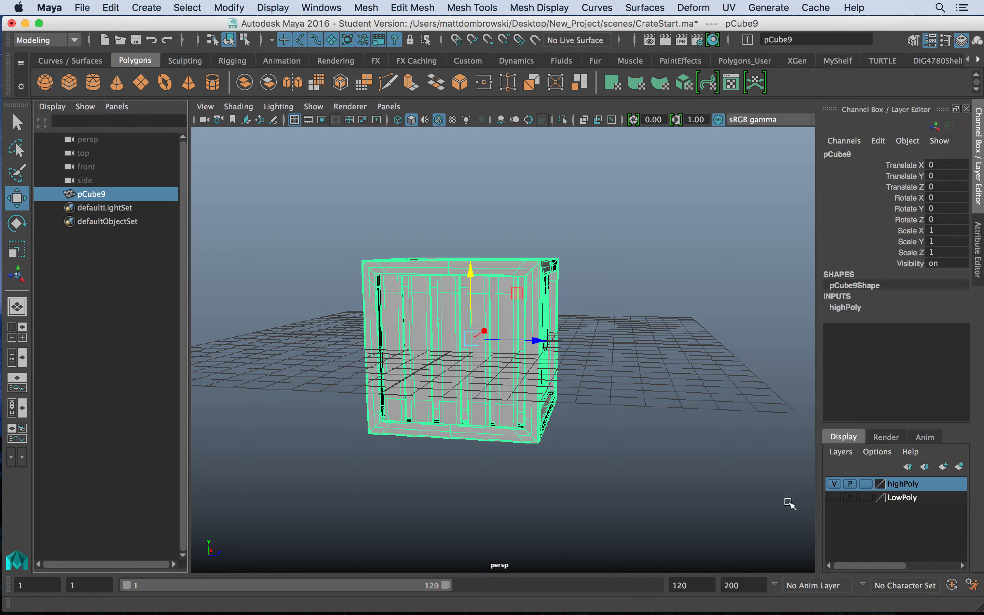
click(834, 484)
click(834, 484)
Step: Create a polygon cube and scale it uniformly to about 7.939, matching the crate's outer size
click(69, 83)
key(r)
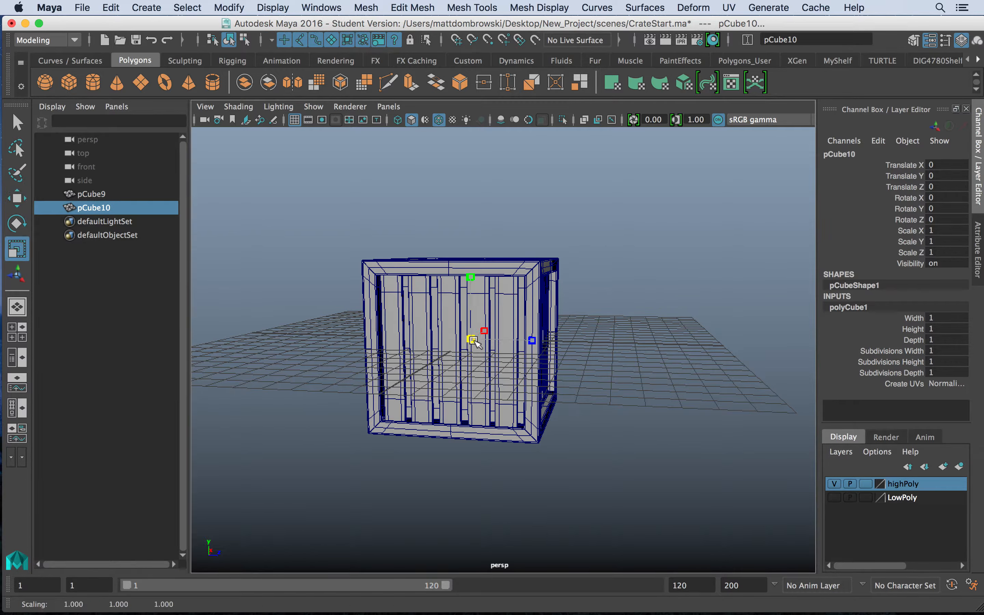
drag(471, 339, 595, 328)
Step: Set the highPoly layer to reference display and select the new cube as an object
right_drag(421, 304, 428, 252)
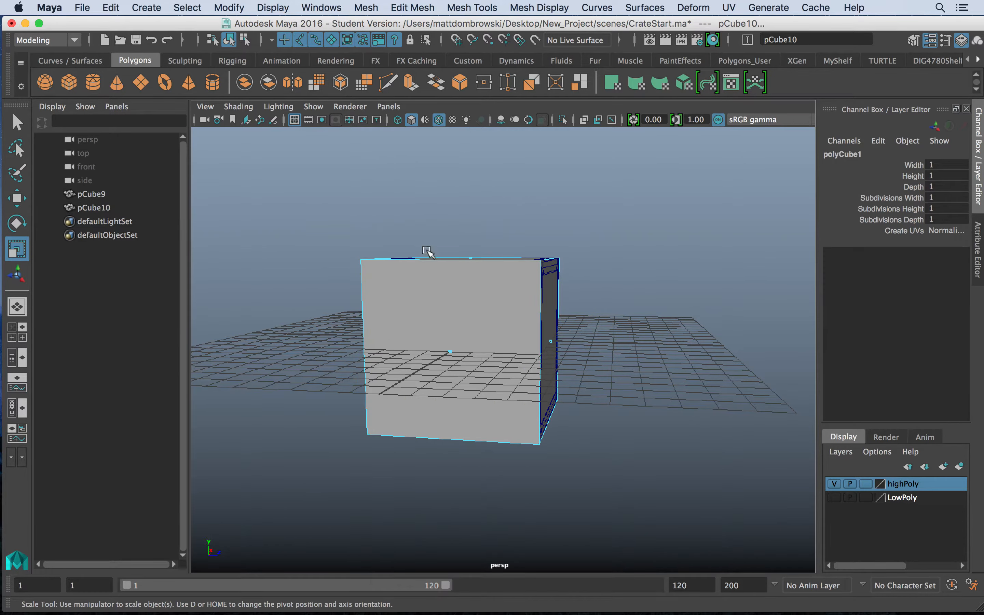
alt+drag(435, 271, 470, 281)
click(864, 484)
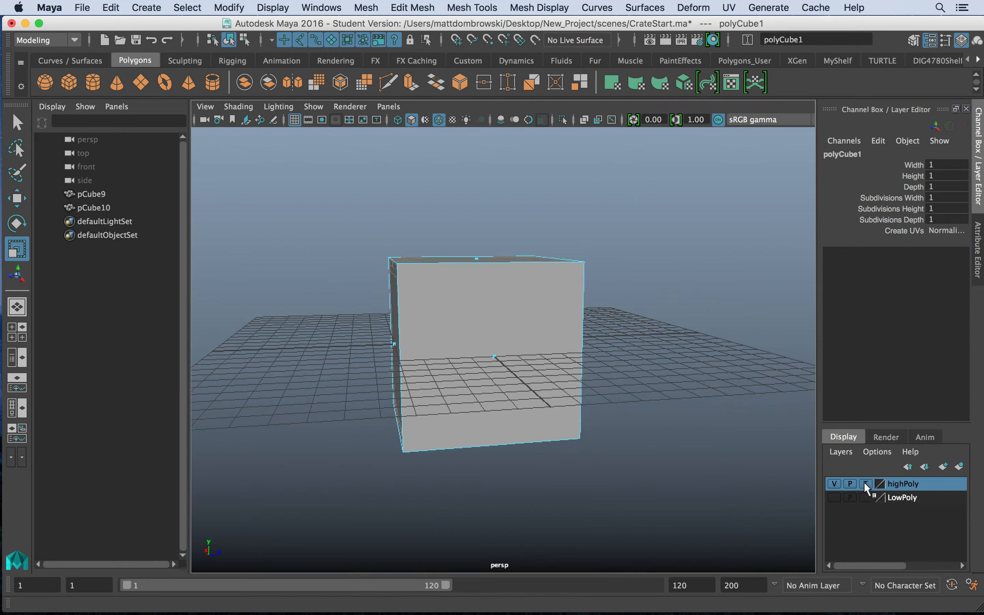
click(866, 483)
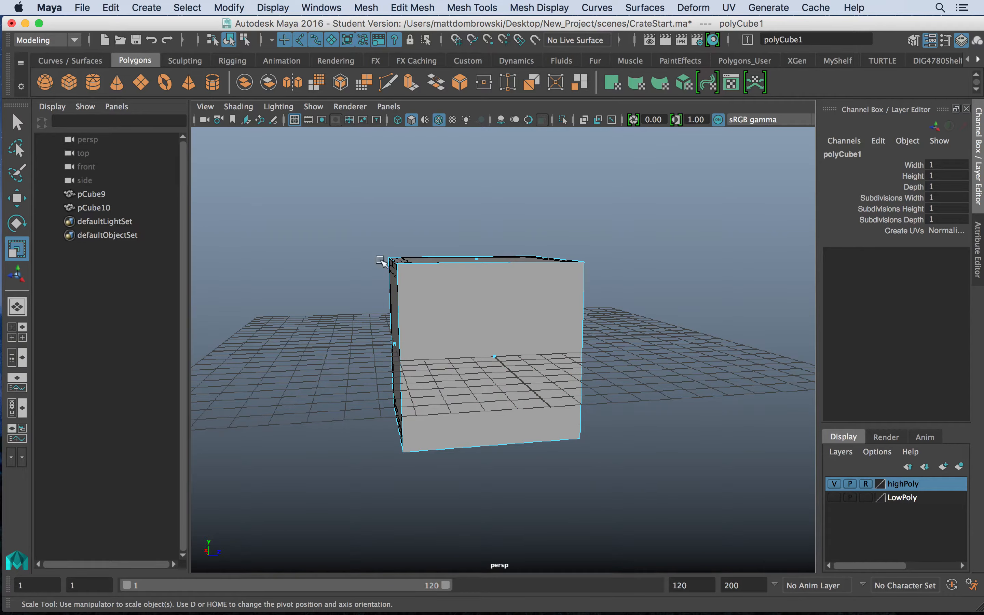
right_drag(501, 205, 585, 195)
click(502, 314)
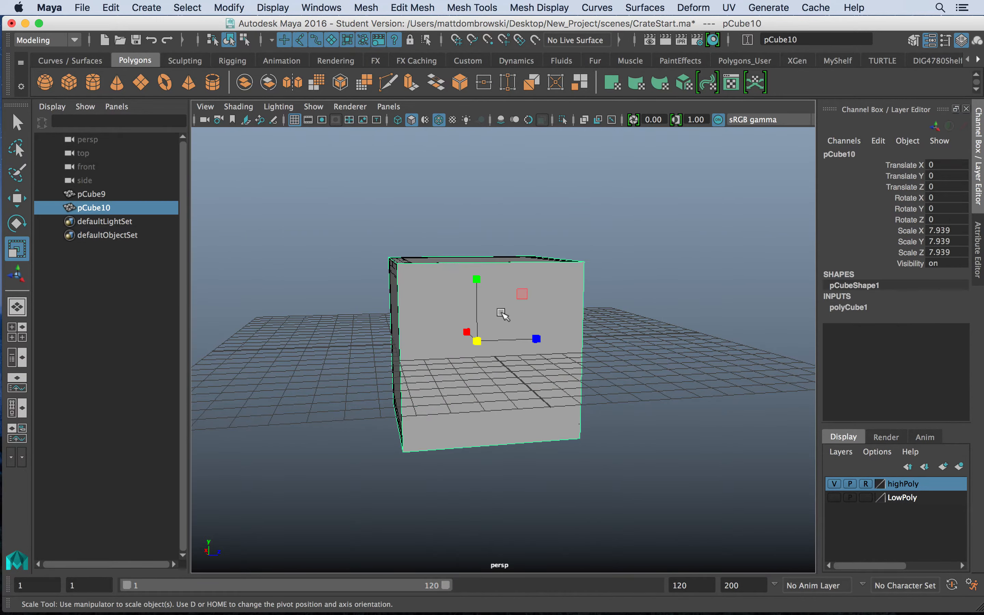
Step: Extrude all six cube faces with Keep Faces Together off and scale them inward to match the crate's frame width
mouse_move(501, 313)
alt+mouse_down()
mouse_move(614, 335)
mouse_move(488, 323)
mouse_move(500, 323)
alt+mouse_up()
right_drag(426, 208, 427, 258)
drag(274, 208, 519, 374)
click(412, 8)
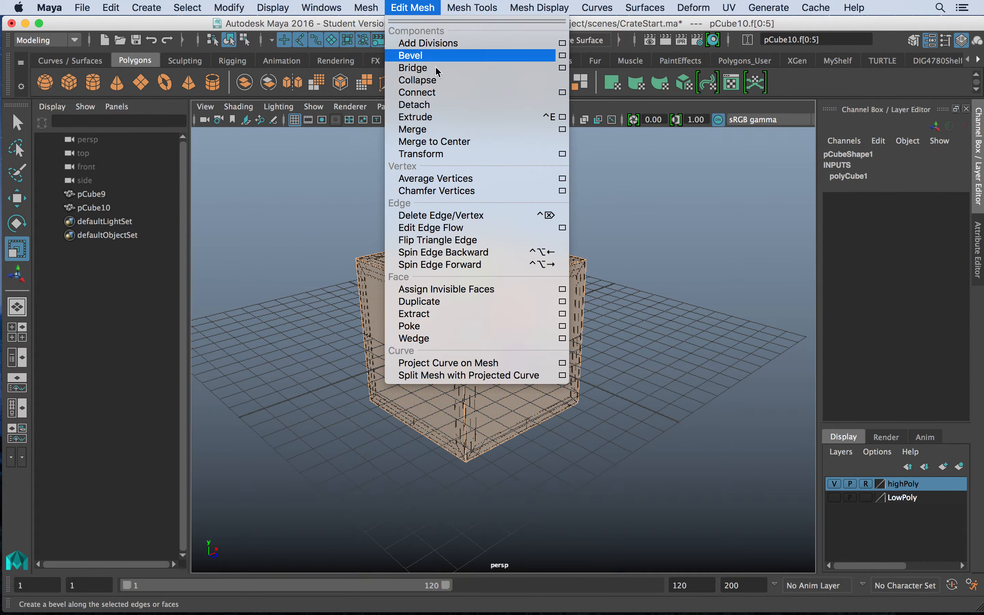
click(438, 117)
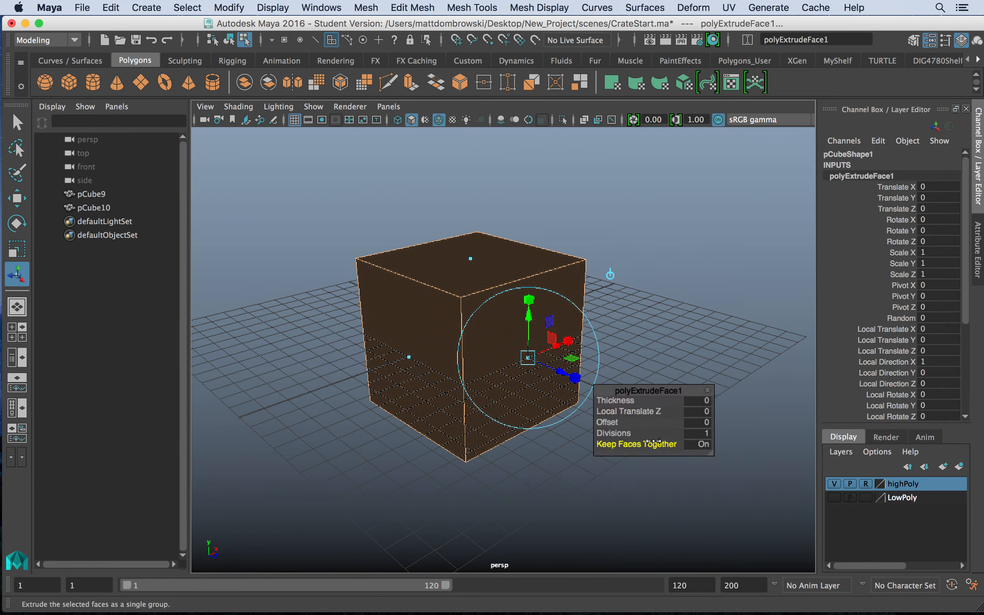
click(695, 443)
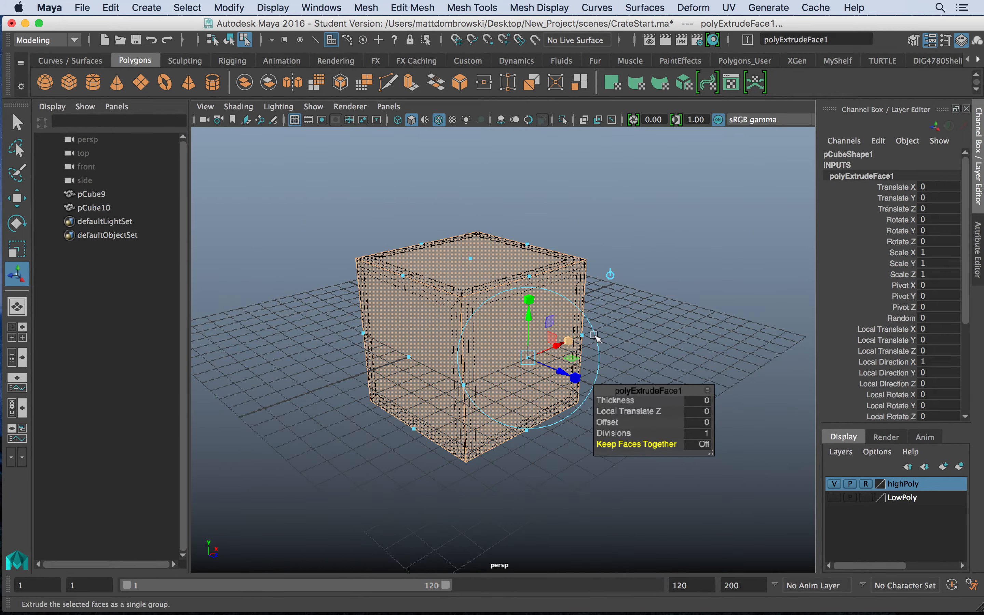
alt+drag(596, 337, 610, 333)
click(586, 362)
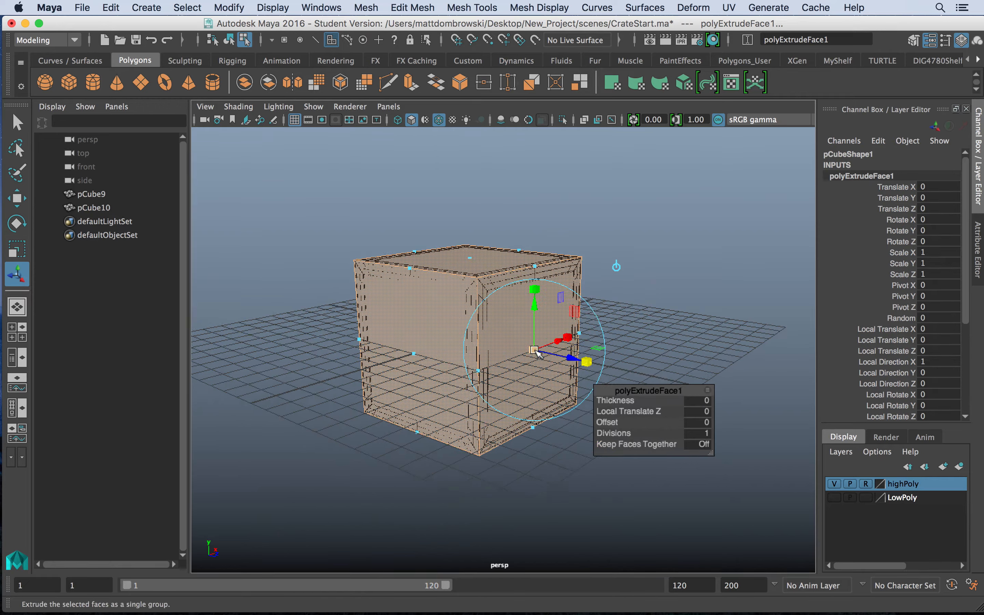
drag(536, 350, 481, 324)
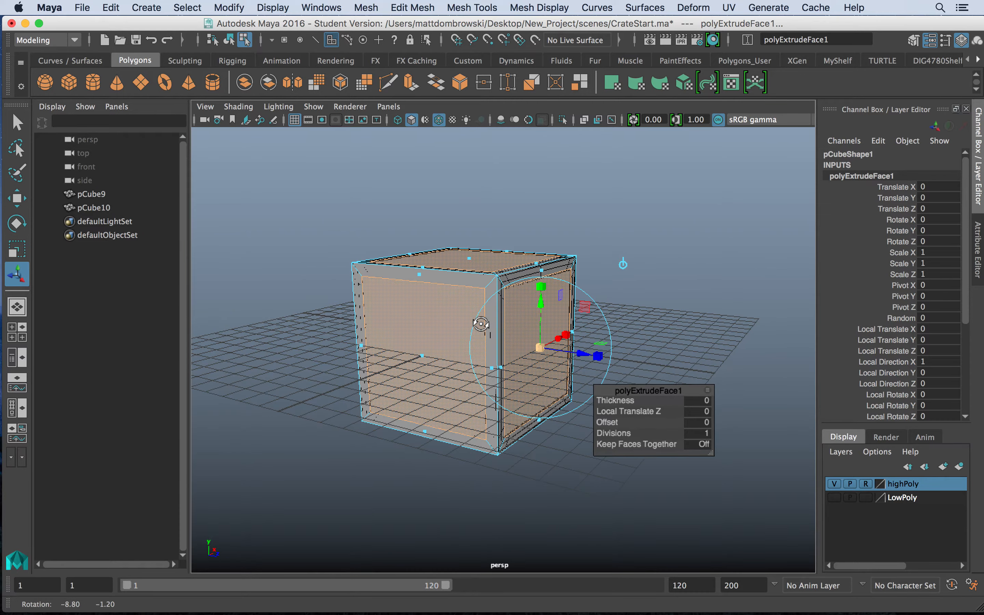
Step: Extrude the inset cube faces inward with a Local Translate Z of about -0.291
key(ctrl+e)
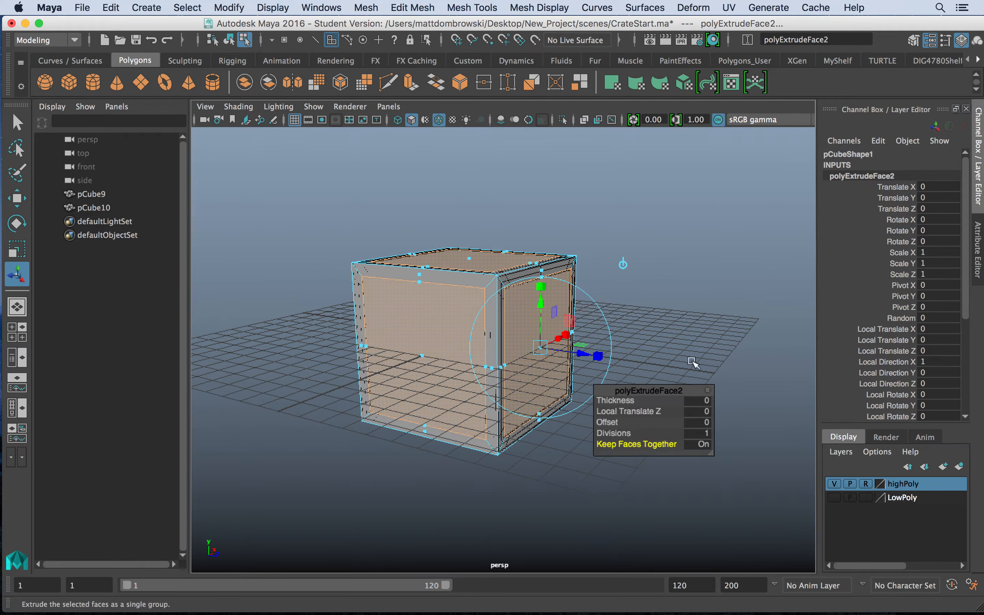
drag(596, 354, 575, 350)
alt+drag(613, 312, 496, 295)
Step: Move the whole low-poly cube beside the detailed crate, to a Translate X of about 9.439
right_drag(545, 260, 601, 178)
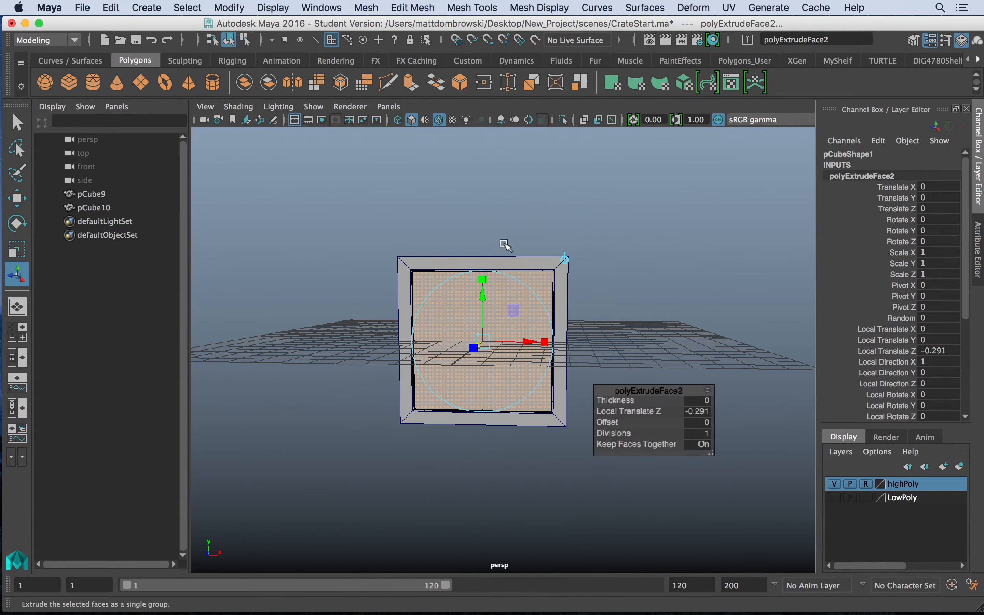
key(w)
drag(545, 336, 746, 337)
Step: Bevel the low-poly cube's edges with 2 segments and a fraction of 0.5
click(453, 3)
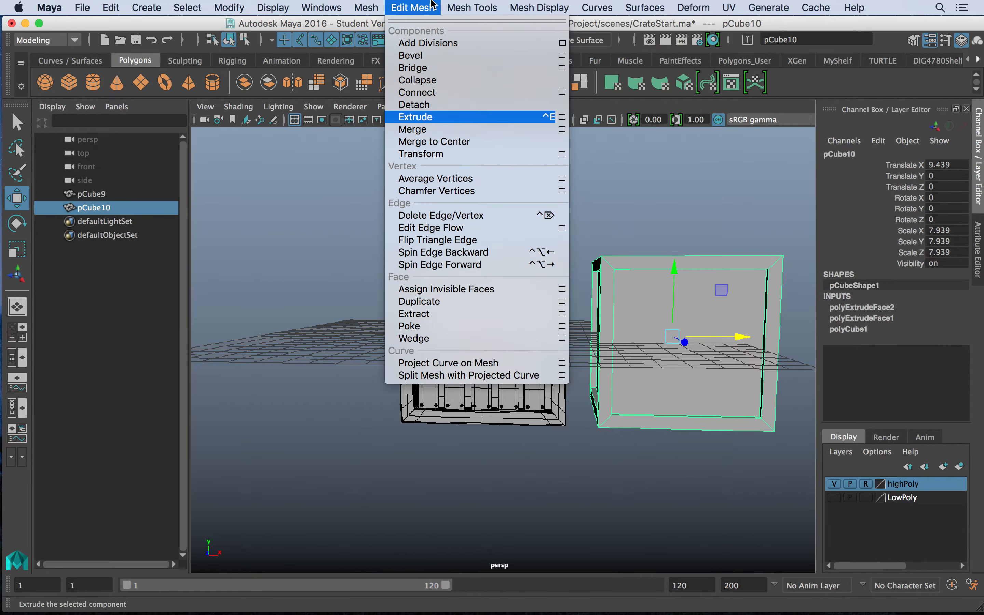
click(447, 55)
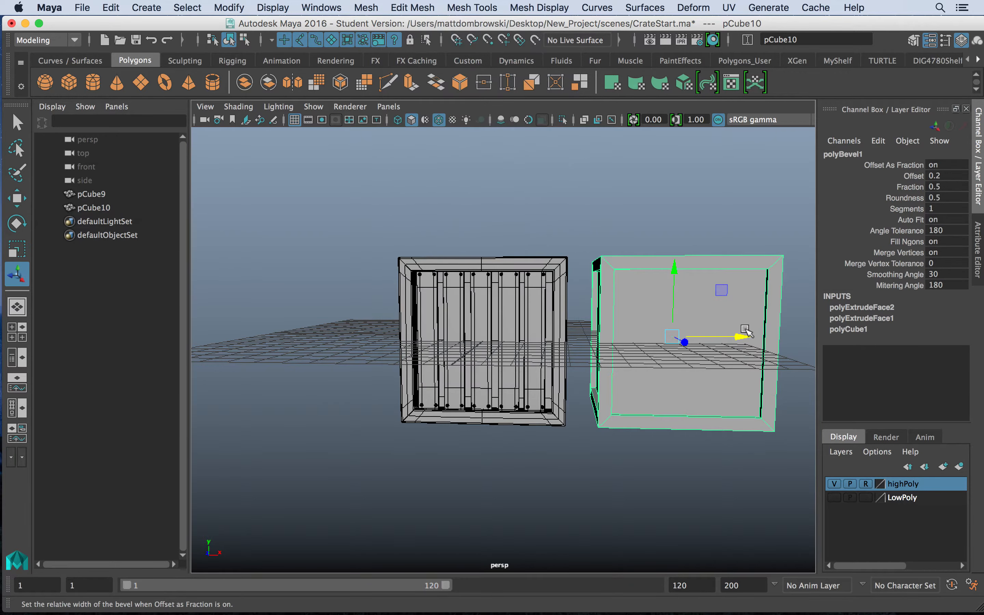
mouse_move(630, 411)
mouse_down()
mouse_move(641, 412)
mouse_move(615, 411)
mouse_up()
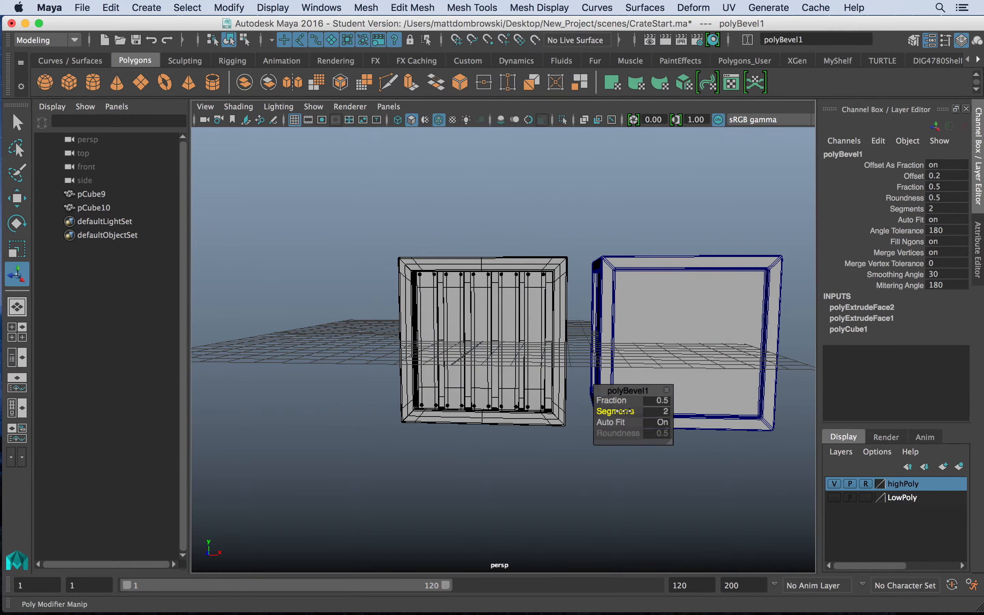
right_drag(656, 212, 719, 186)
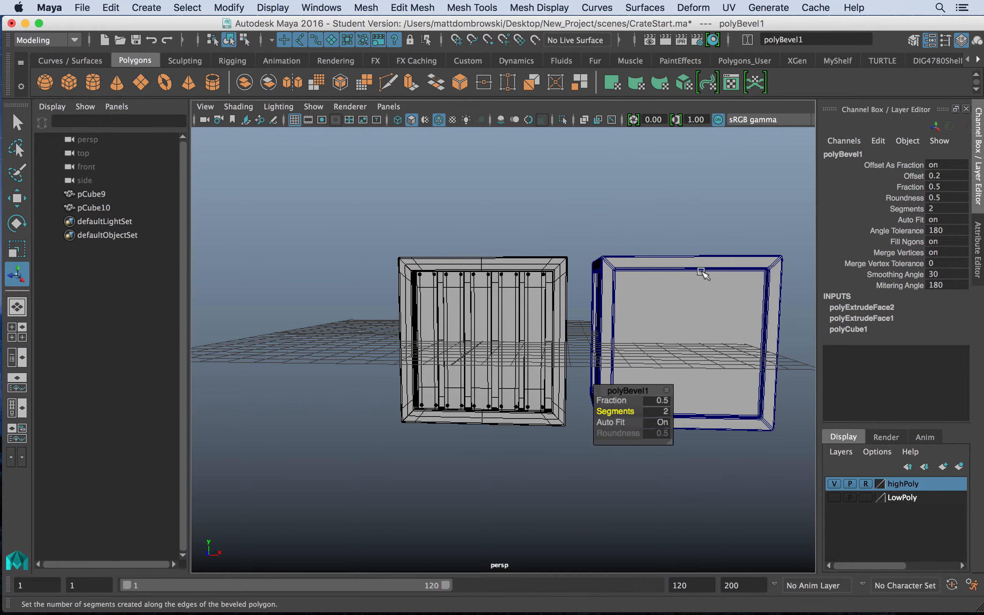
Step: Add divisions to the beveled low-poly cube
click(412, 7)
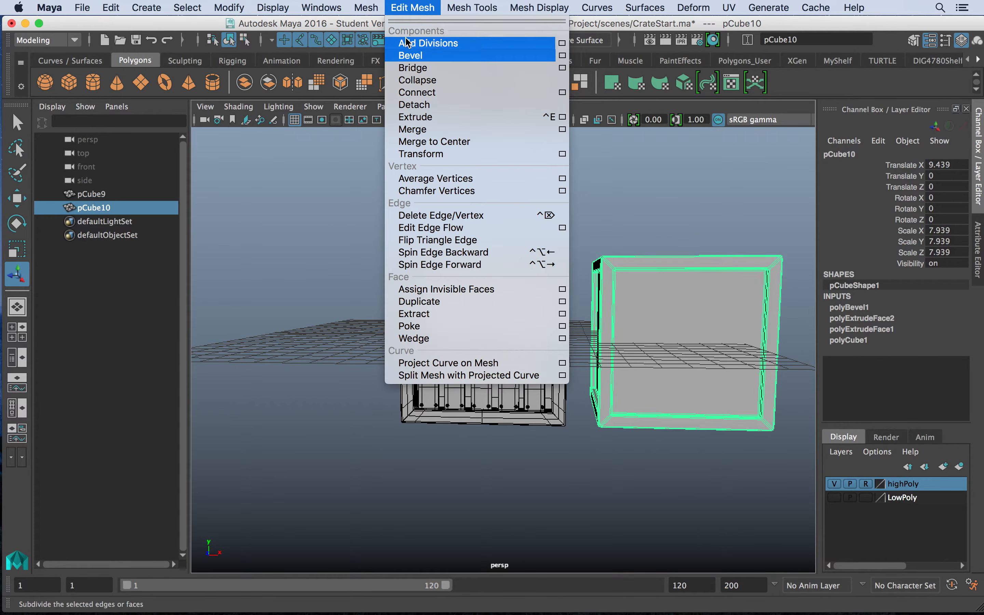
click(408, 43)
right_drag(658, 208, 719, 188)
alt+drag(715, 308, 690, 321)
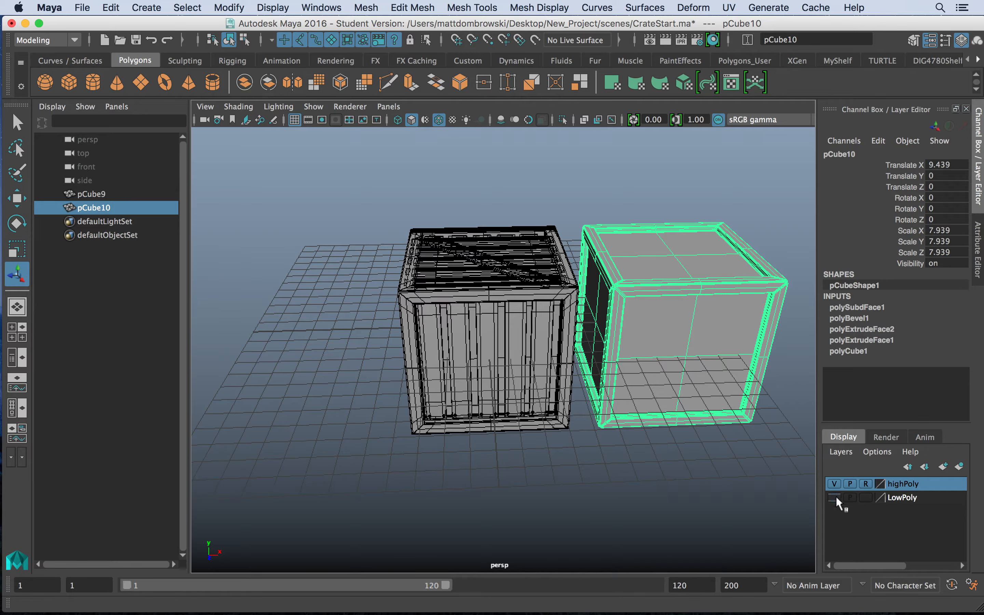
Step: Add the low-poly cube to the LowPoly layer and make that layer visible
click(914, 502)
right_click(913, 502)
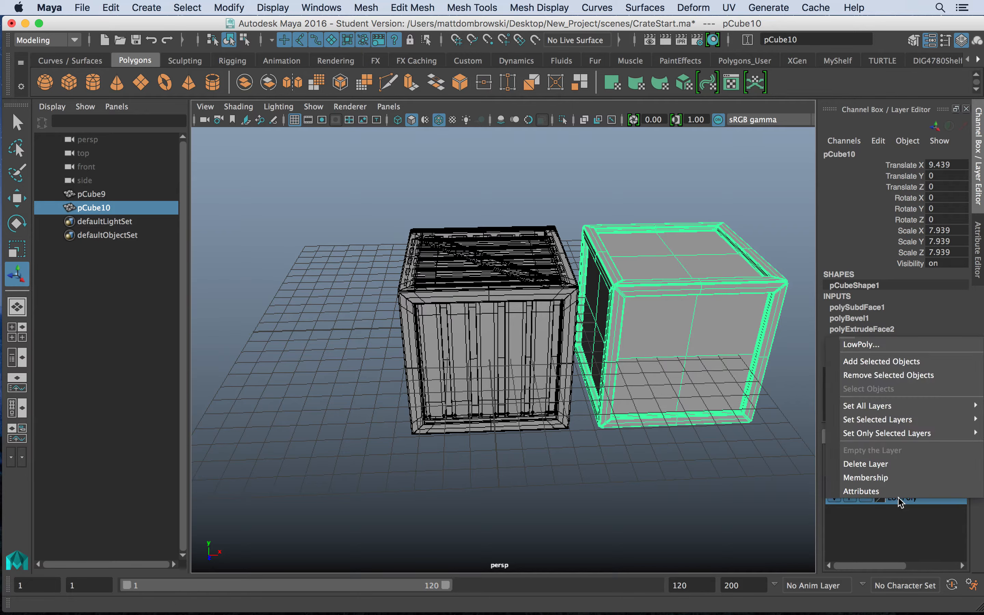
click(894, 361)
click(834, 497)
click(833, 496)
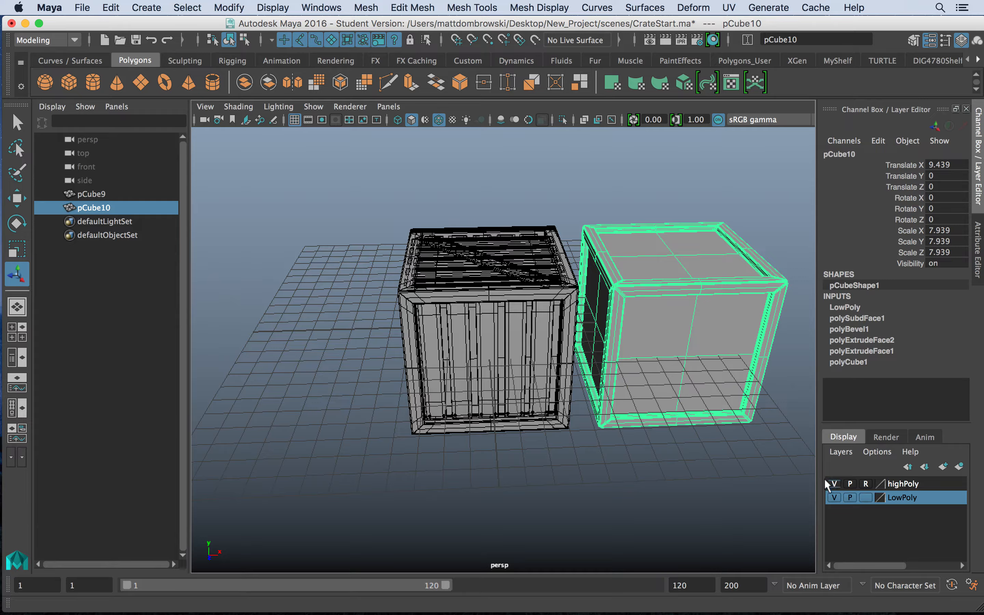
alt+drag(691, 447, 610, 465)
click(626, 448)
Step: Rename the low-poly cube as Low
click(648, 272)
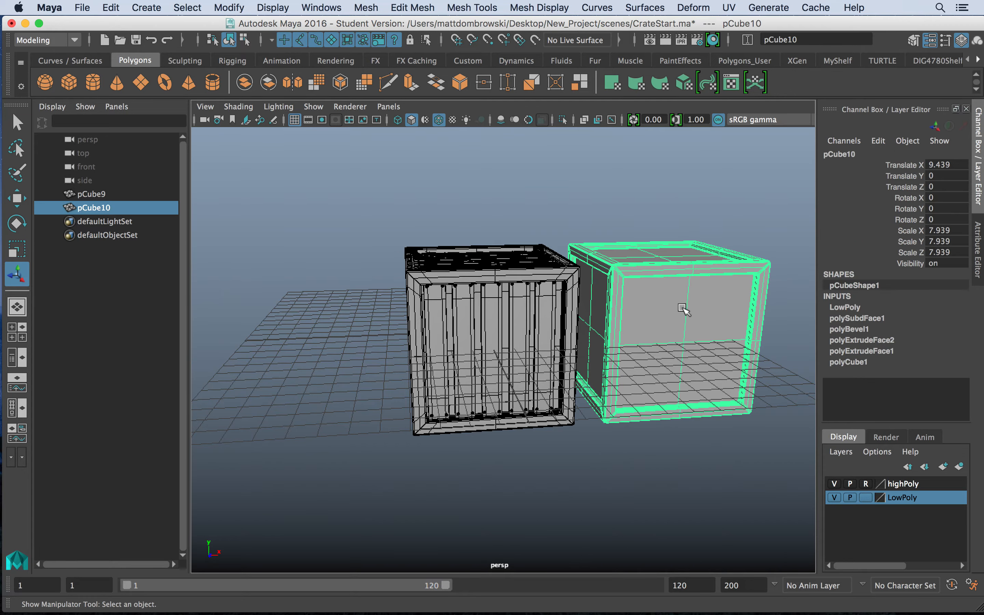
double_click(951, 165)
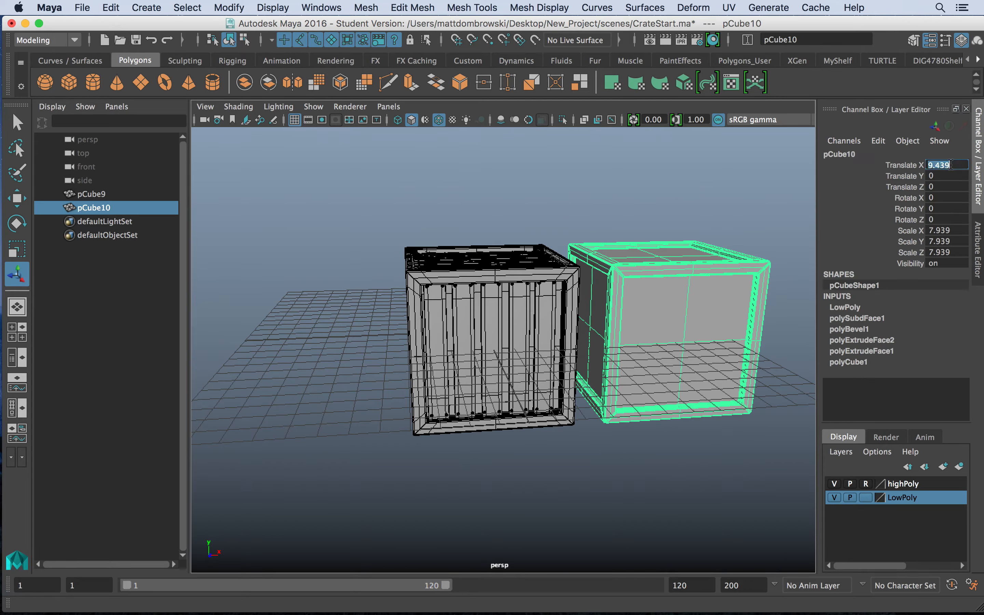
double_click(90, 203)
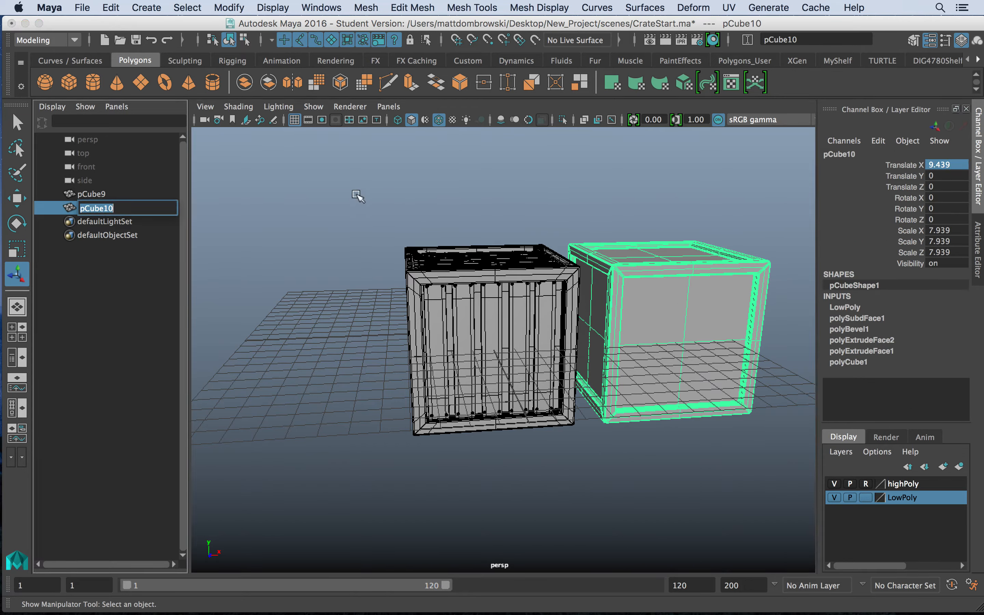
text(Low)
key(Return)
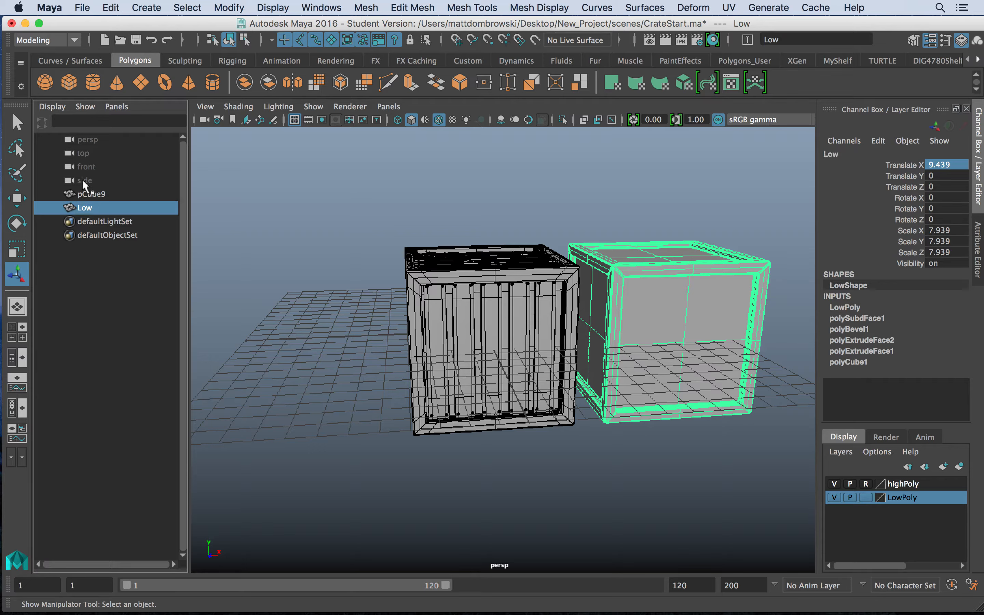
Step: Rename the combined detailed crate mesh as High
click(87, 194)
double_click(86, 194)
text(High)
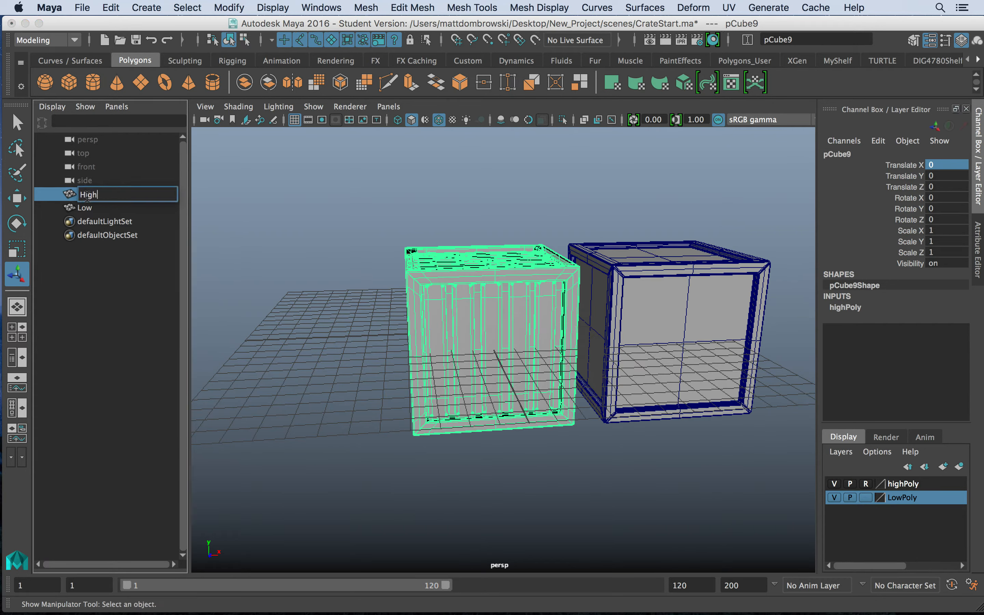
key(Return)
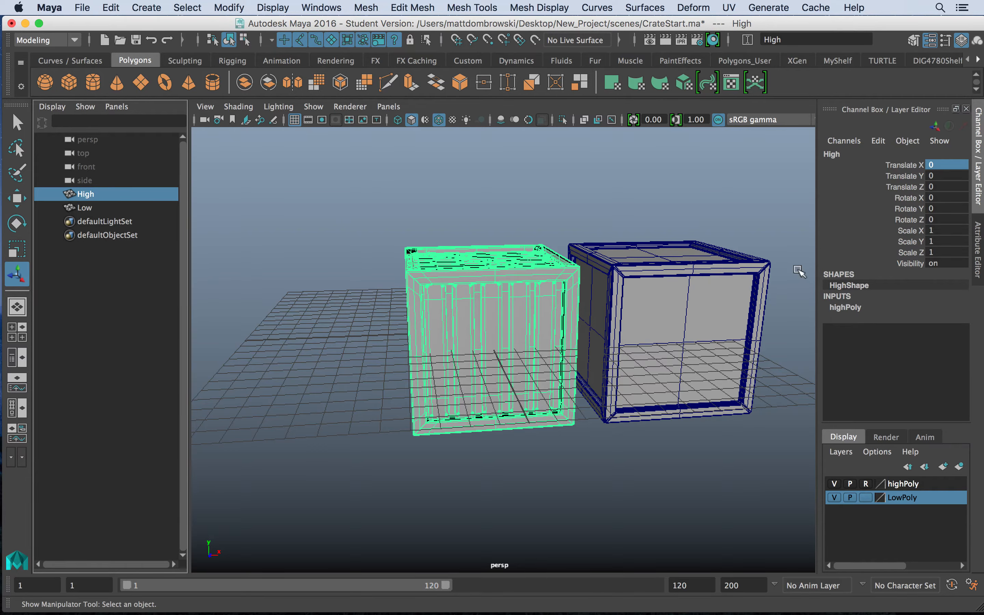
Step: Open the UV Editor for the low-poly crate and examine its UV layout up close
click(686, 312)
click(728, 8)
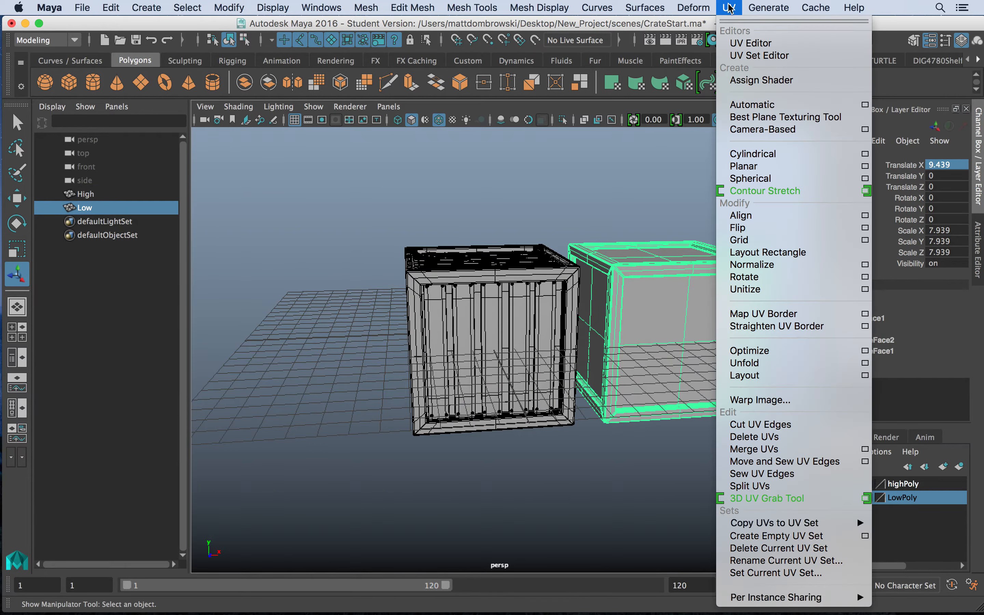
click(740, 42)
drag(589, 41, 113, 23)
key(f)
scroll(278, 185, up, 2)
scroll(281, 182, down, 1)
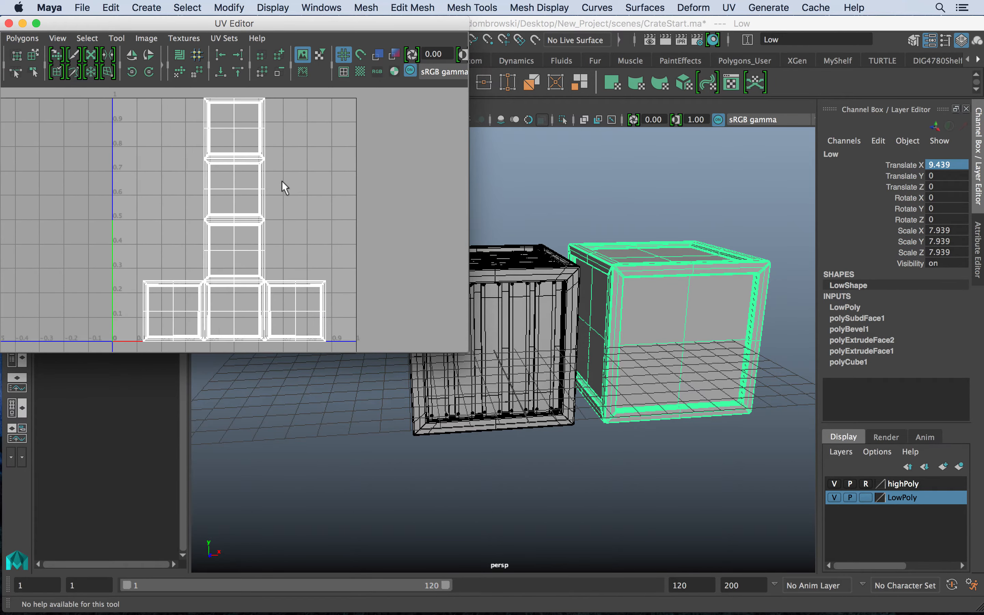
scroll(249, 202, up, 5)
scroll(256, 195, up, 3)
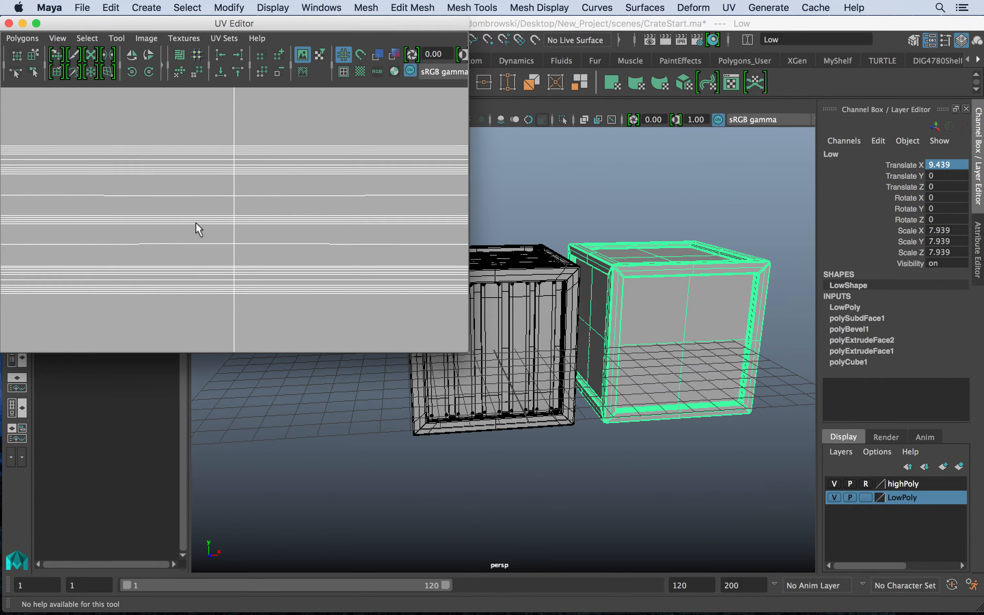
scroll(250, 219, down, 10)
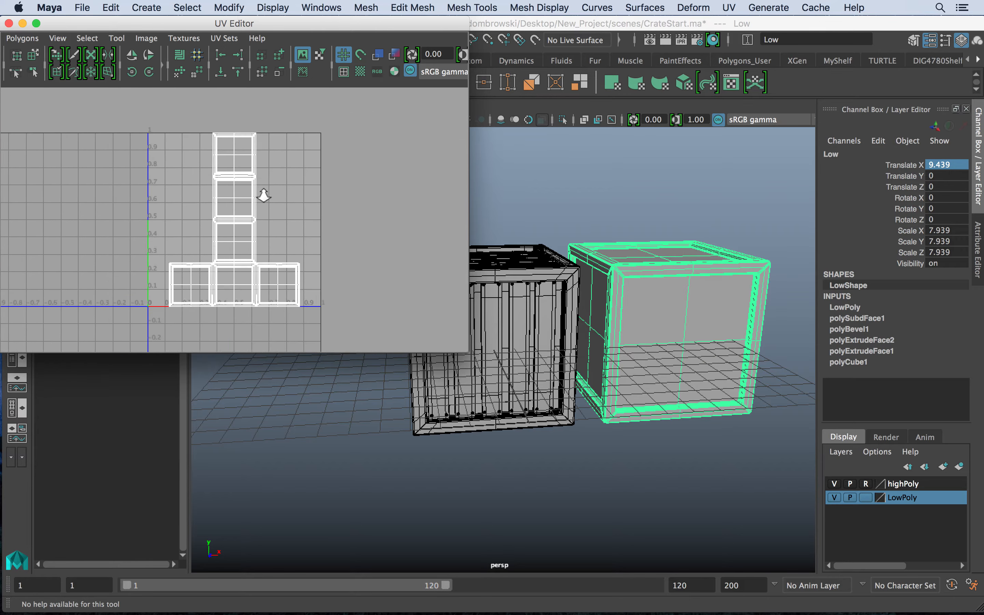
Step: Try an automatic UV projection on the low-poly crate, inspect the resulting shells, and undo it
click(731, 7)
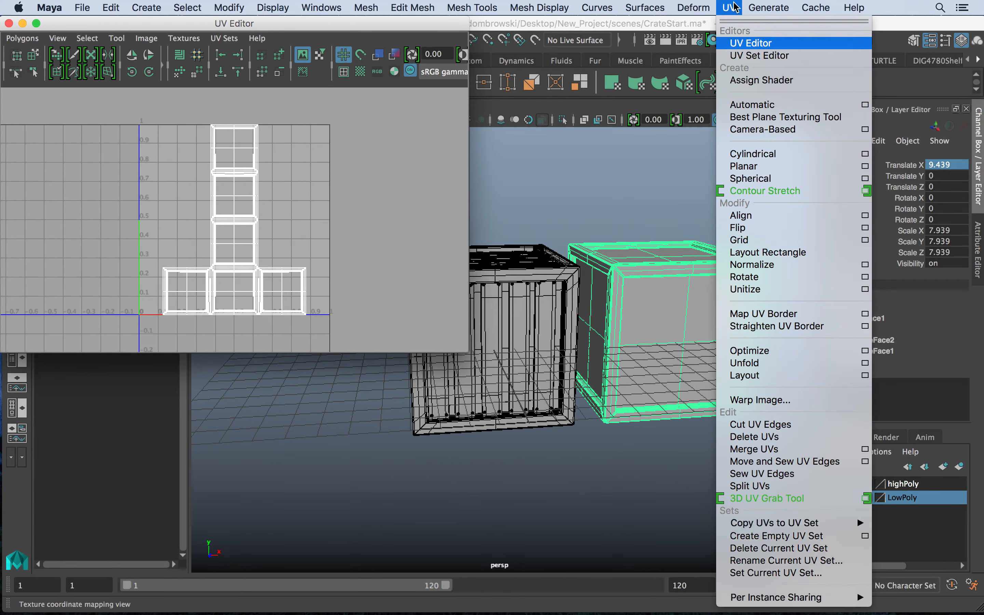
click(761, 100)
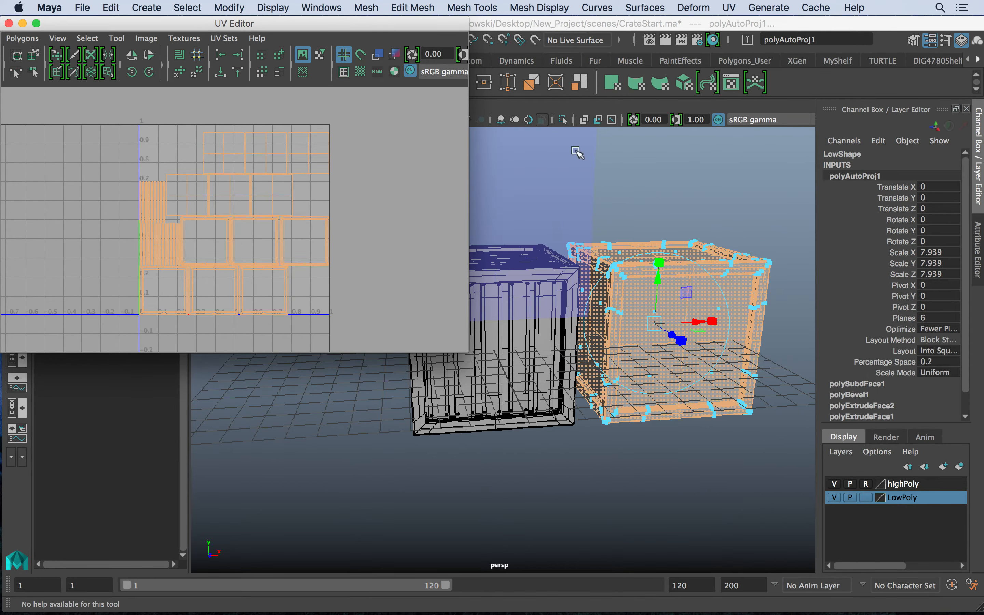
scroll(224, 217, up, 5)
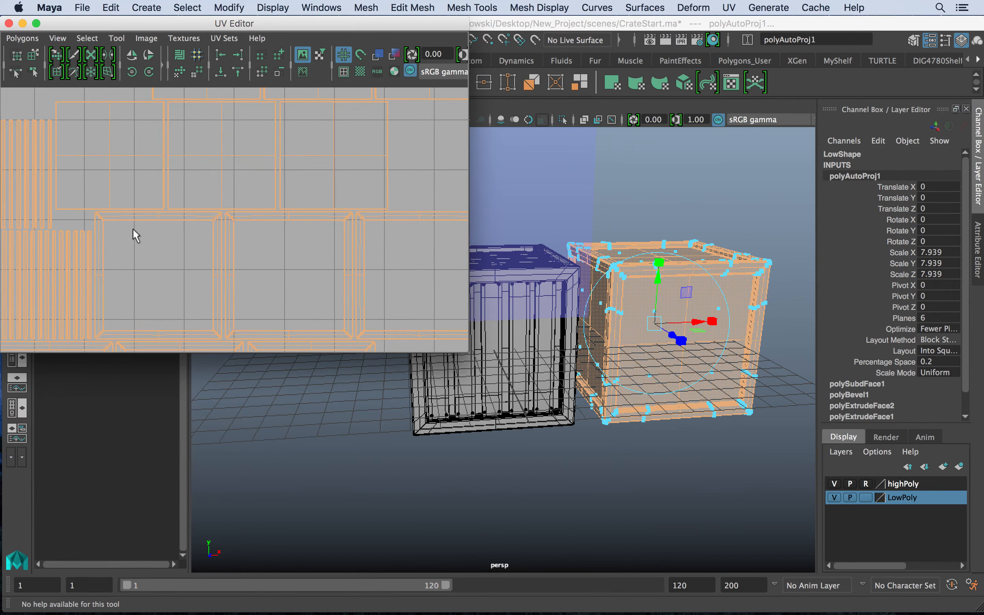
scroll(306, 202, down, 5)
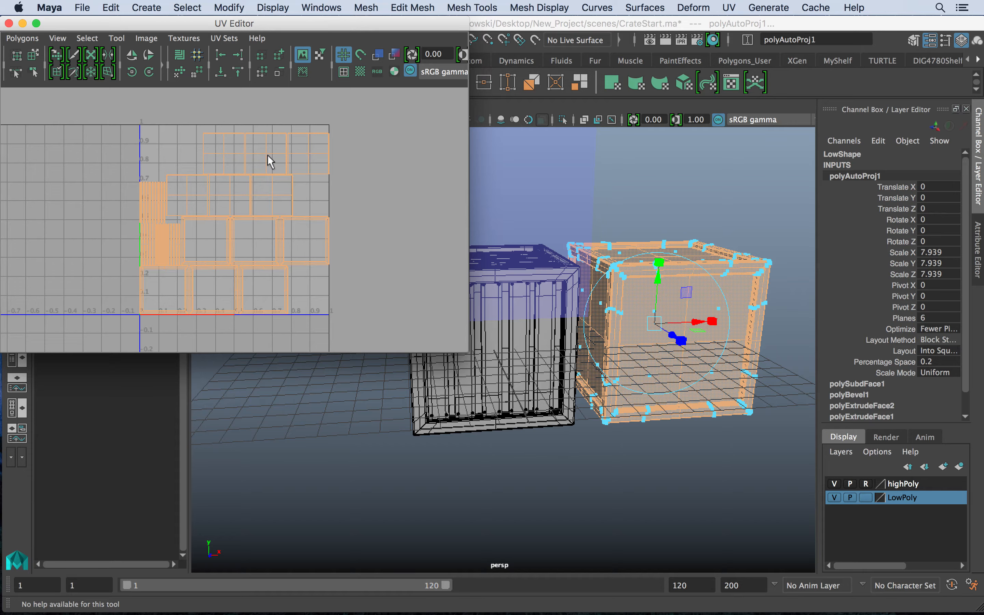
key(ctrl+z)
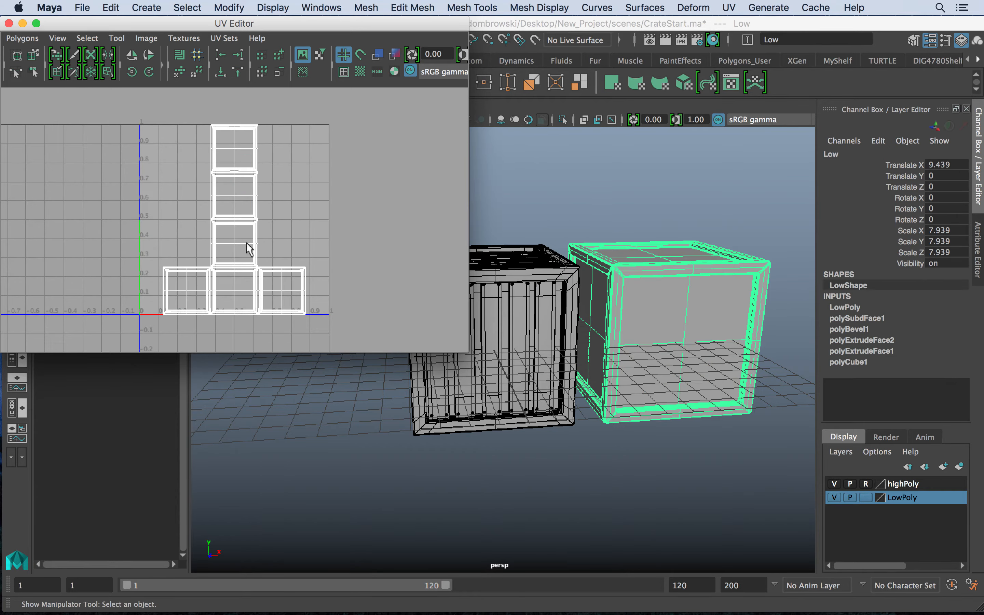
Step: Review the low-poly crate's original UV layout once more and close the UV Editor
scroll(291, 251, up, 4)
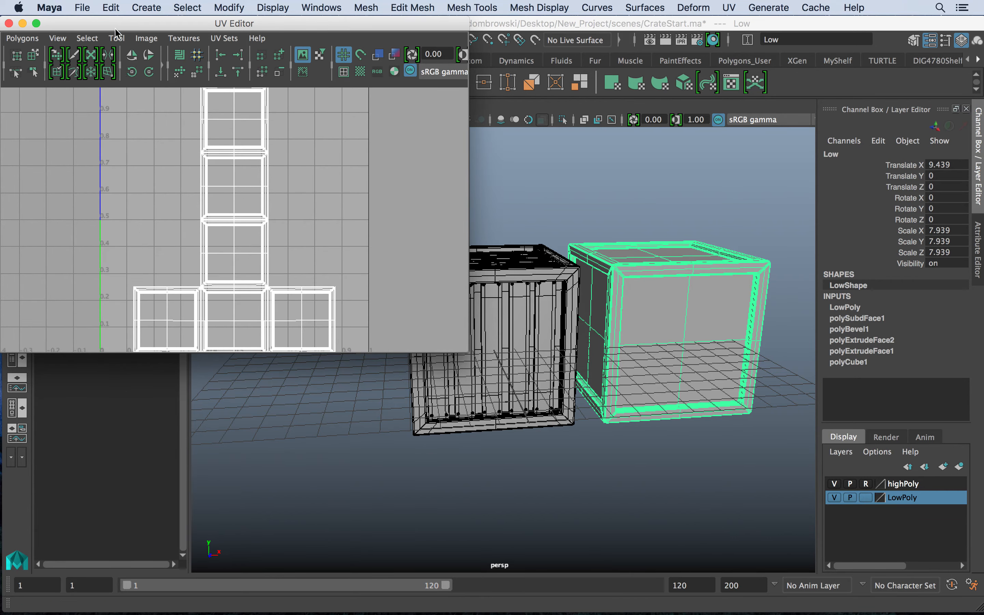
drag(115, 27, 276, 30)
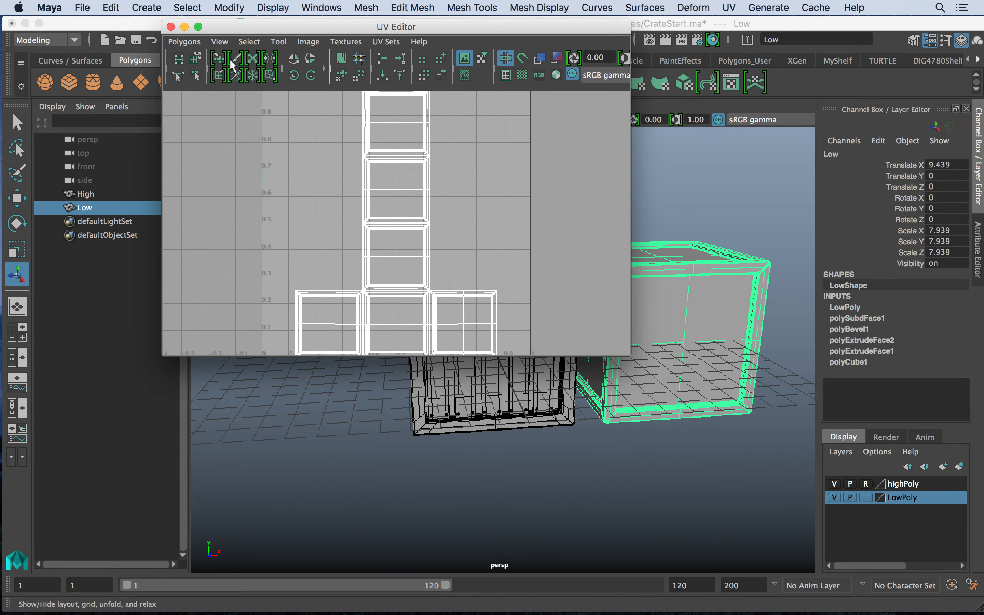
click(171, 26)
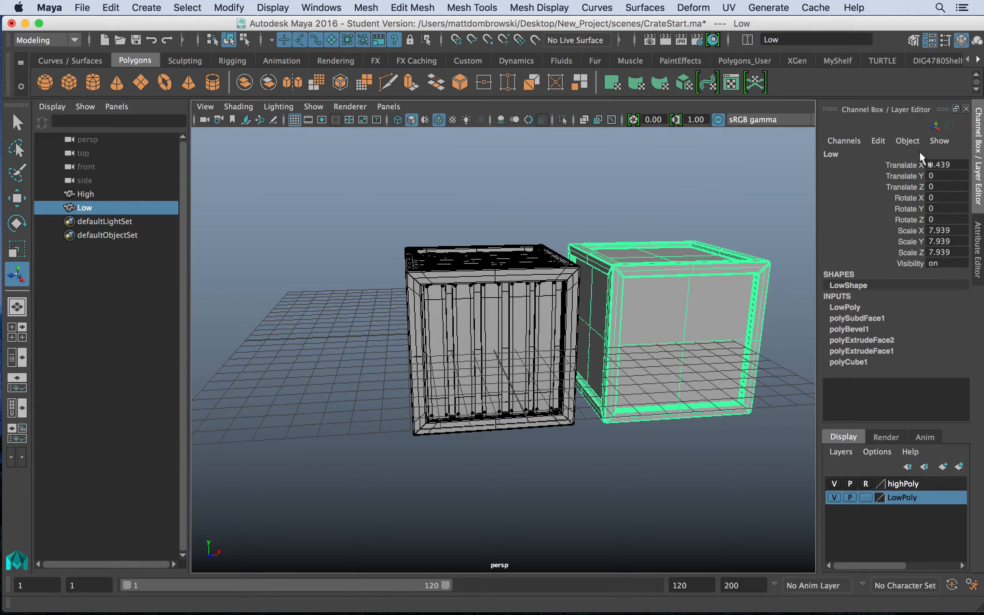
Step: Set the low-poly crate's Translate X to 0 to overlap it with the high-poly crate
click(943, 163)
text(0)
key(Return)
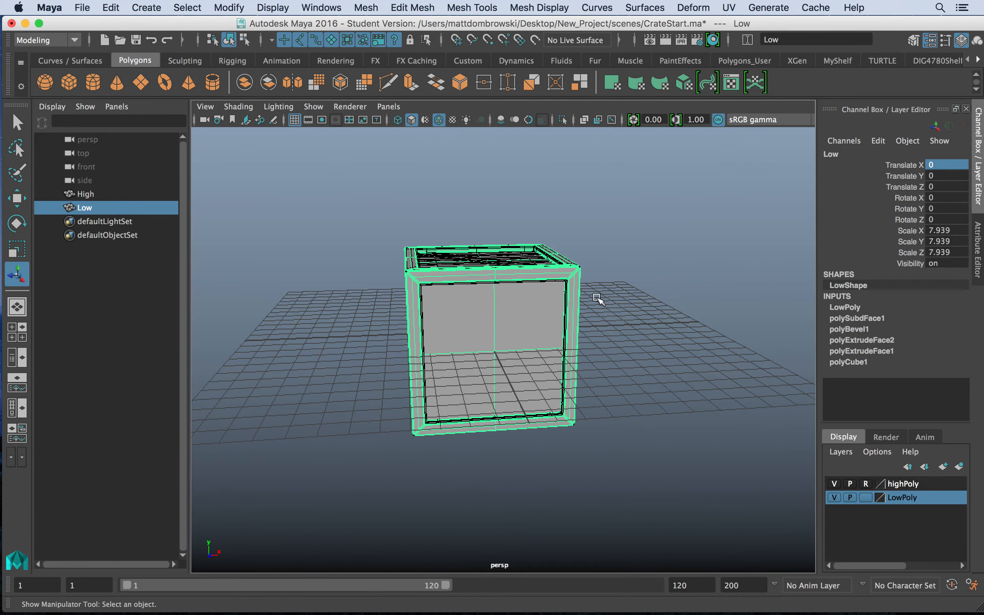
alt+drag(596, 297, 618, 282)
right_drag(525, 261, 591, 188)
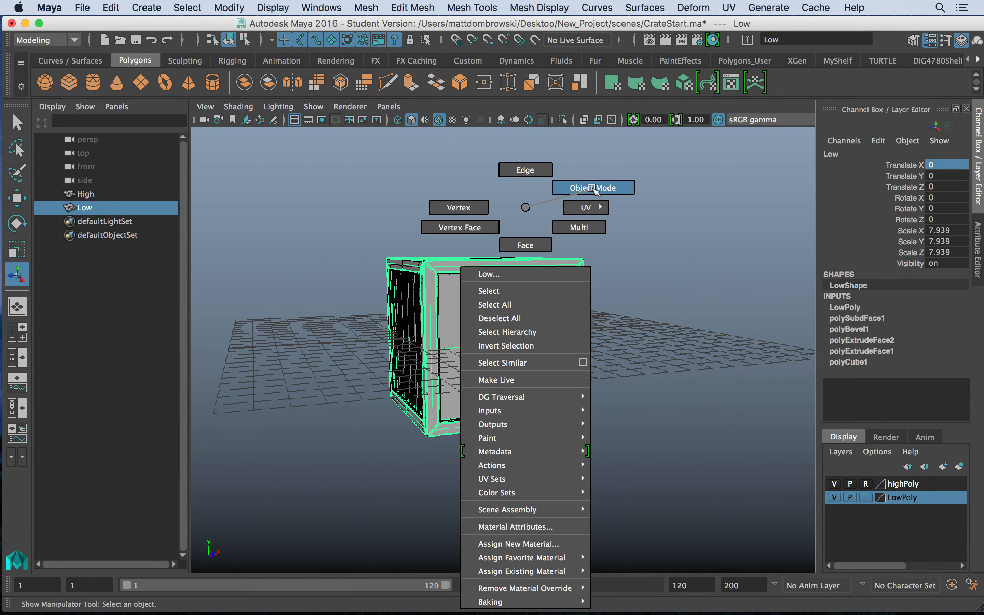
Step: Save the scene under the new name CrateTransferMapReady.ma in the project's scenes folder
click(94, 6)
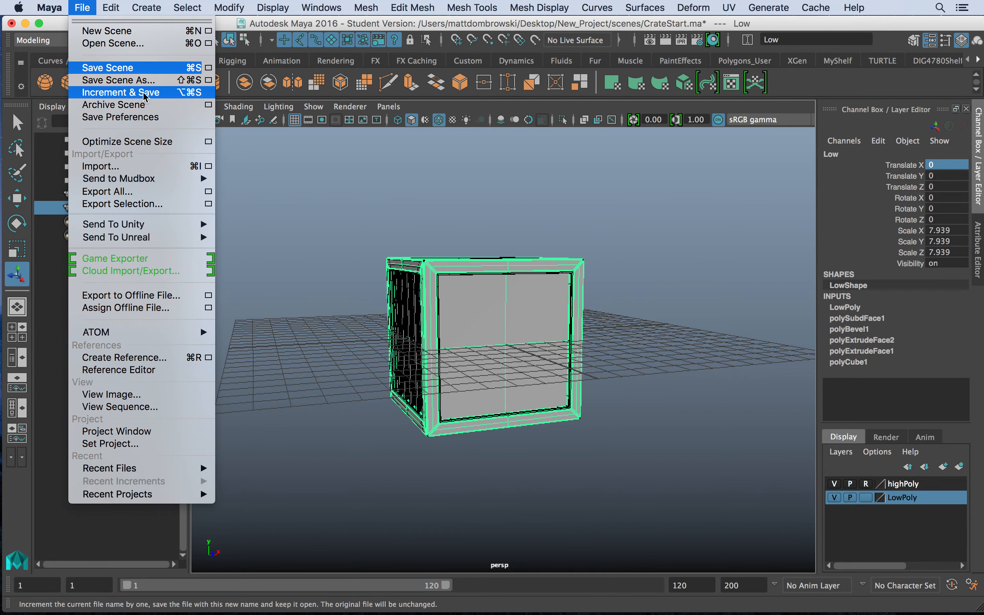
click(139, 82)
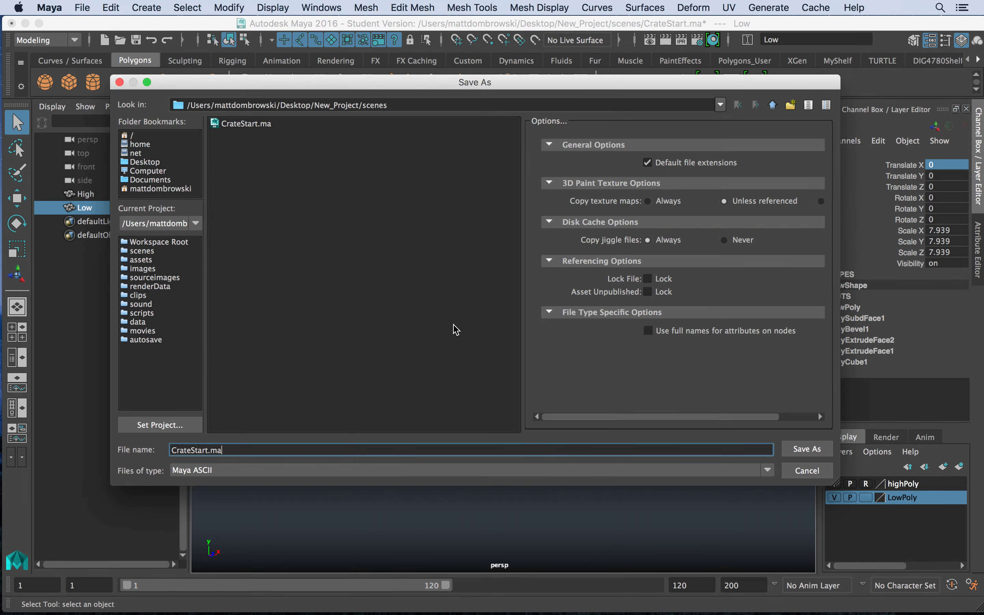
click(235, 123)
click(192, 449)
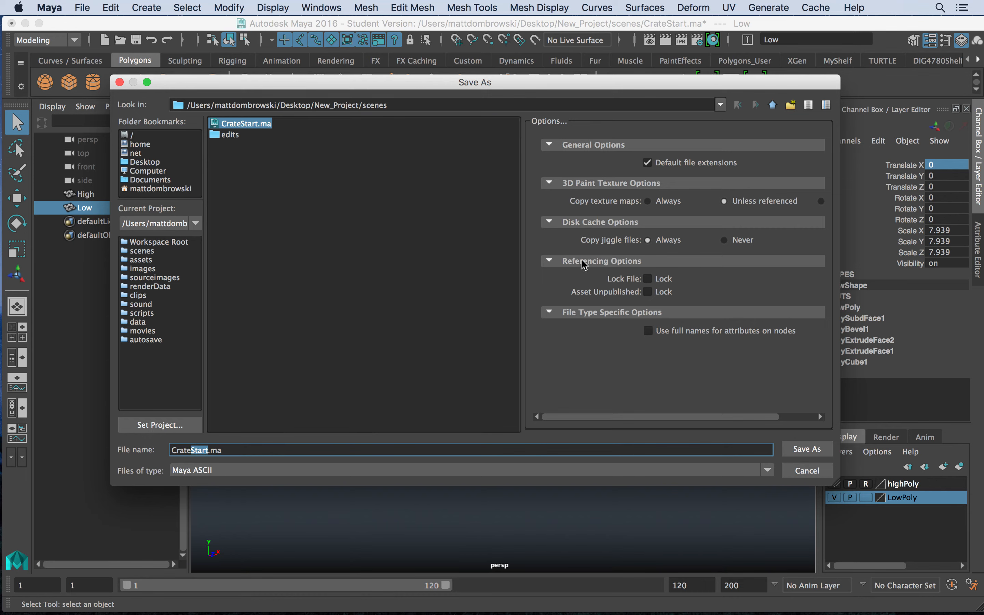
text(TransferMapReady)
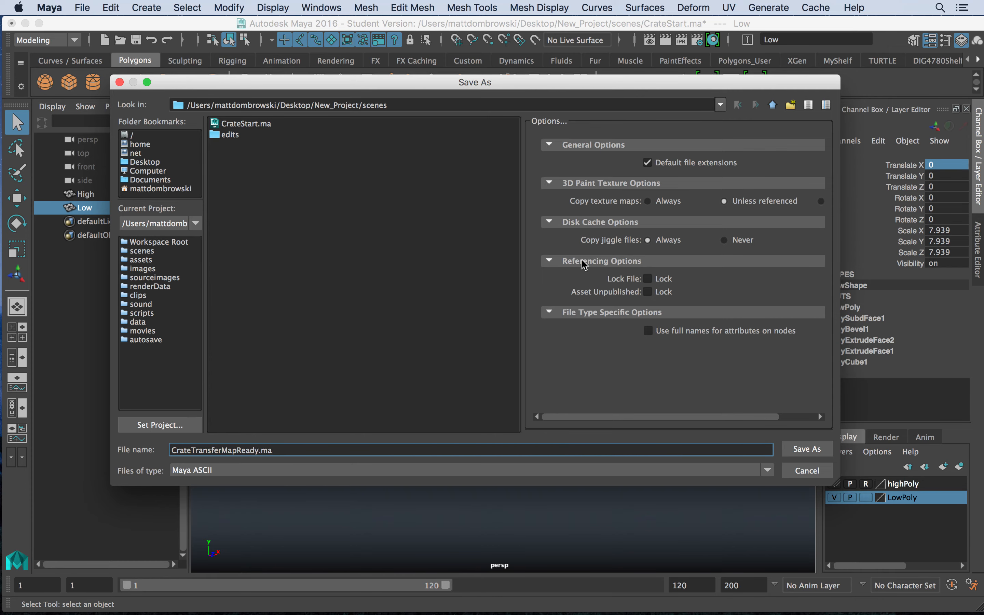
key(Return)
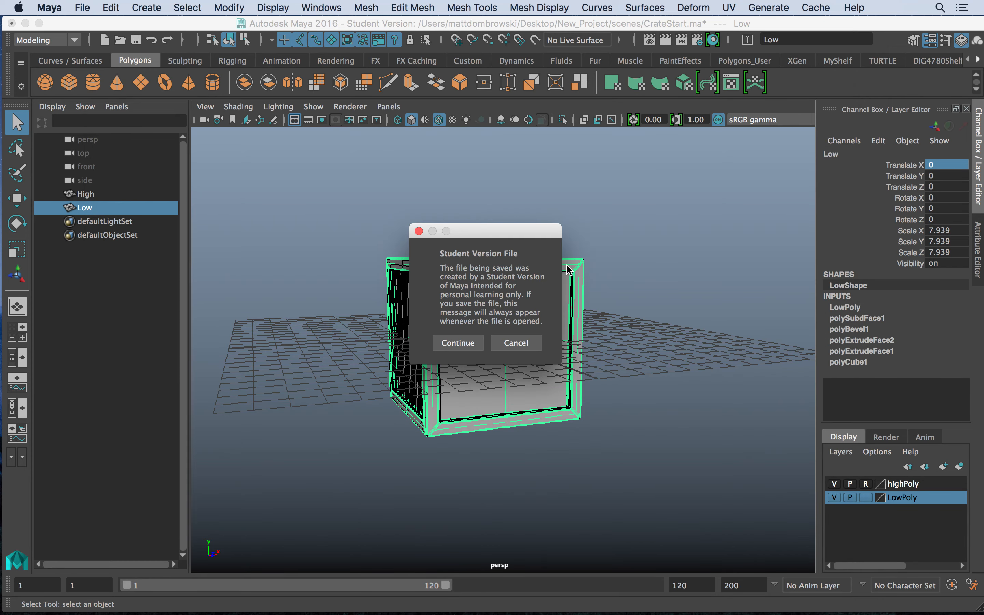
click(458, 344)
Step: Hide the LowPoly layer and switch the highPoly layer from reference to normal display
key(t)
alt+drag(599, 320, 516, 321)
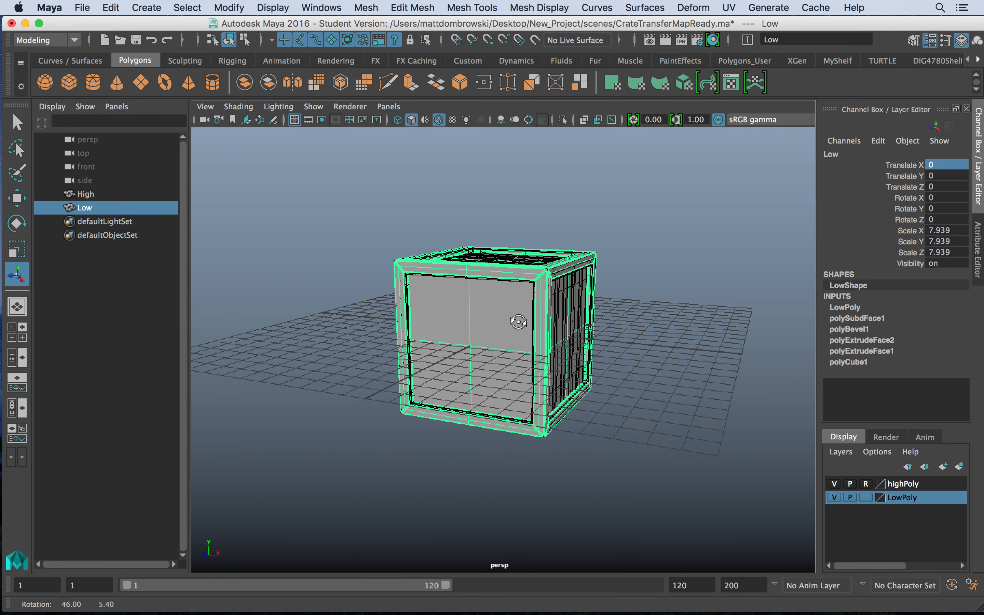
click(833, 482)
click(832, 483)
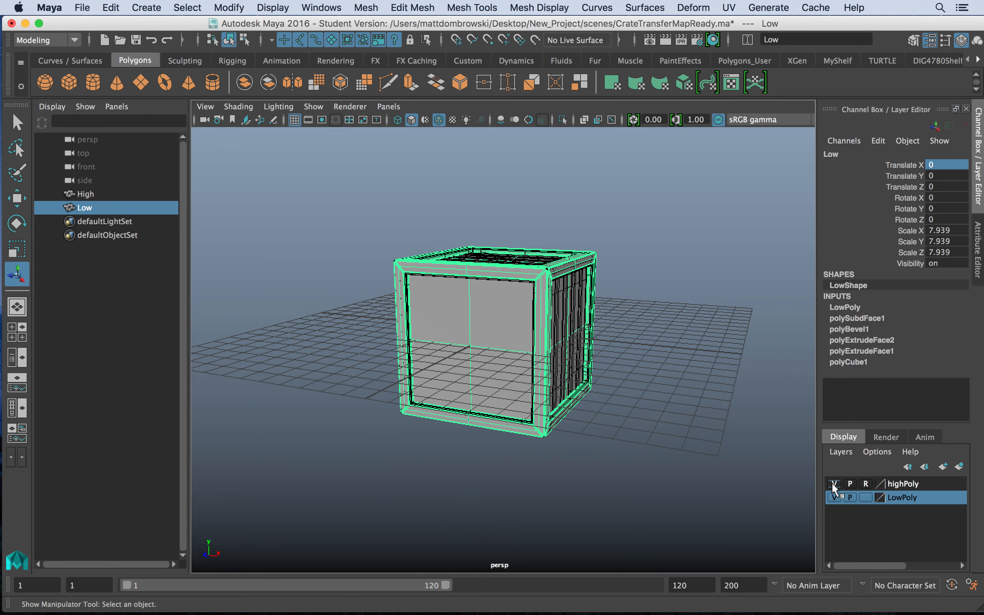
click(832, 496)
click(866, 482)
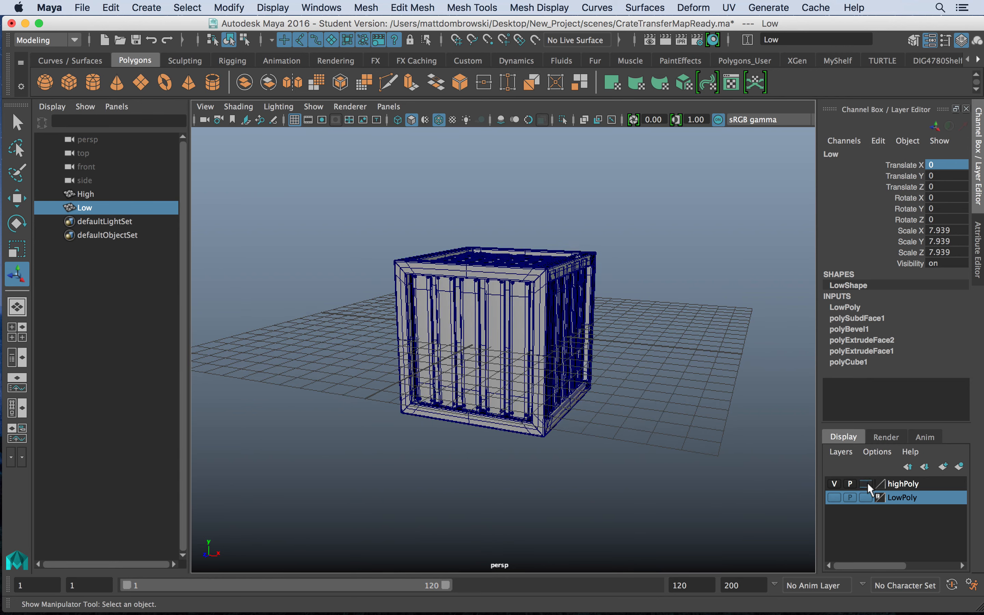
Step: Toggle the visibility of the two crate layers, leaving both highPoly and LowPoly visible
click(834, 497)
click(833, 496)
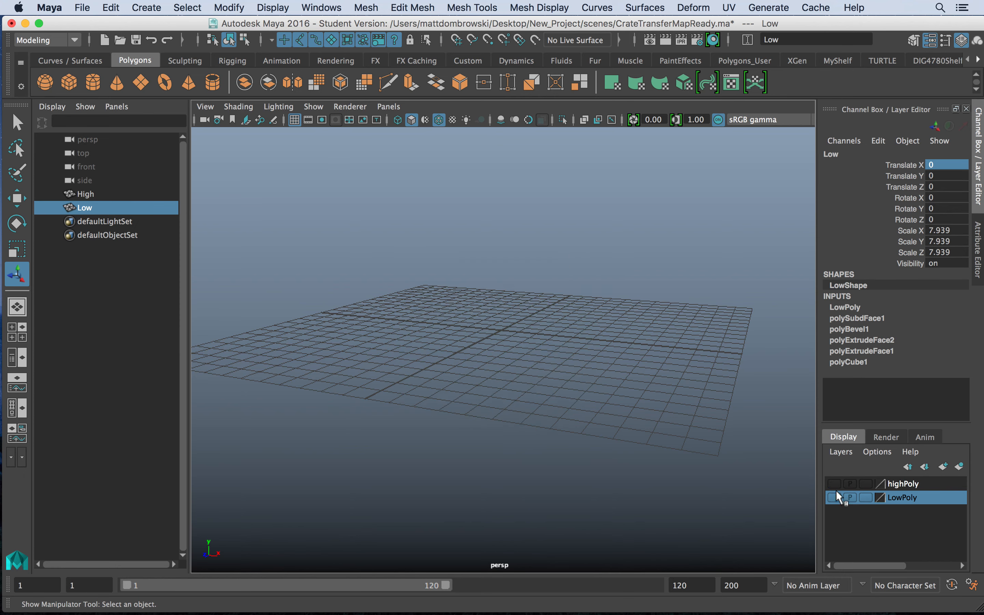
click(833, 496)
alt+drag(779, 457, 520, 345)
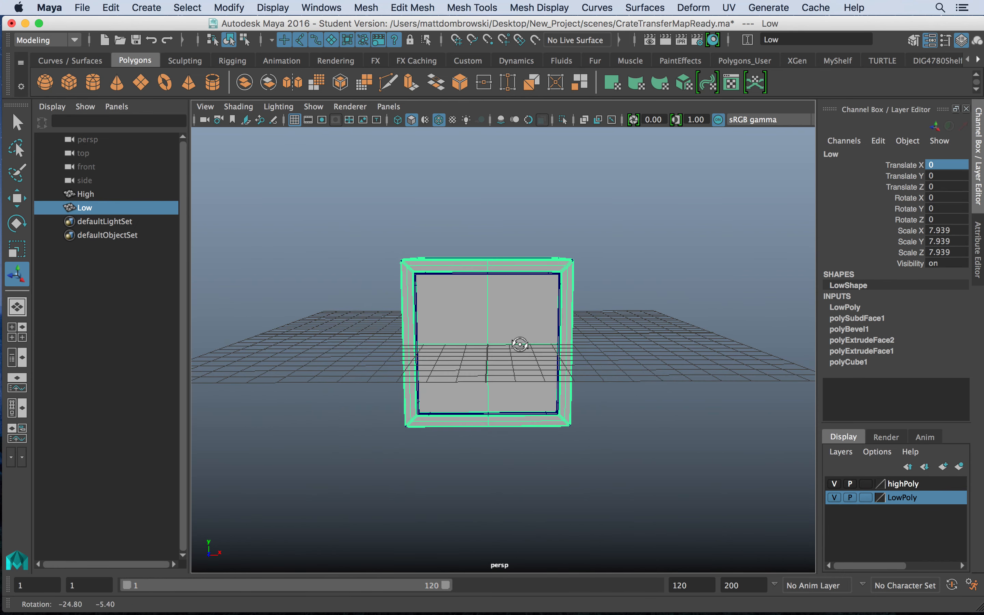